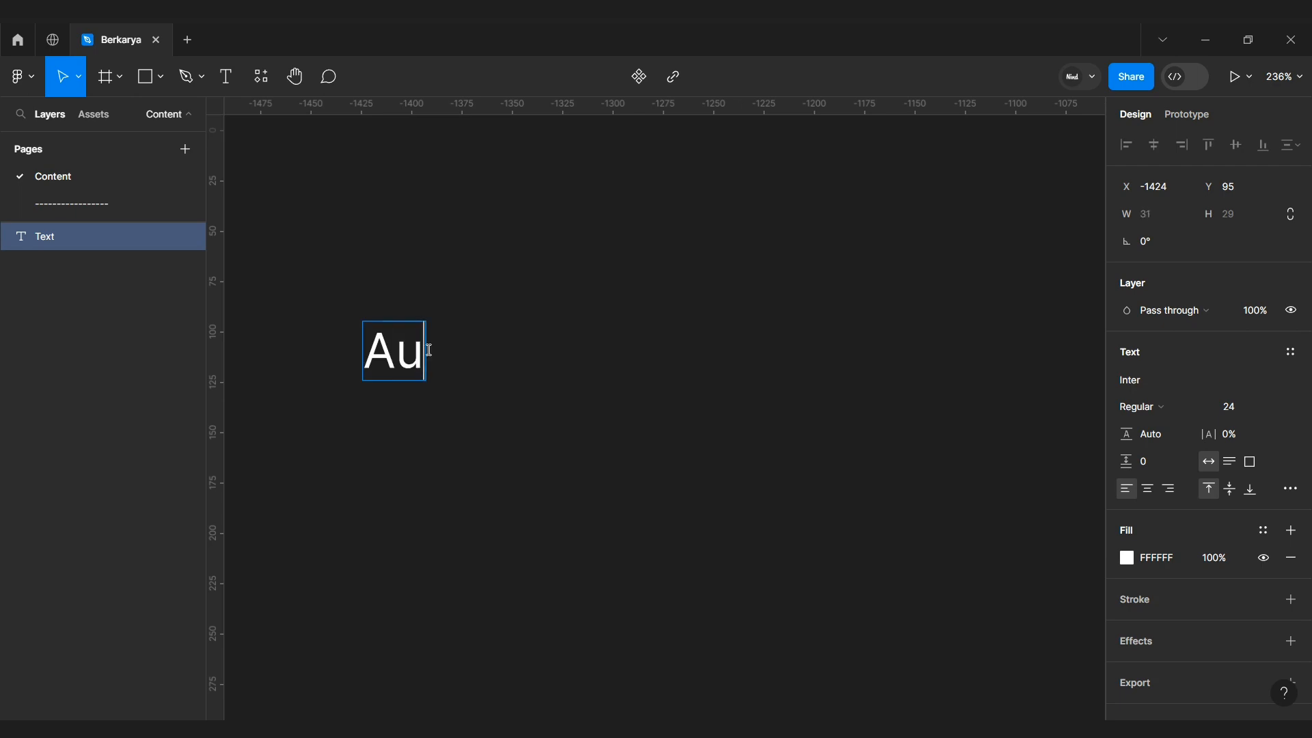
Step: Change the text layer's content to read "Airplane Mode"
key(BackSpace)
text(irplane Mode)
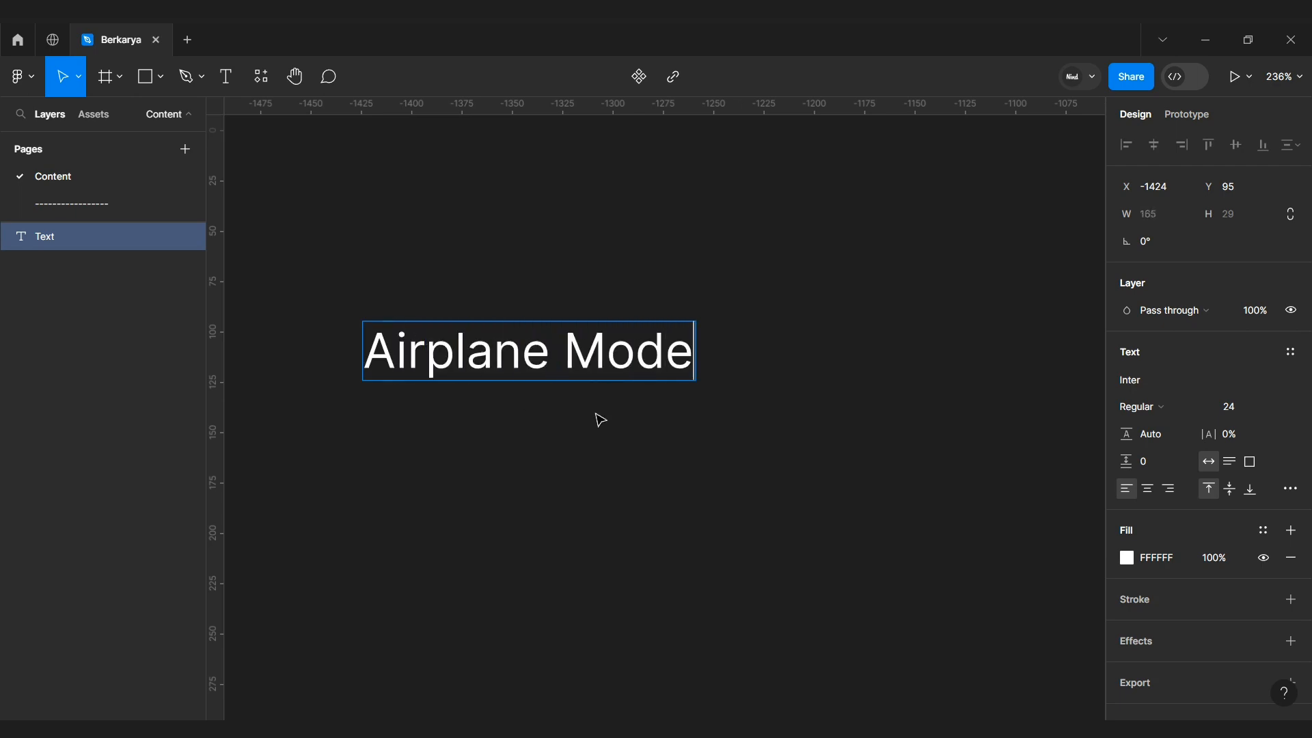
key(Escape)
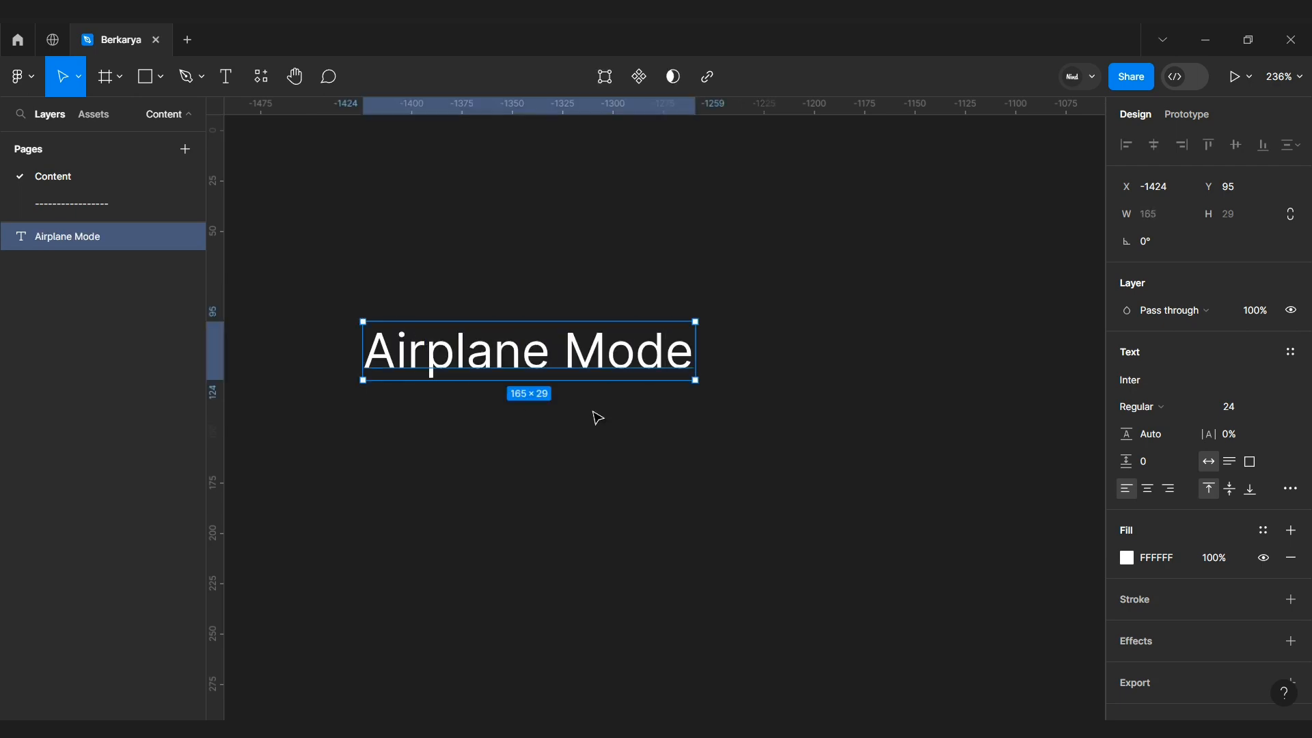
Step: Search the plugins for Iconify and launch it
scroll(594, 417, left, 3)
scroll(594, 417, up, 1)
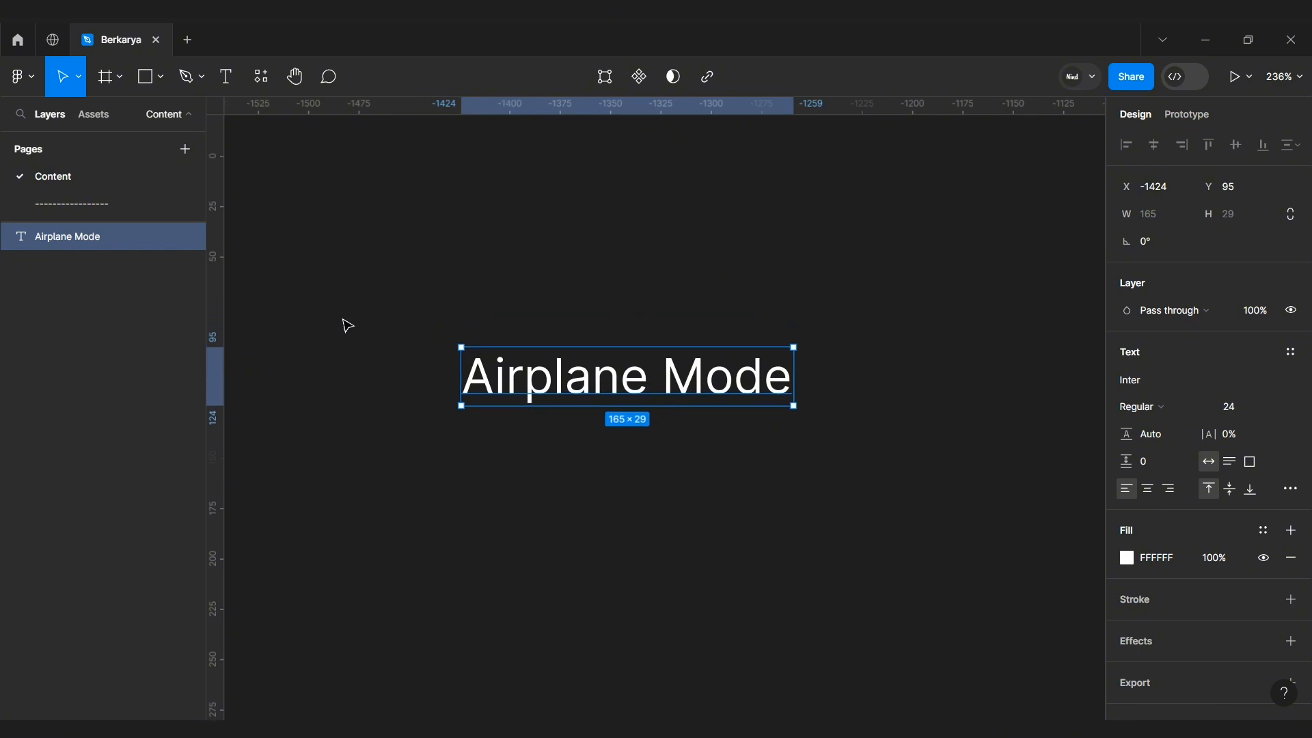
click(303, 234)
click(260, 87)
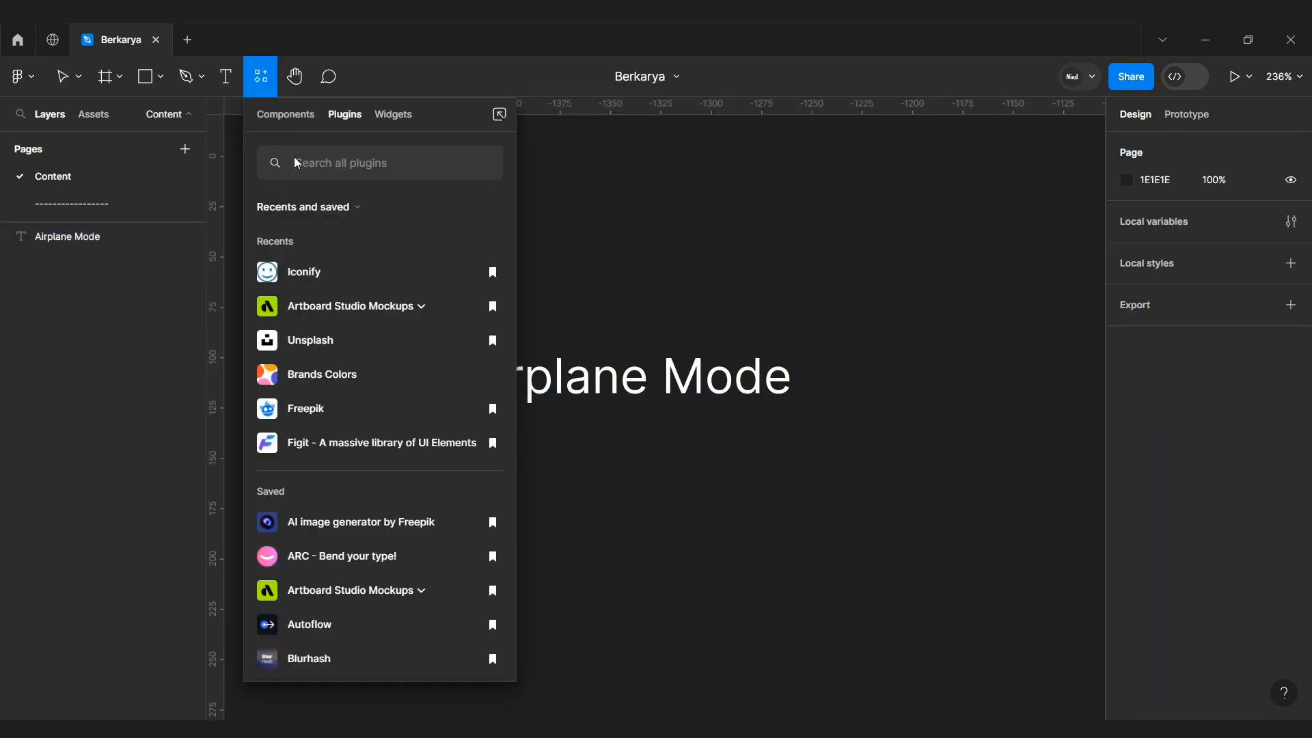
text(iconi)
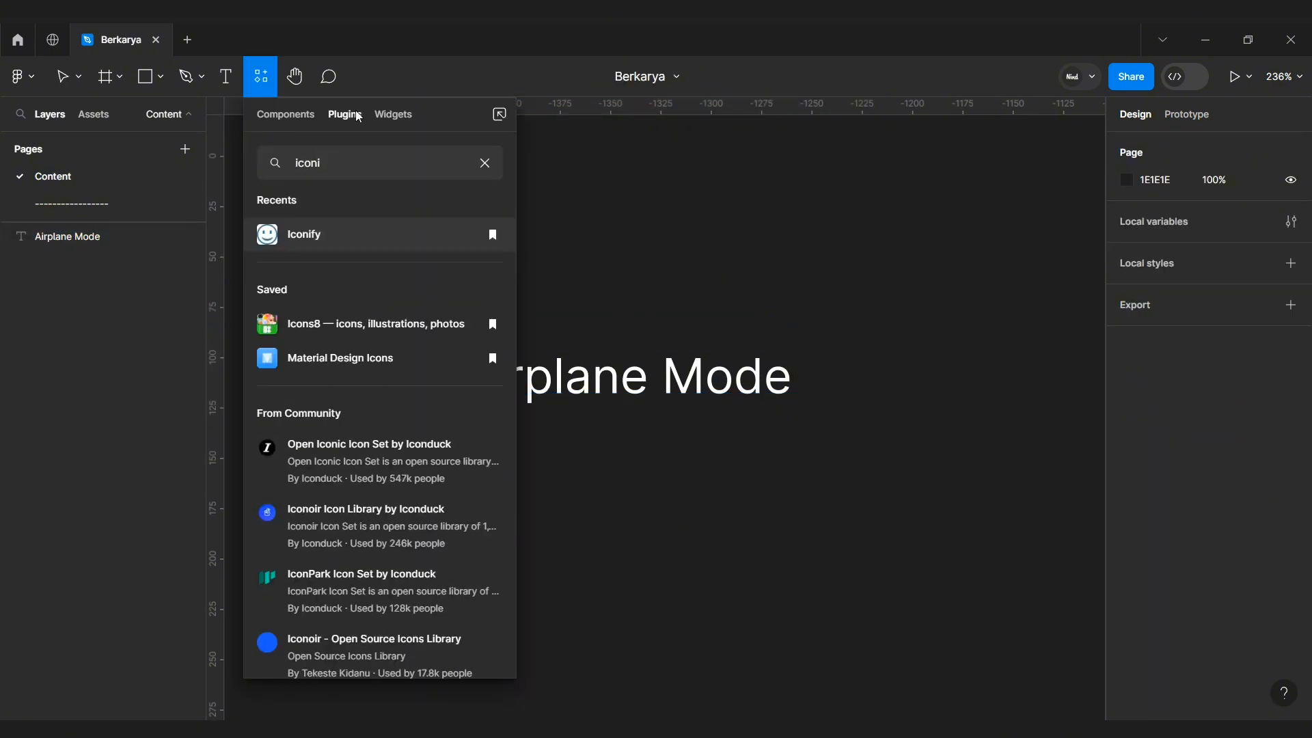
click(312, 236)
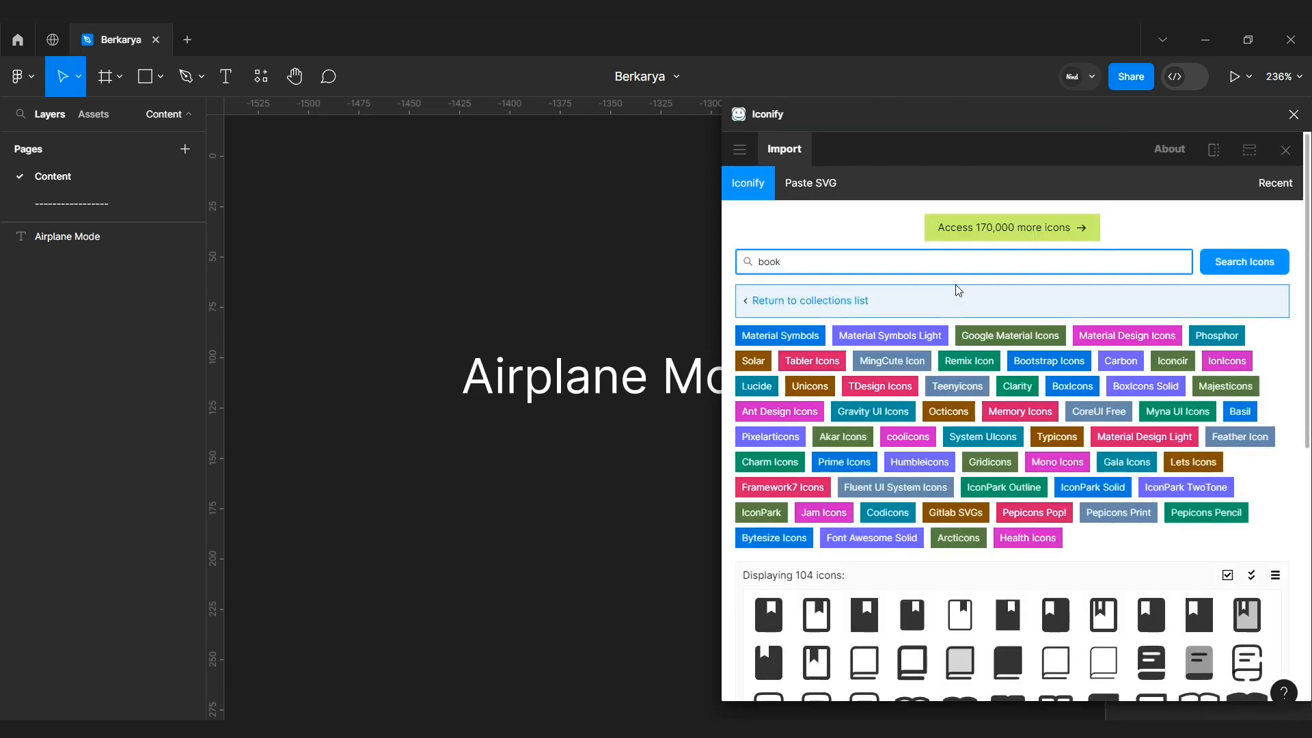
Step: Search Iconify for "airplane" and insert a solid airplane icon onto the canvas
scroll(1061, 600, down, 4)
scroll(1061, 600, up, 5)
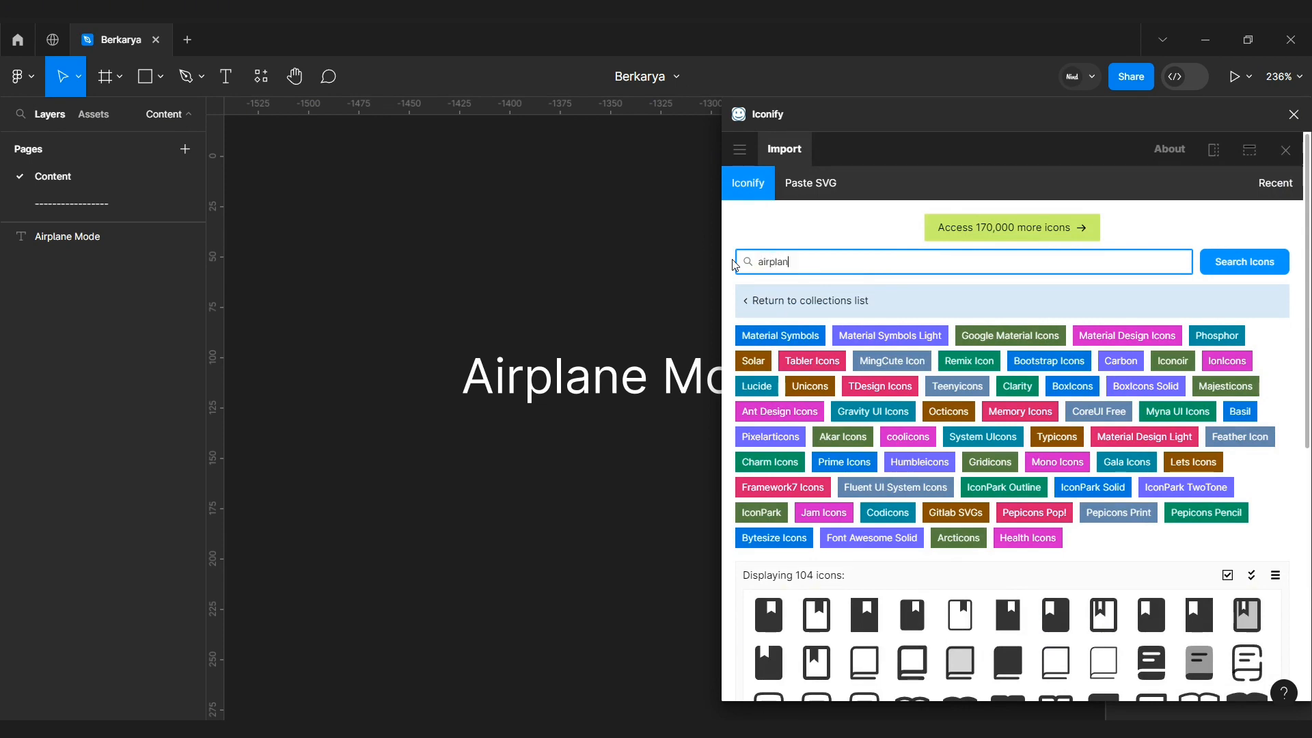
text(e)
scroll(993, 608, down, 1)
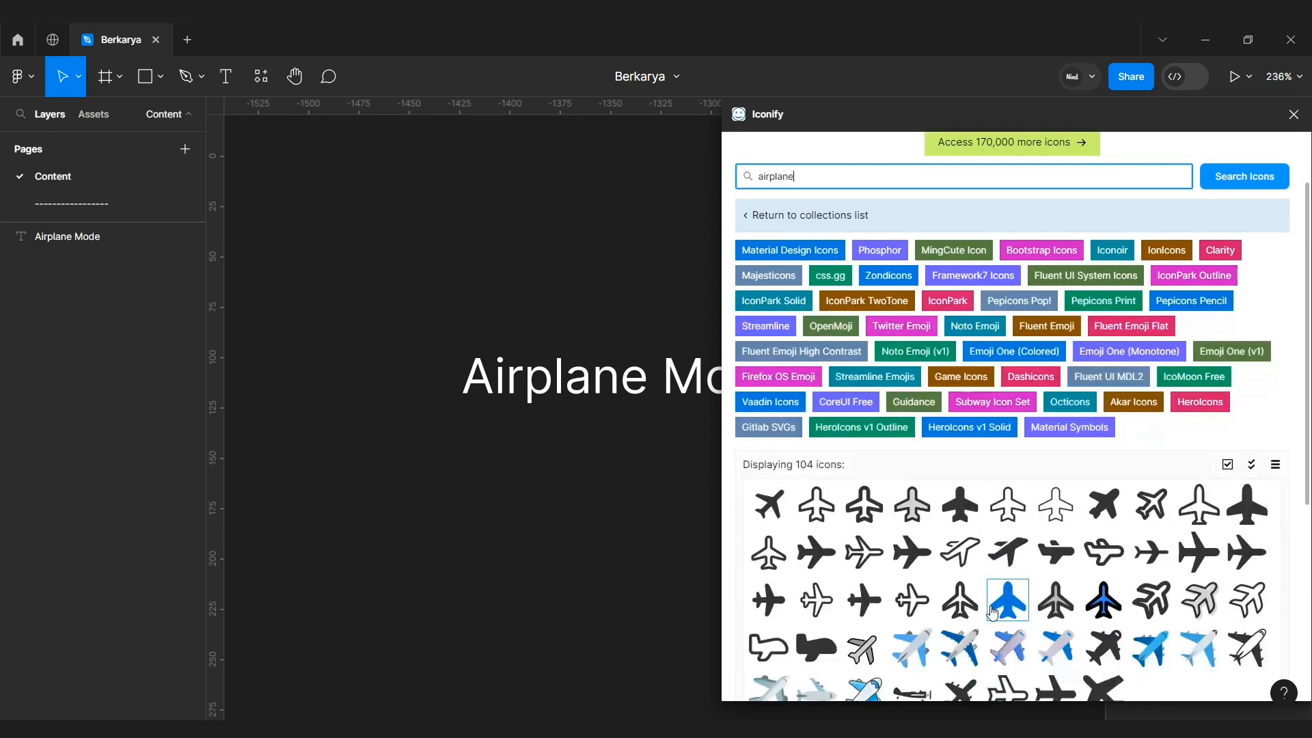
drag(815, 554, 748, 555)
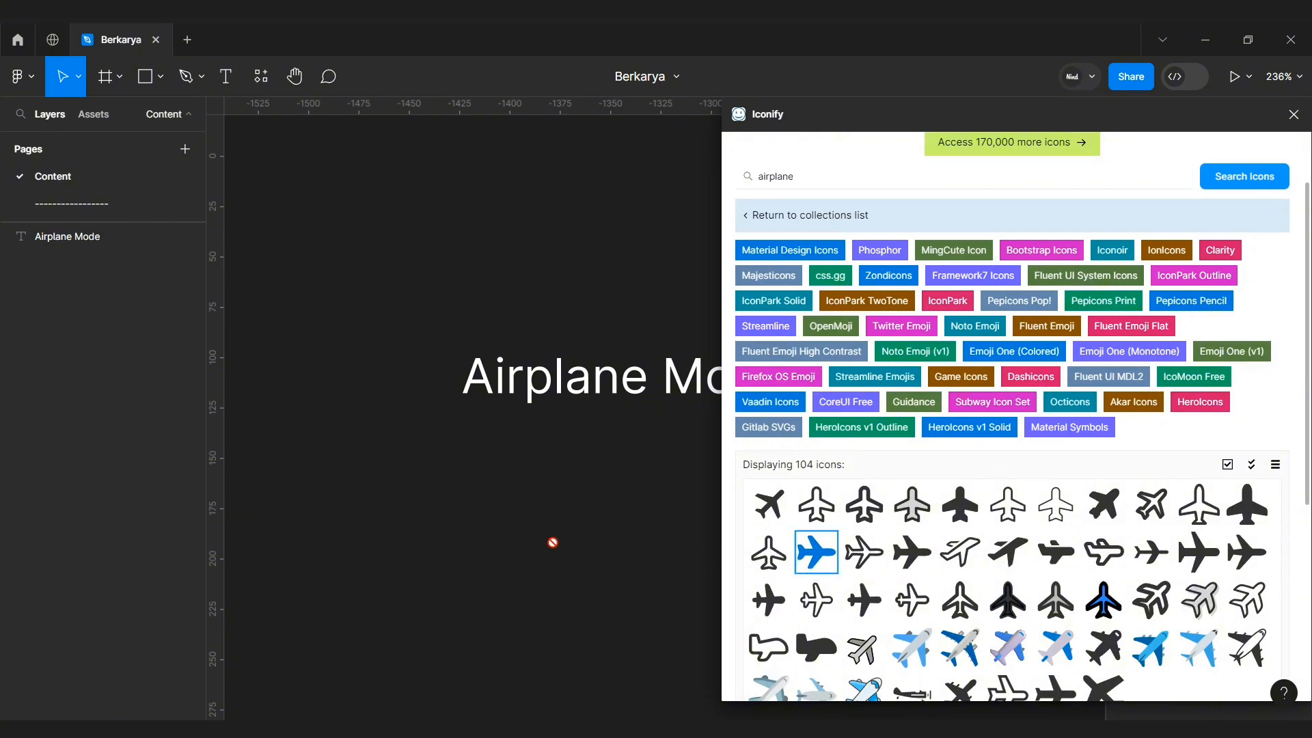
drag(553, 542, 509, 535)
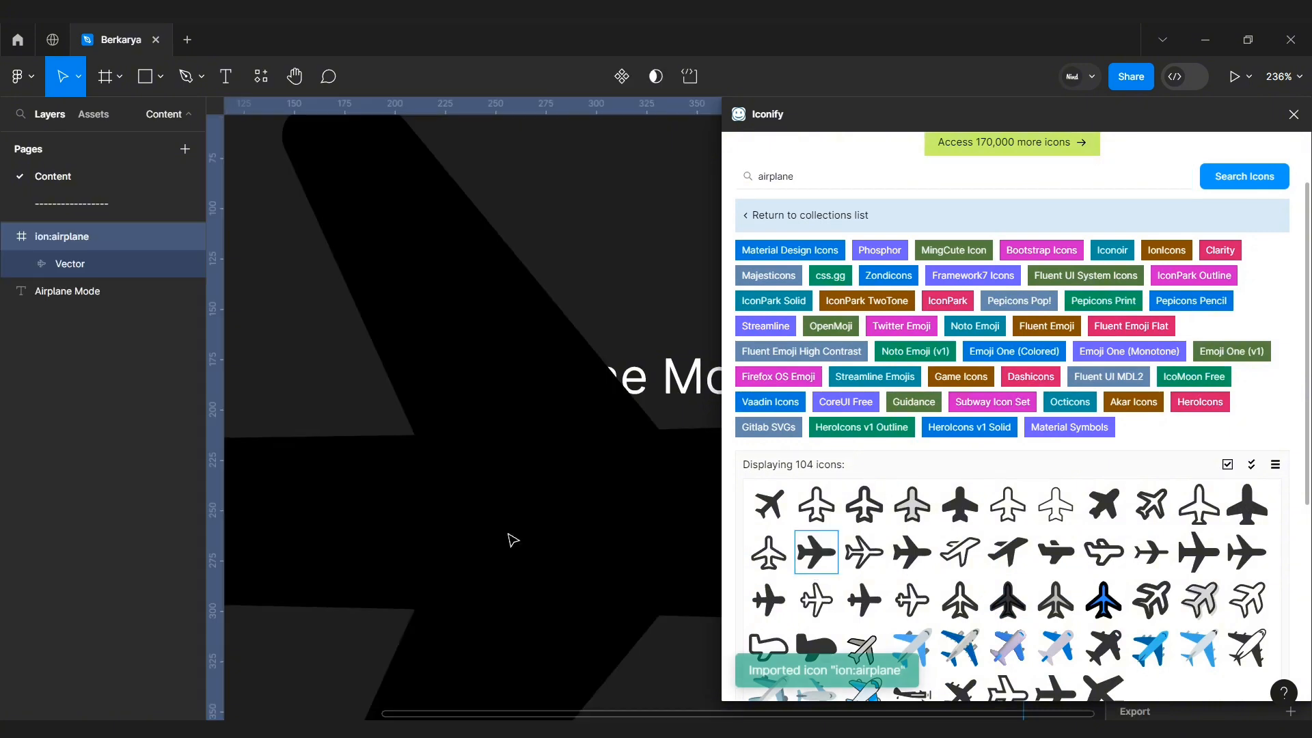
Step: Close the plugin, scale the airplane icon to 12 × 12 px and move it beside the Airplane Mode text
click(1284, 121)
key(shift+2)
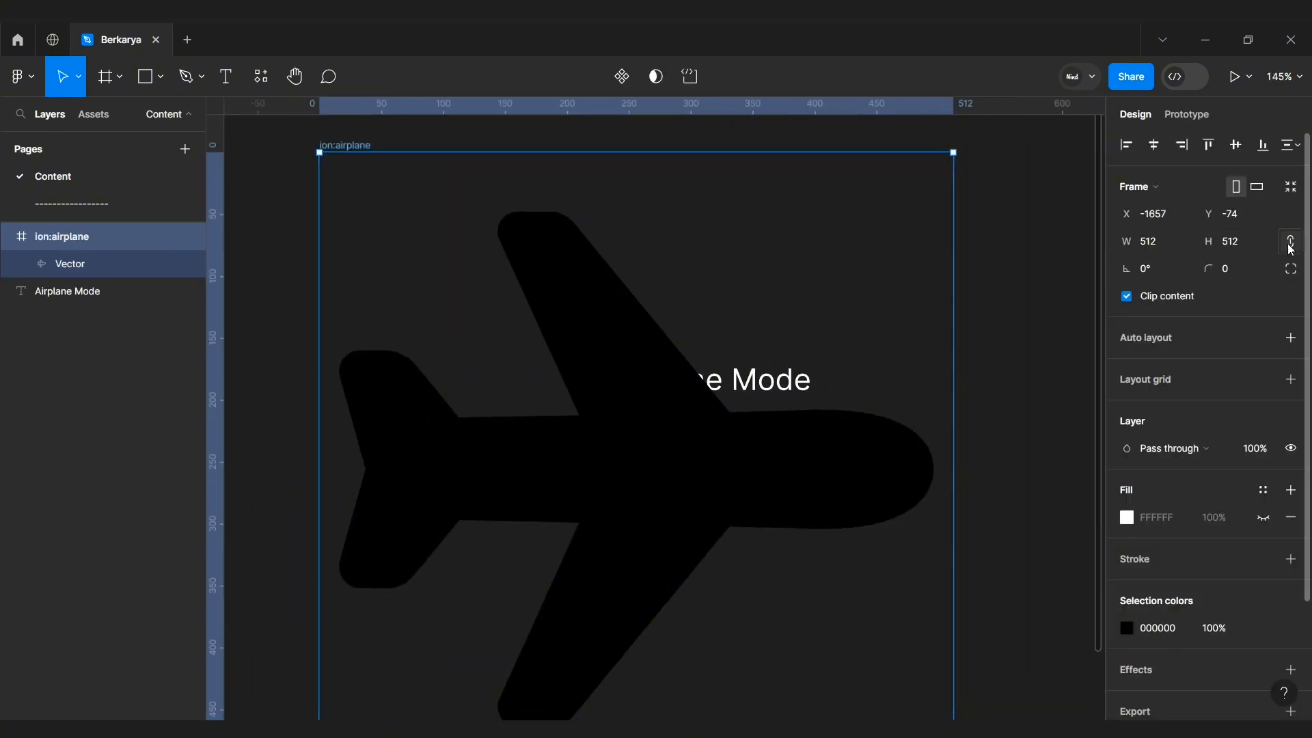
click(1160, 250)
text(12)
key(Return)
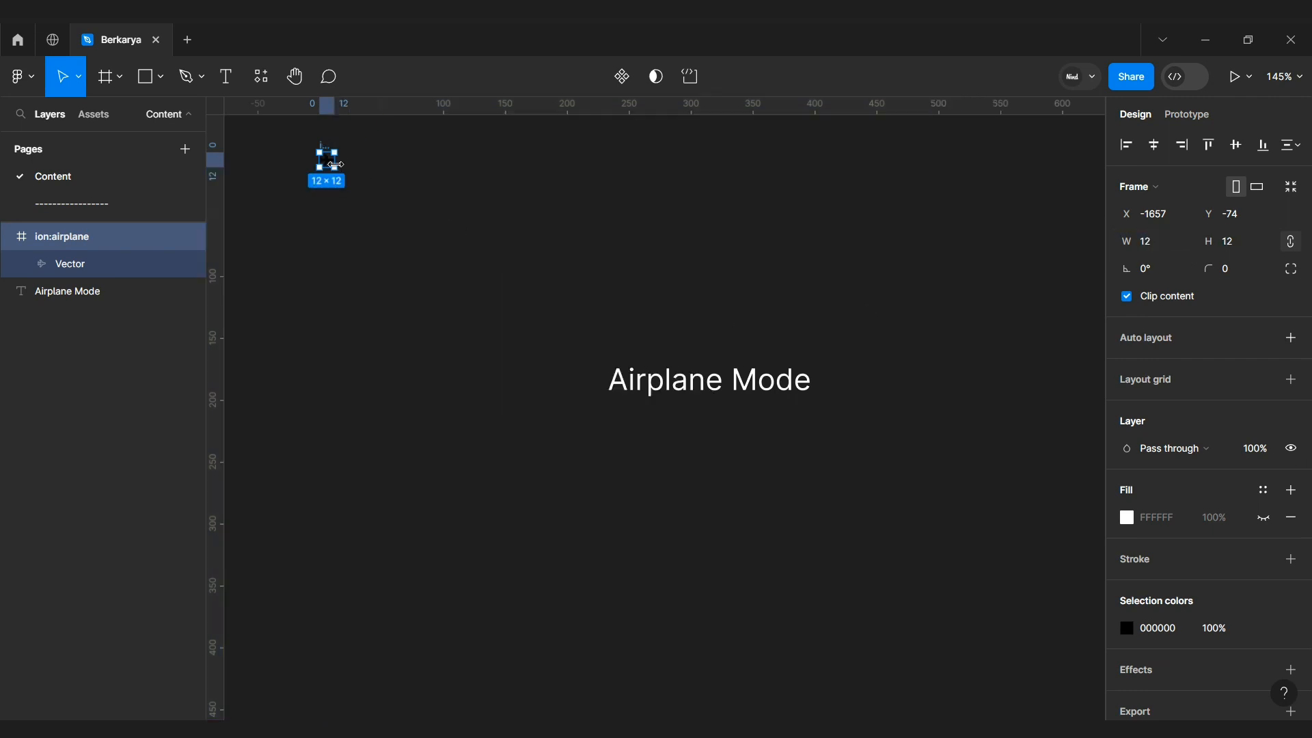
drag(327, 163, 577, 397)
Step: Resize the airplane icon to 24 × 24 px
scroll(661, 419, up, 5)
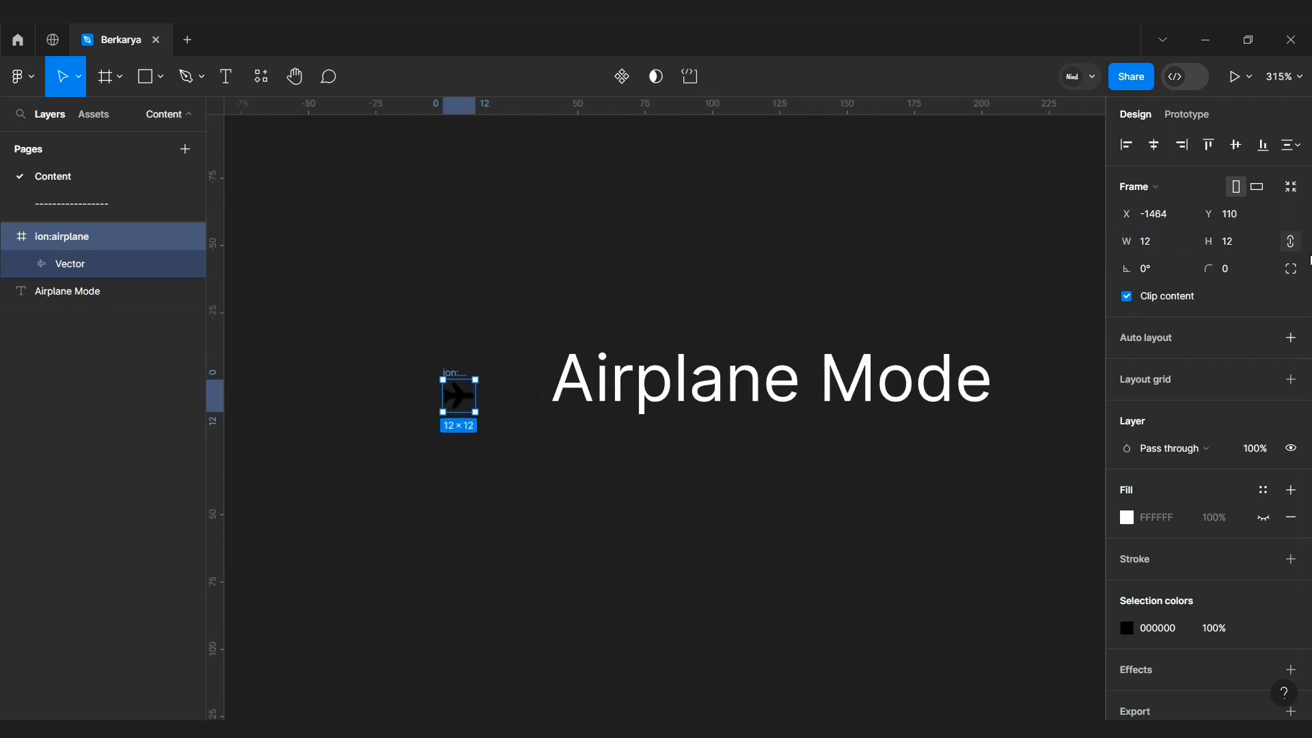
click(1246, 240)
text(24)
key(Return)
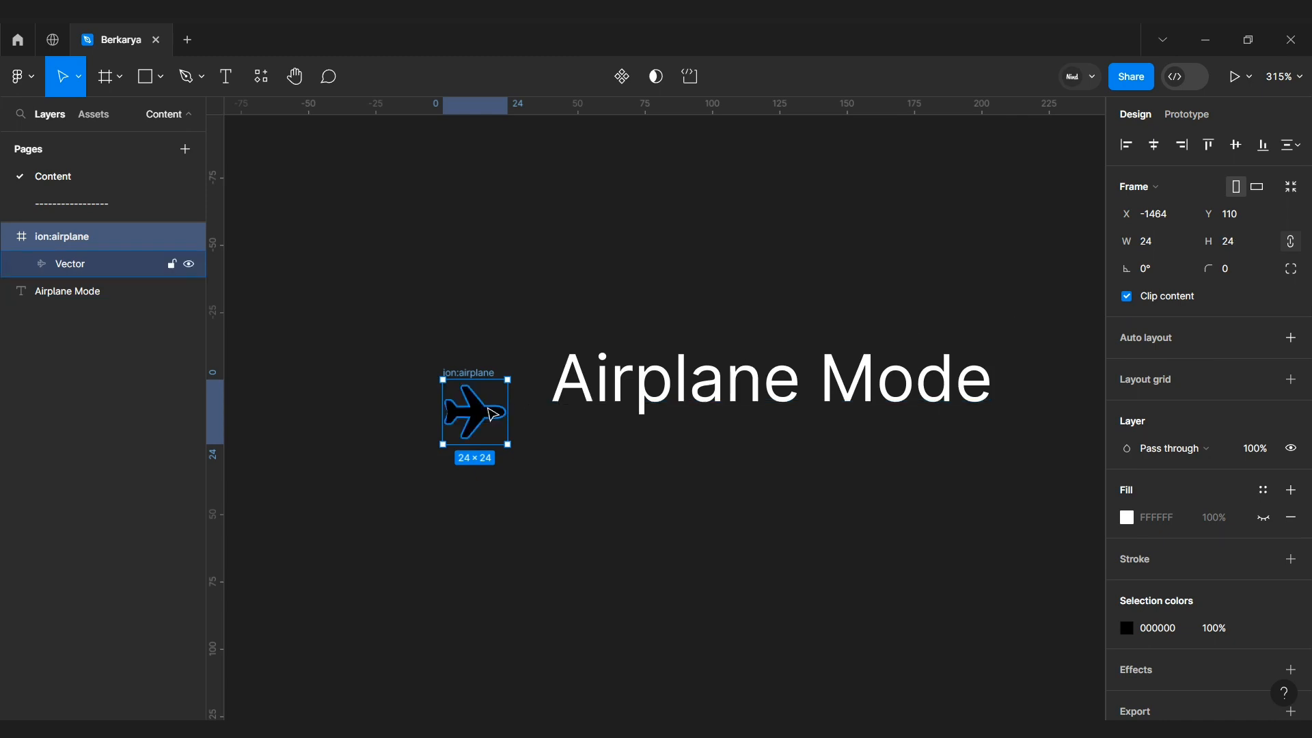
Step: Draw a rectangle about 37 × 38 px over the airplane icon and send it behind the icon
drag(489, 407, 479, 375)
click(604, 485)
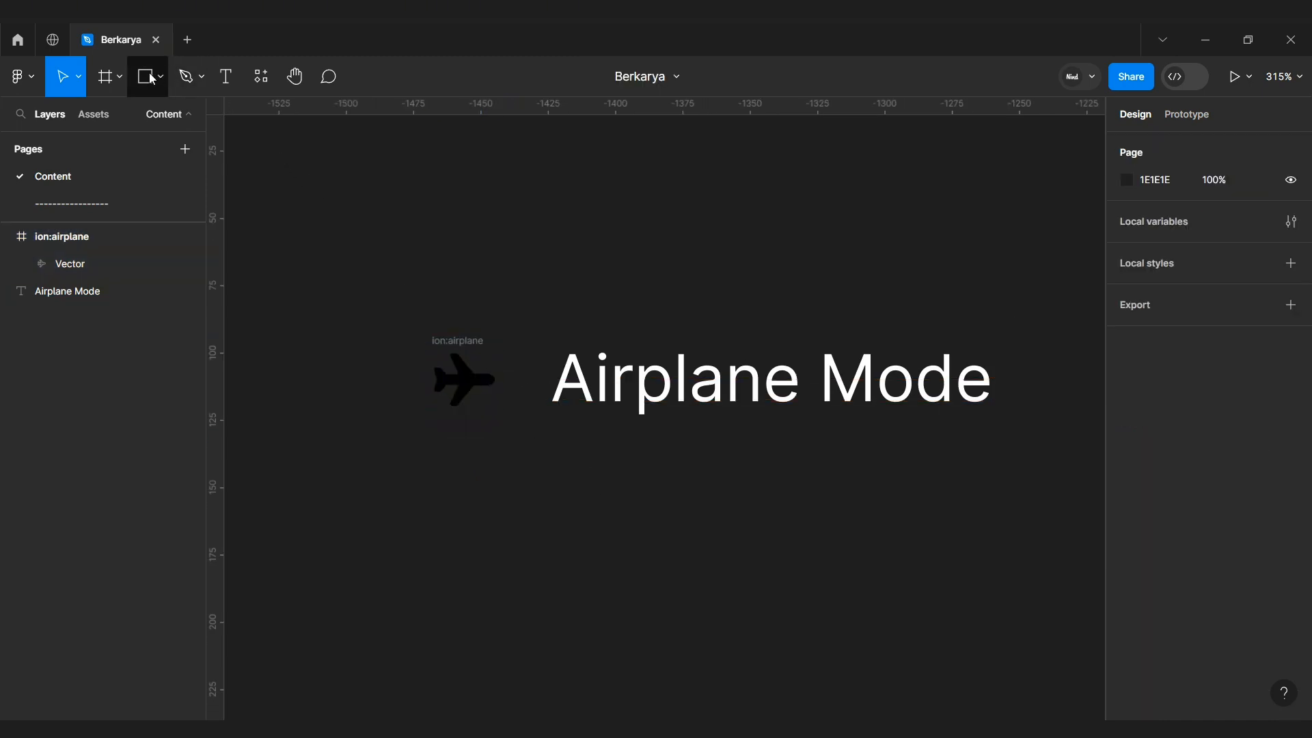
click(145, 76)
drag(413, 320, 513, 422)
right_click(504, 377)
click(548, 374)
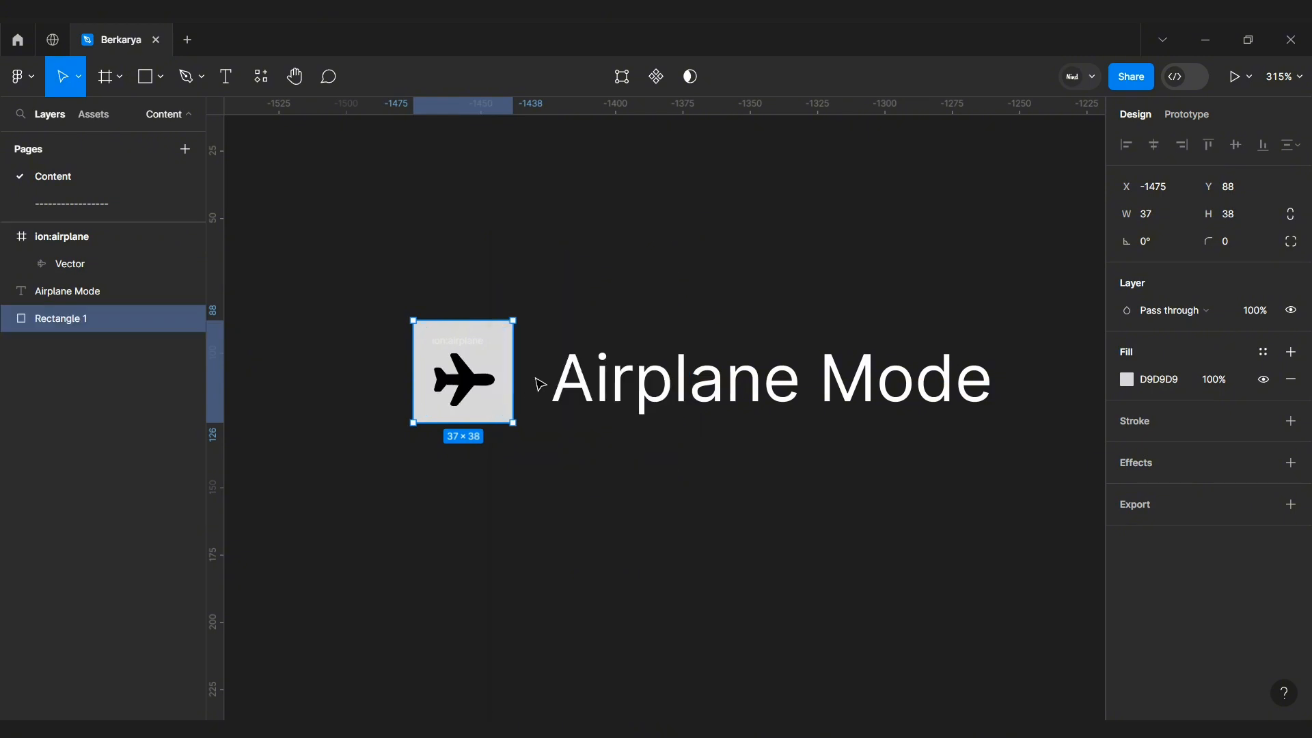
Step: Set the rectangle's width and height to 32 px each
click(1171, 218)
text(32)
key(Return)
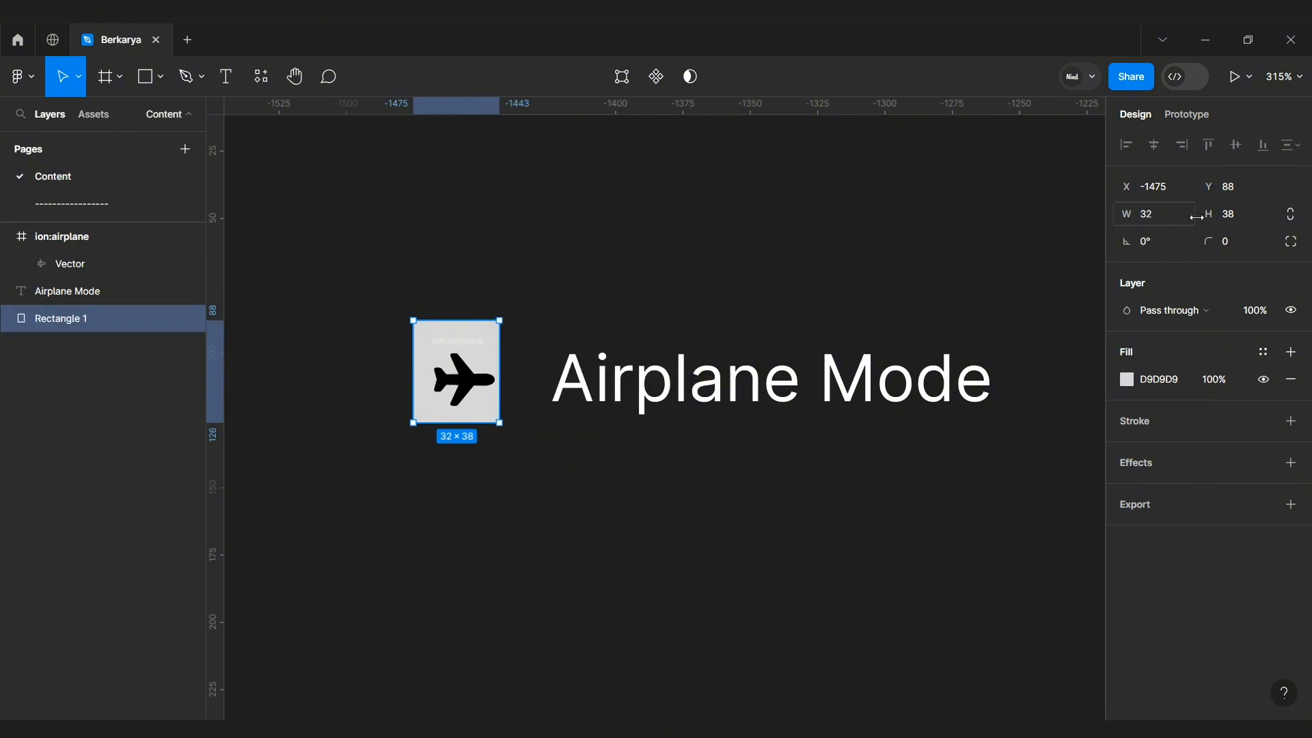
click(1230, 214)
text(32)
key(Return)
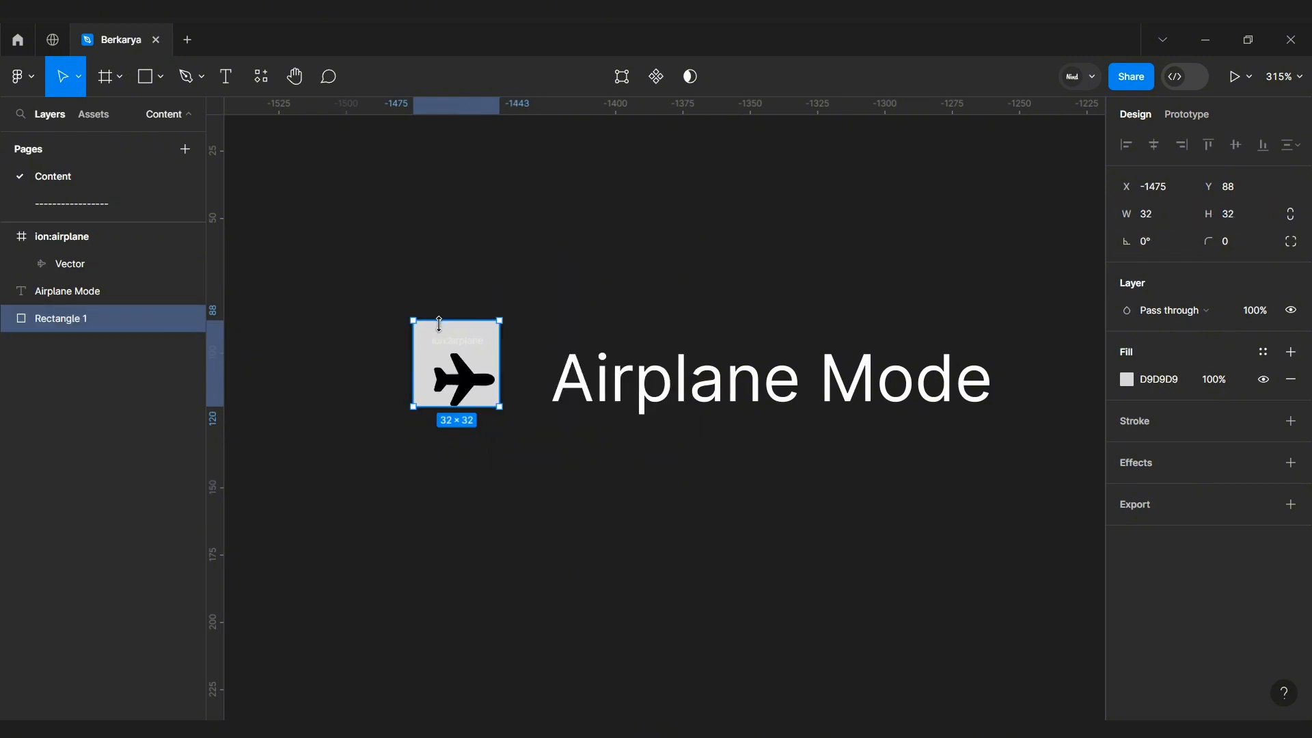
Step: Align the rectangle under the icon, select both and group them
drag(430, 331, 434, 348)
drag(513, 435, 529, 456)
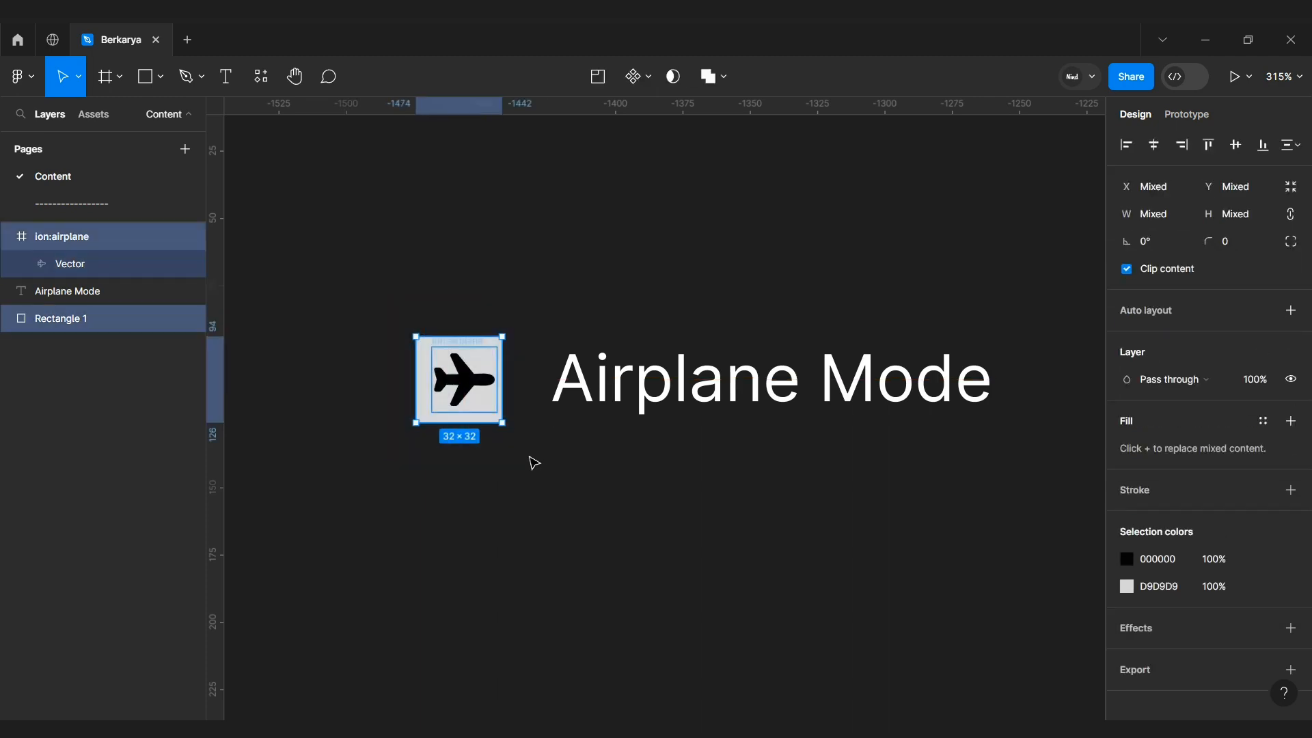
key(ctrl+g)
Step: Rename the new group as "icon airplane"
key(ctrl+r)
text(ico)
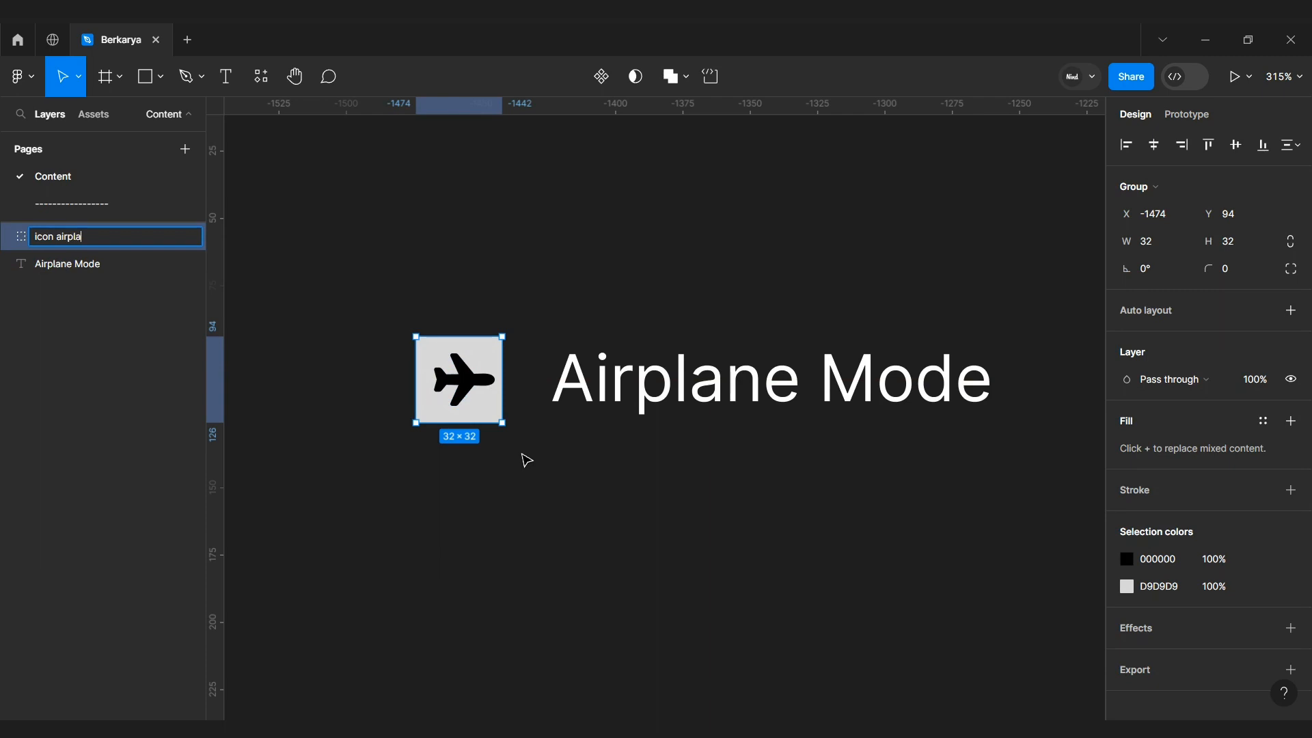
text(n airplane)
key(Return)
Step: Center the airplane icon frame horizontally inside the group
double_click(463, 379)
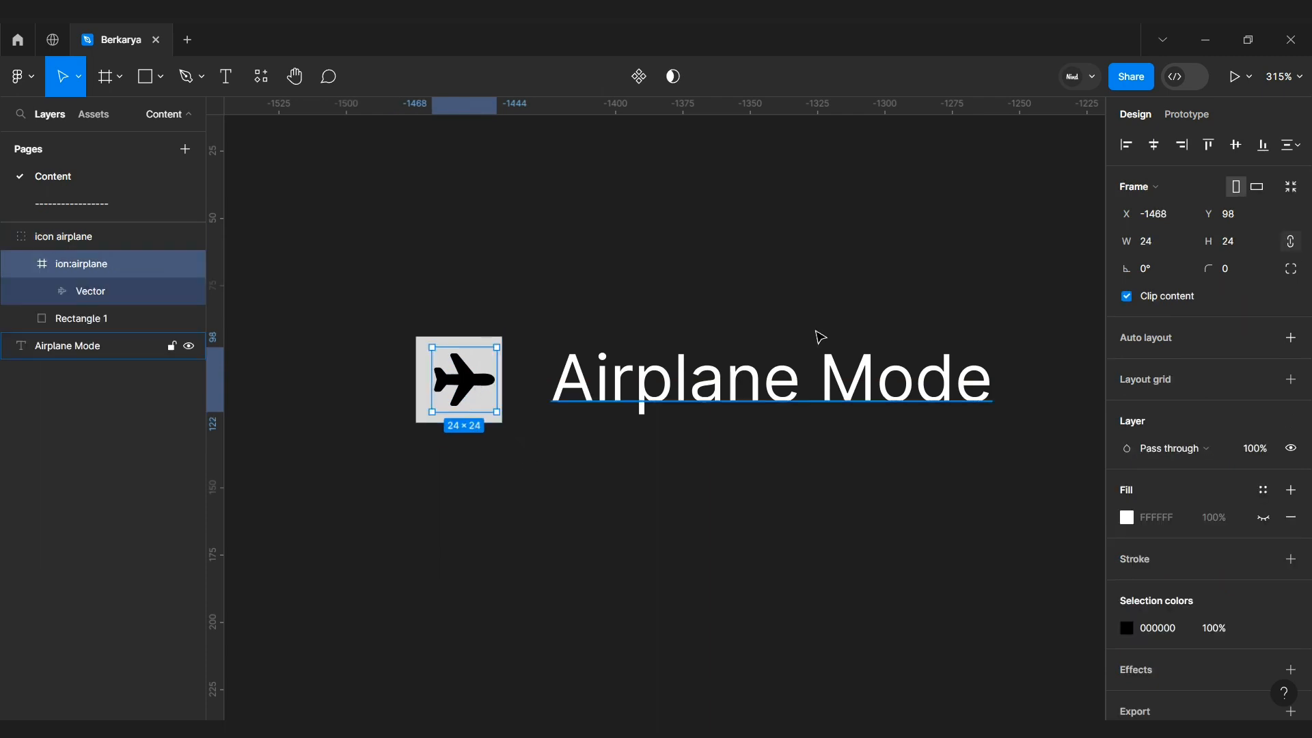
click(1154, 145)
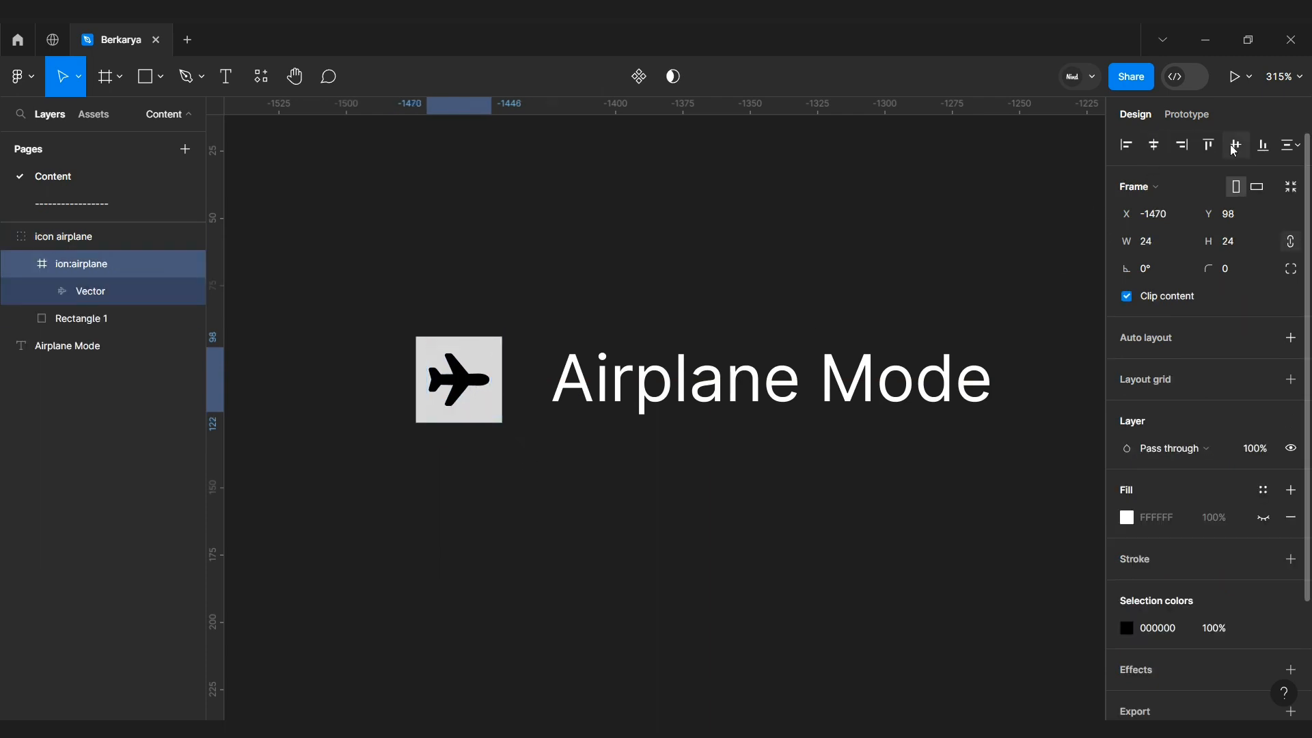
Step: Set the rectangle's corner radius to 8
scroll(502, 362, up, 1)
click(502, 362)
click(1226, 244)
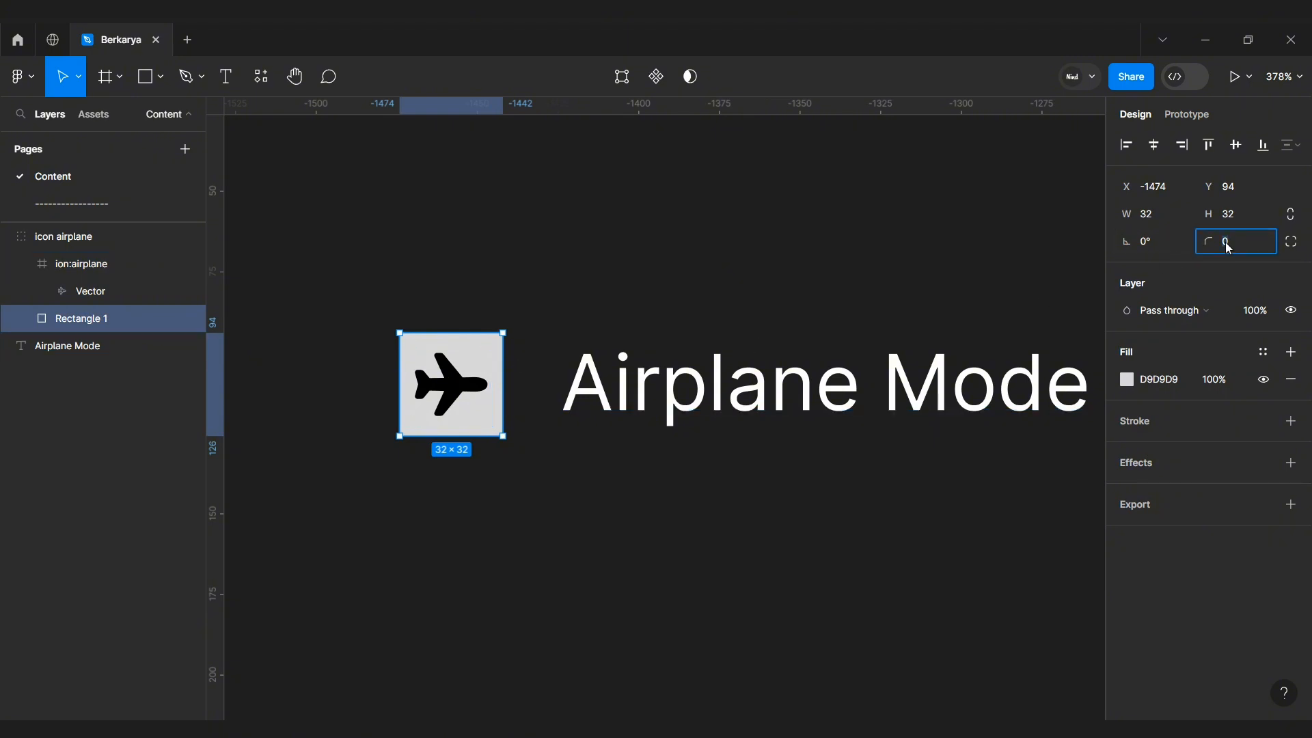
text(8)
key(Return)
click(724, 299)
scroll(704, 307, down, 1)
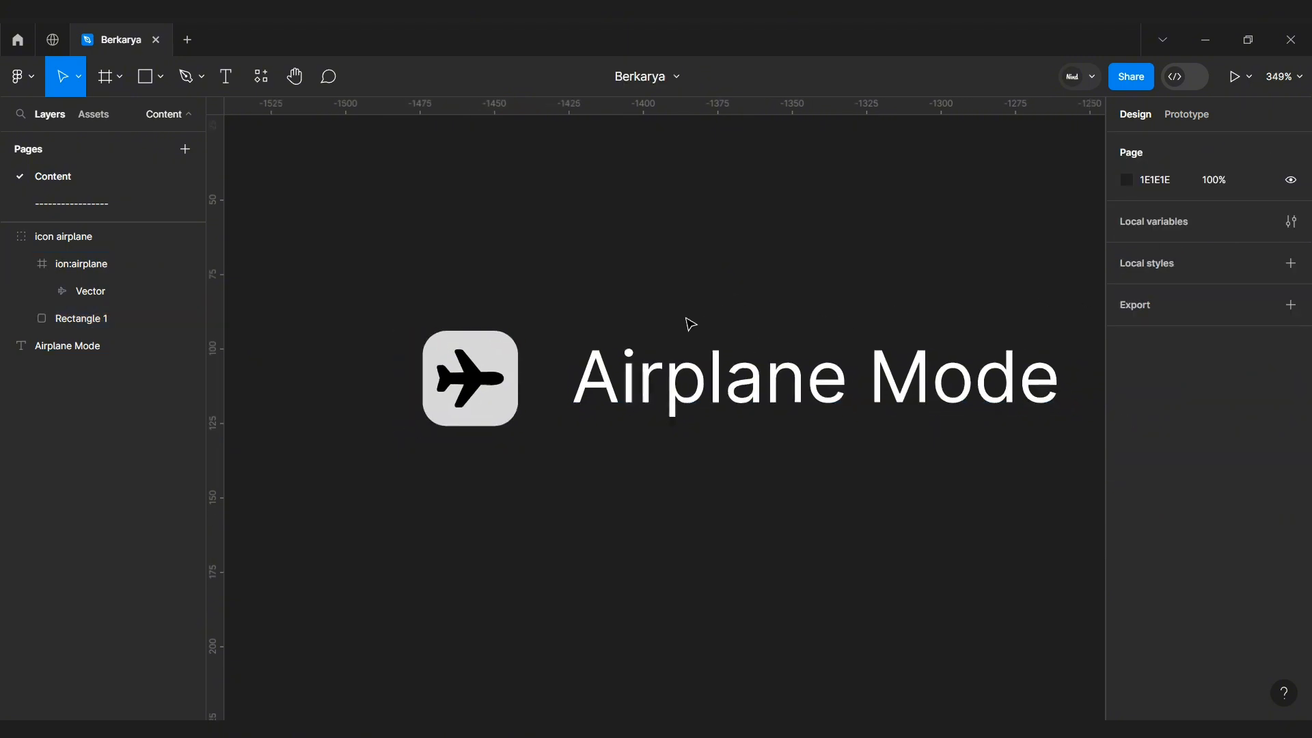
Step: Fill the rectangle with a bright orange colour from the colour picker
click(516, 410)
click(1128, 379)
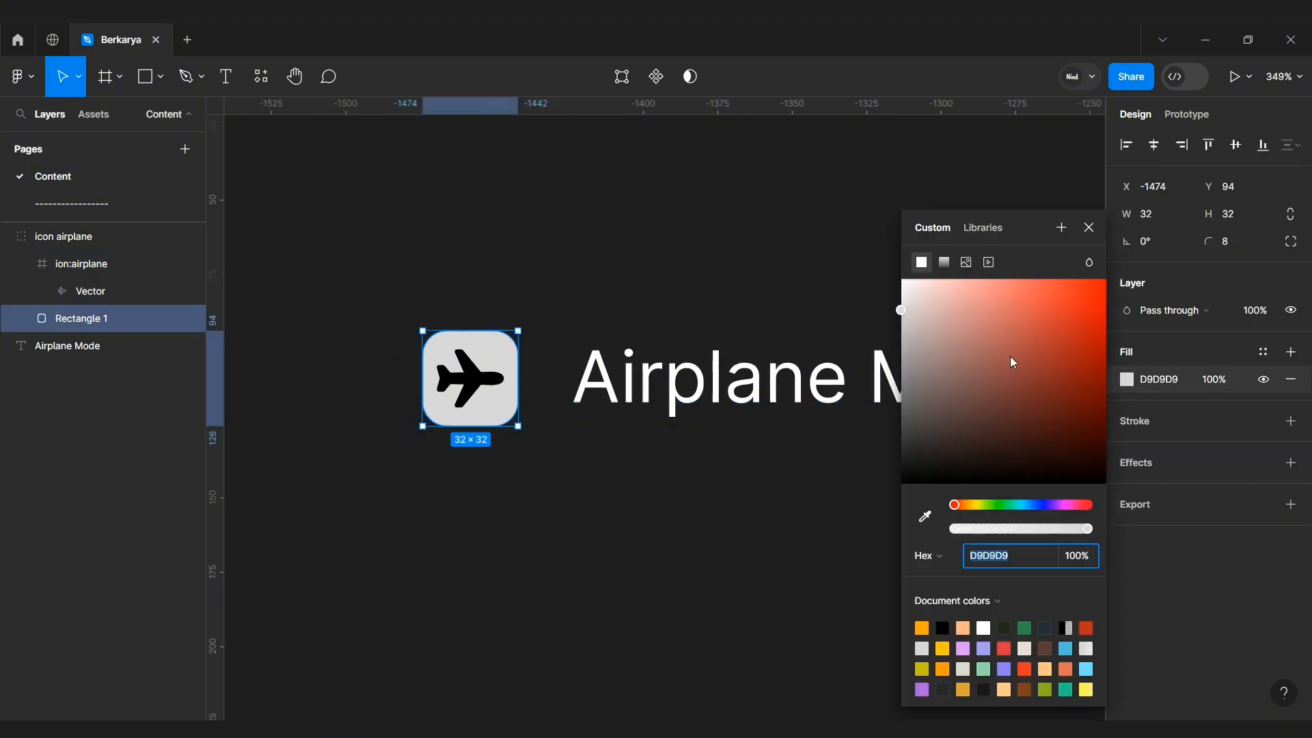
click(972, 506)
drag(1060, 369, 1093, 305)
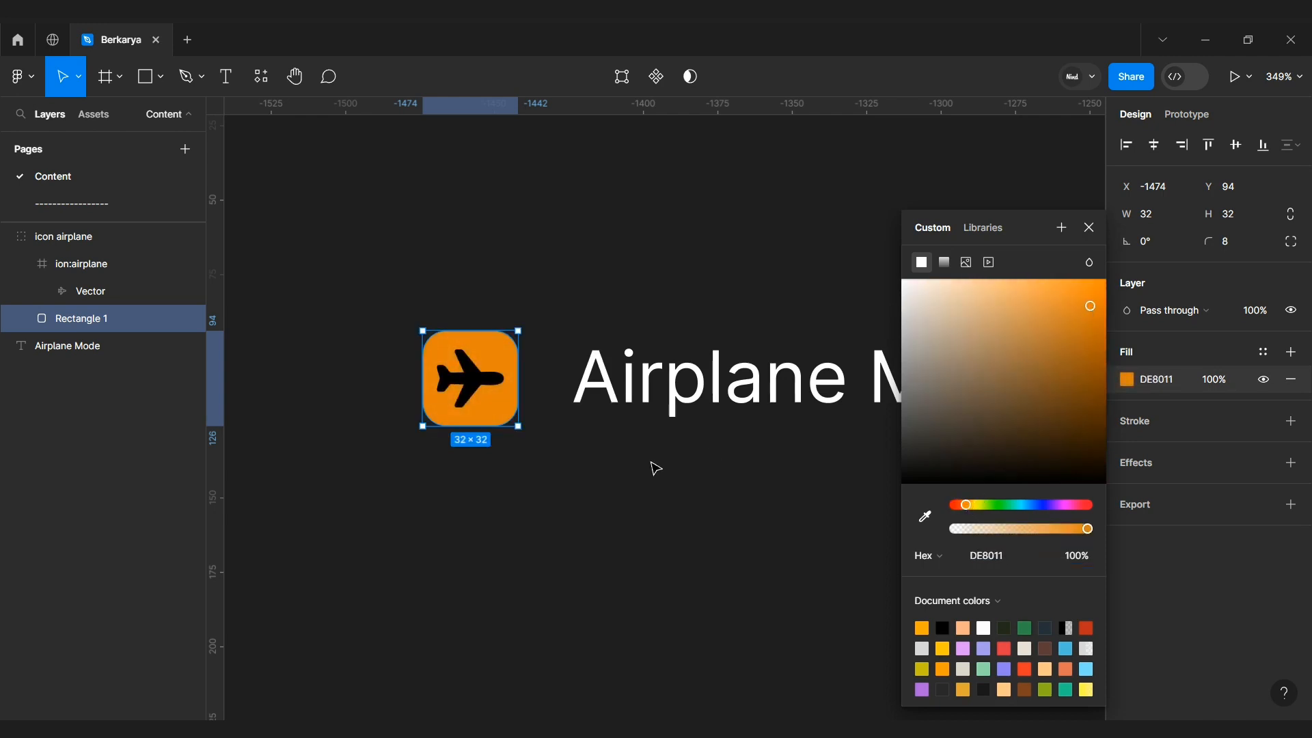
click(653, 465)
Step: Set the airplane vector's fill to FFFFFF
click(90, 290)
click(1146, 491)
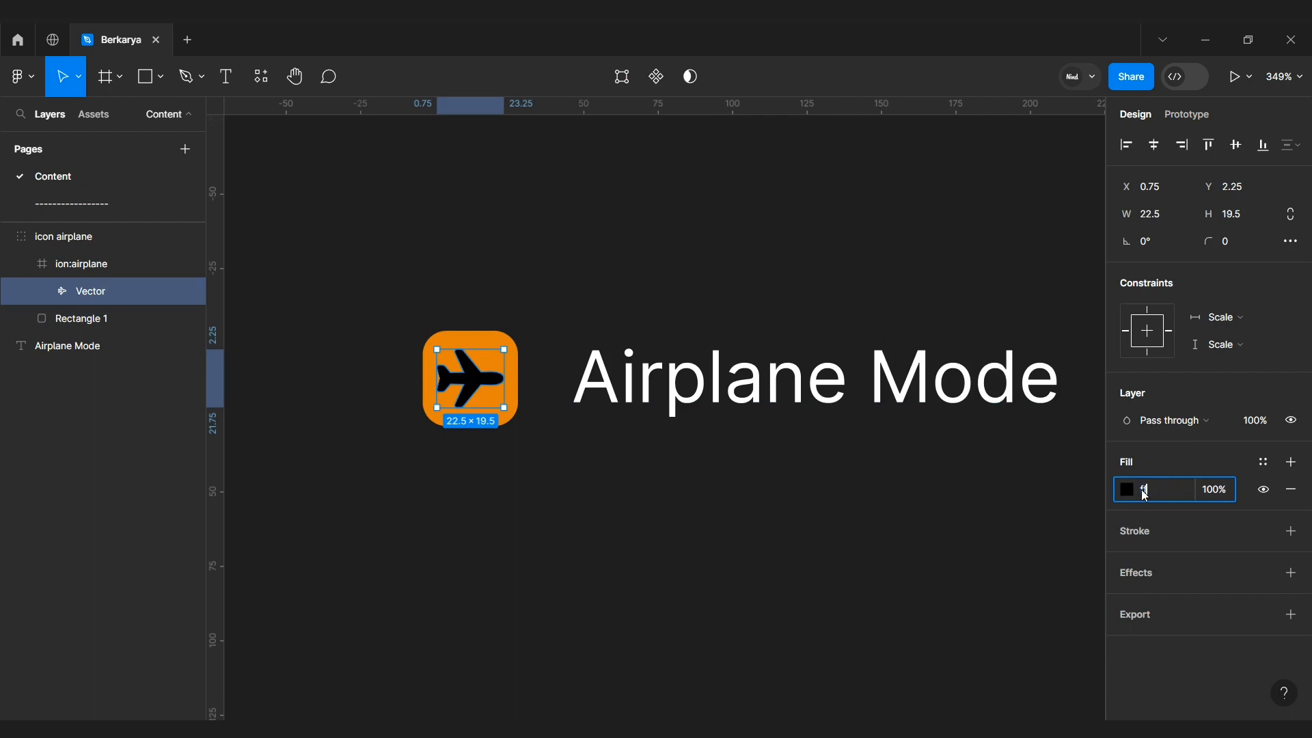
text(ffffff)
key(Return)
click(712, 533)
Step: Set the rectangle's corner radius to 4
click(513, 413)
click(1240, 242)
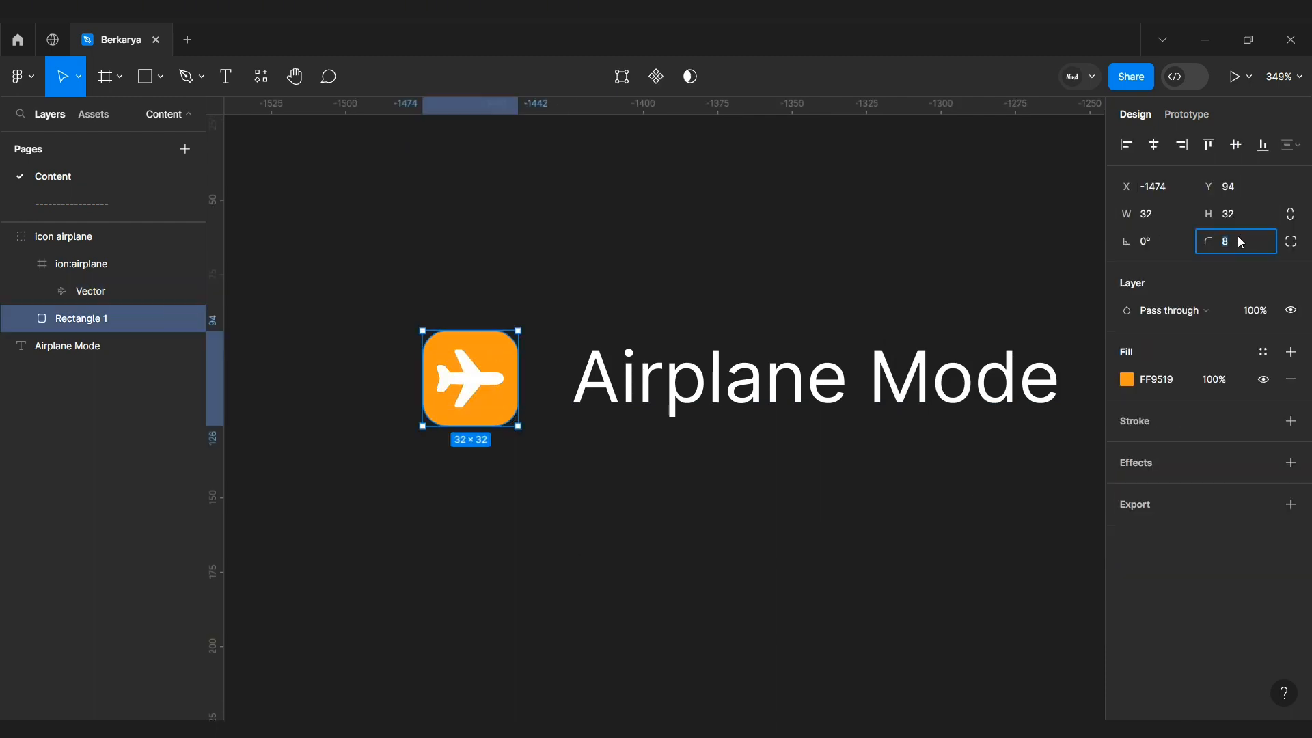
text(4)
key(Return)
click(599, 486)
Step: Select the icon group together with the Airplane Mode text and add auto layout
scroll(592, 491, up, 1)
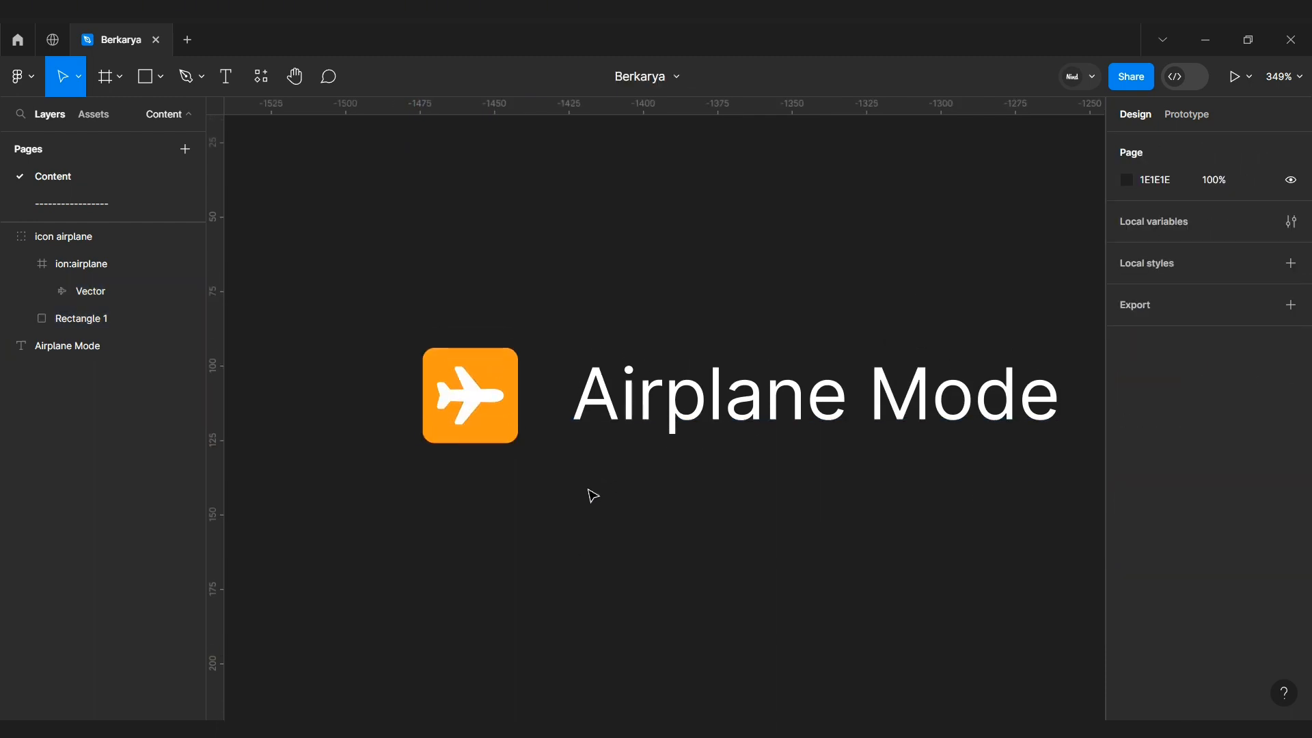
click(507, 430)
shift+click(596, 440)
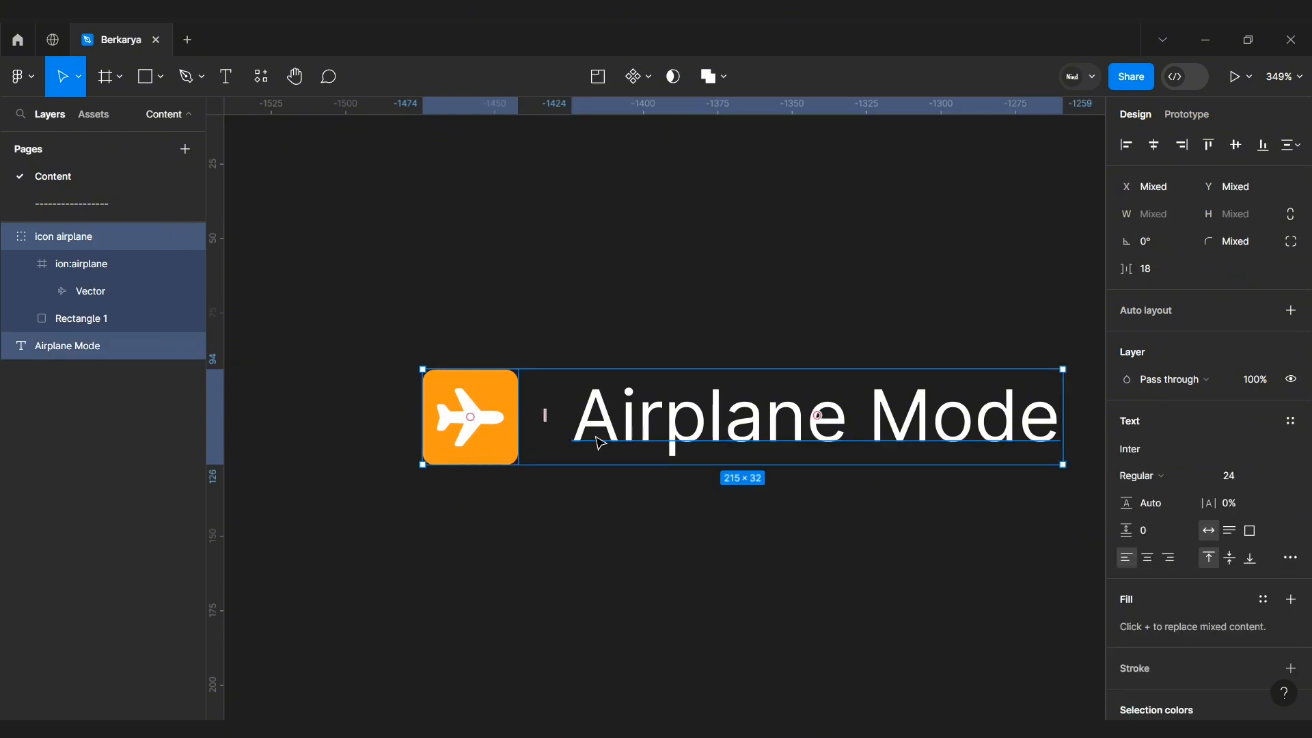
key(shift+a)
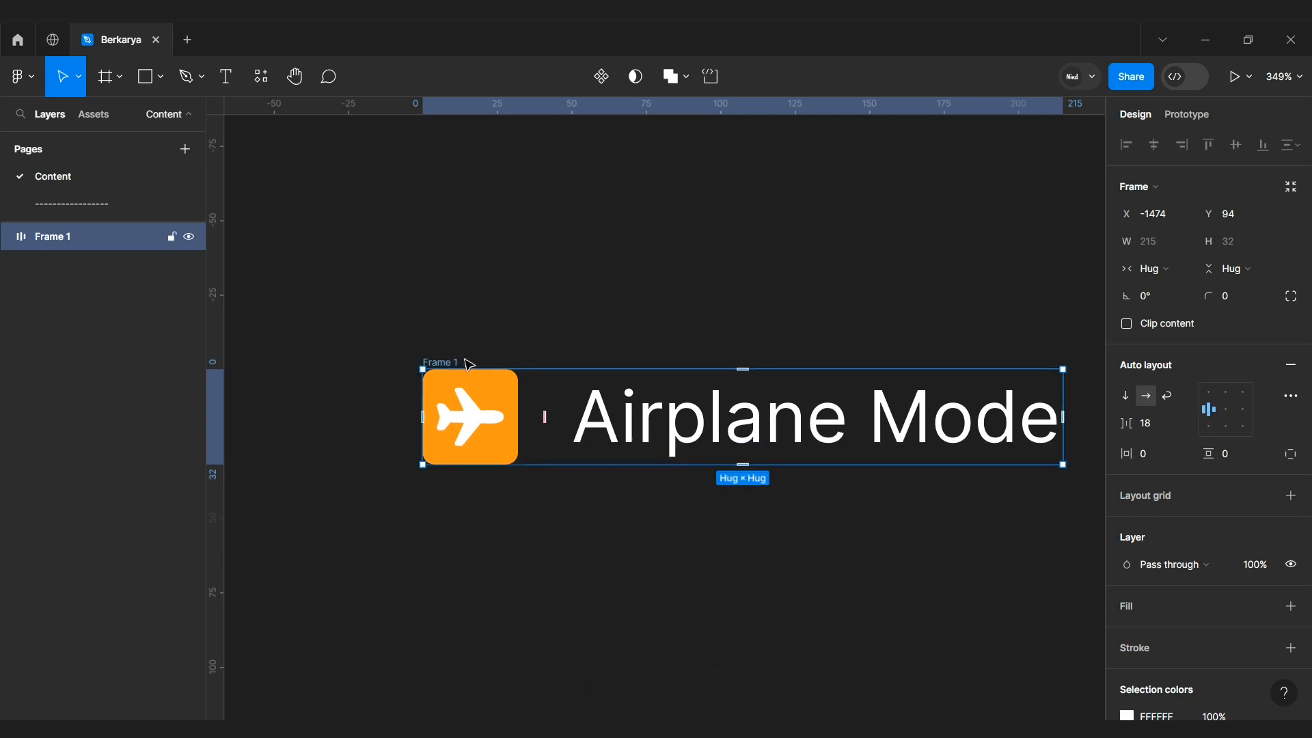
Step: Set the auto layout spacing between items to 8
scroll(507, 358, right, 2)
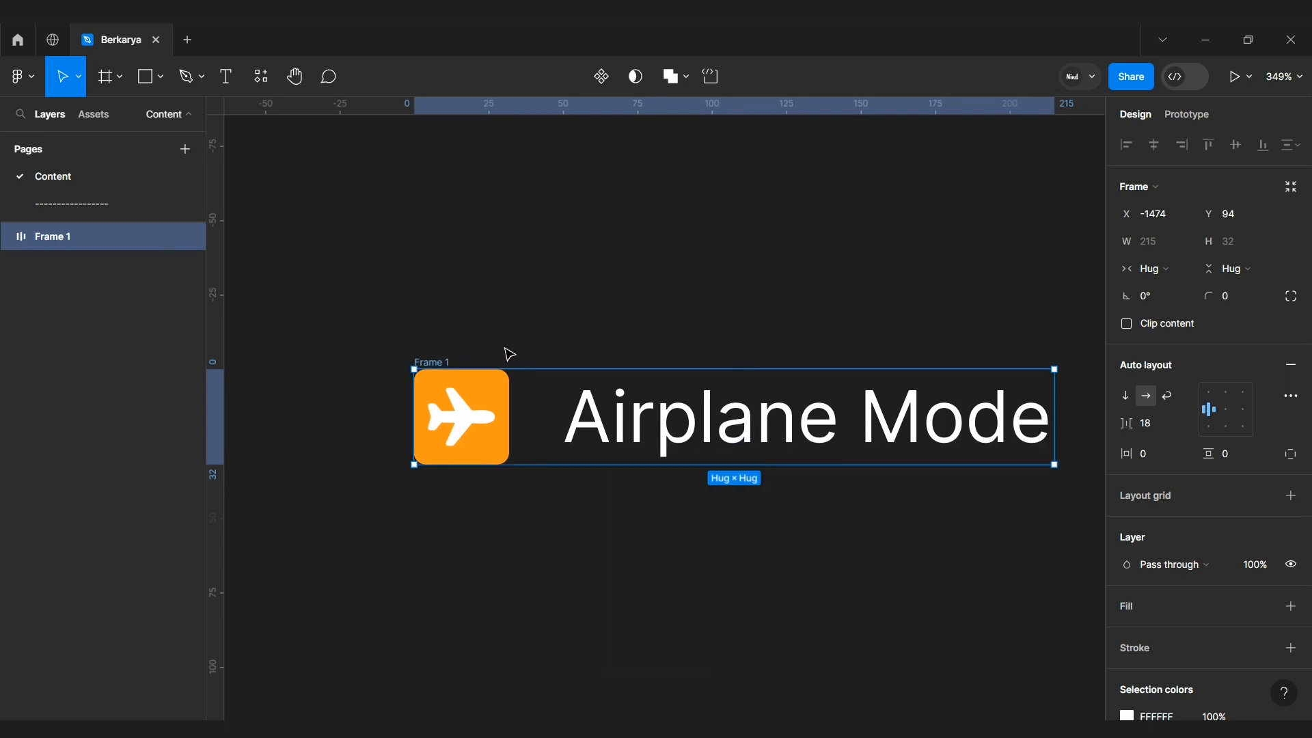
click(1148, 423)
text(8)
key(Return)
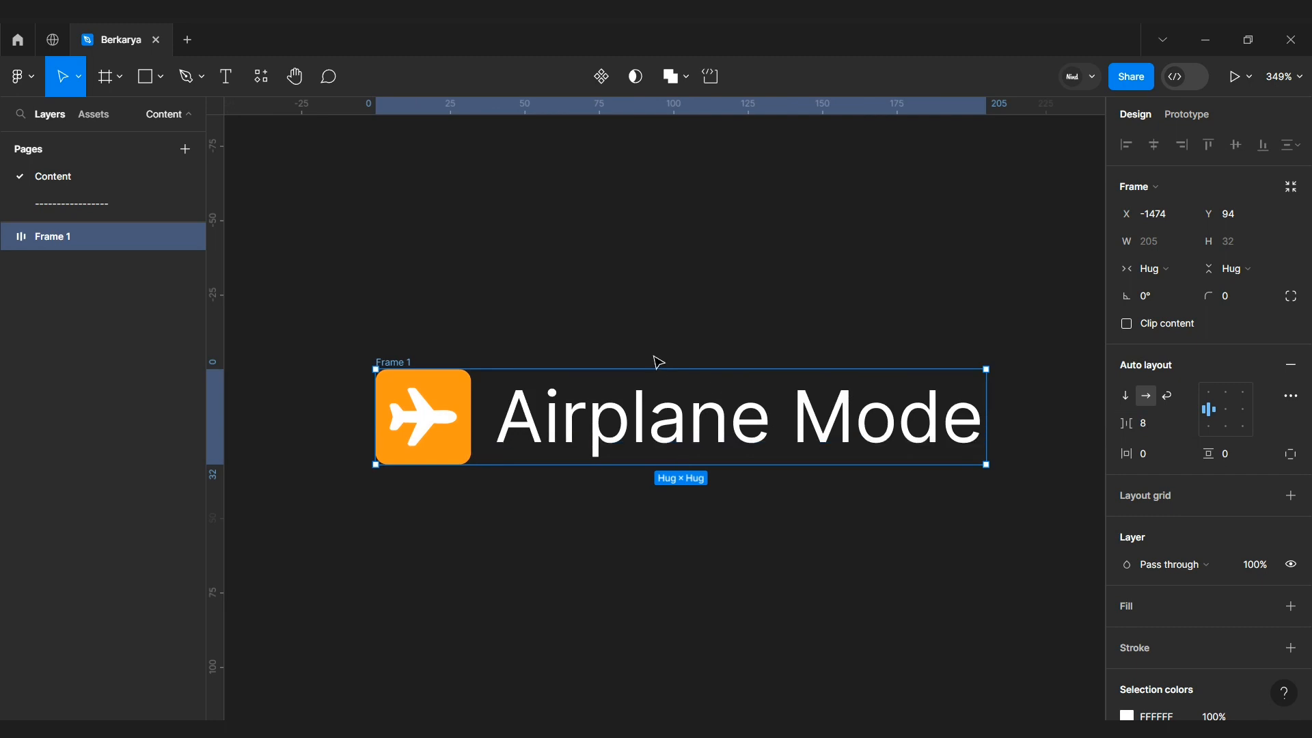
Step: Rename the auto layout frame as "Icon + Text"
double_click(411, 364)
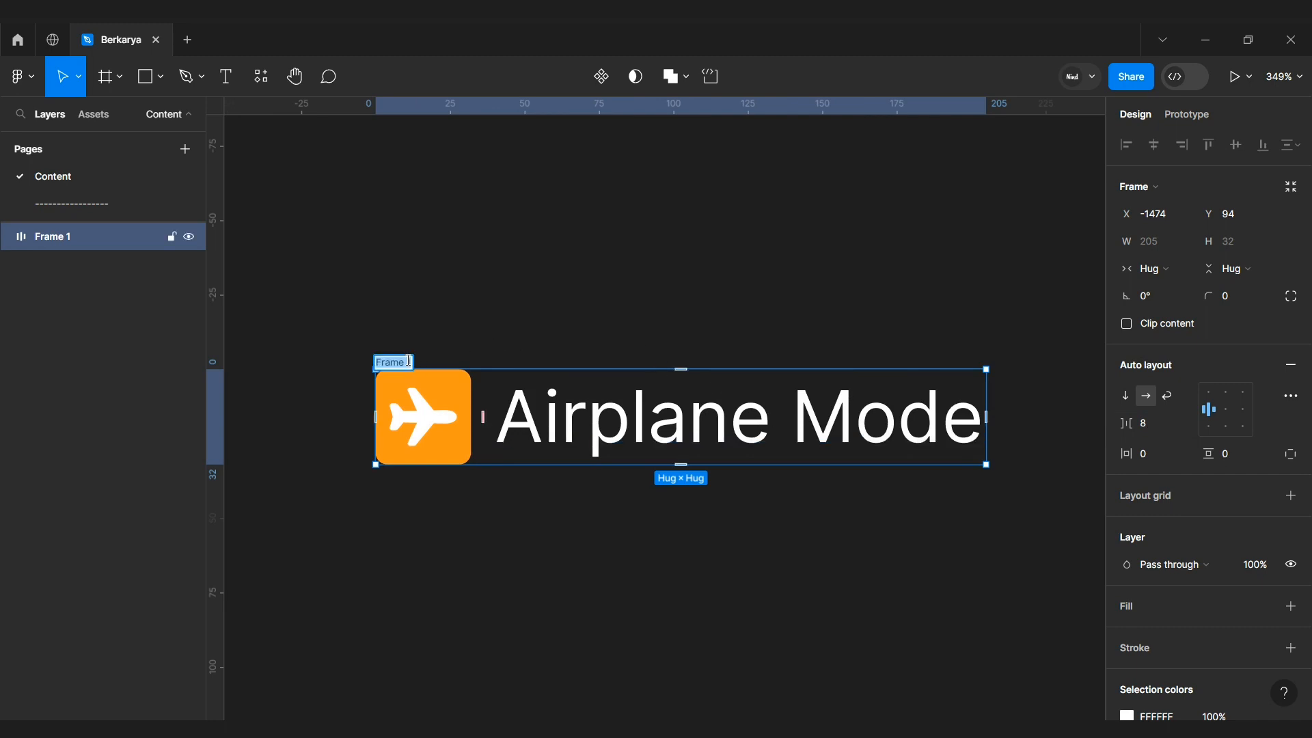
key(BackSpace)
text(Icon + Text)
key(Return)
click(460, 339)
scroll(459, 341, right, 4)
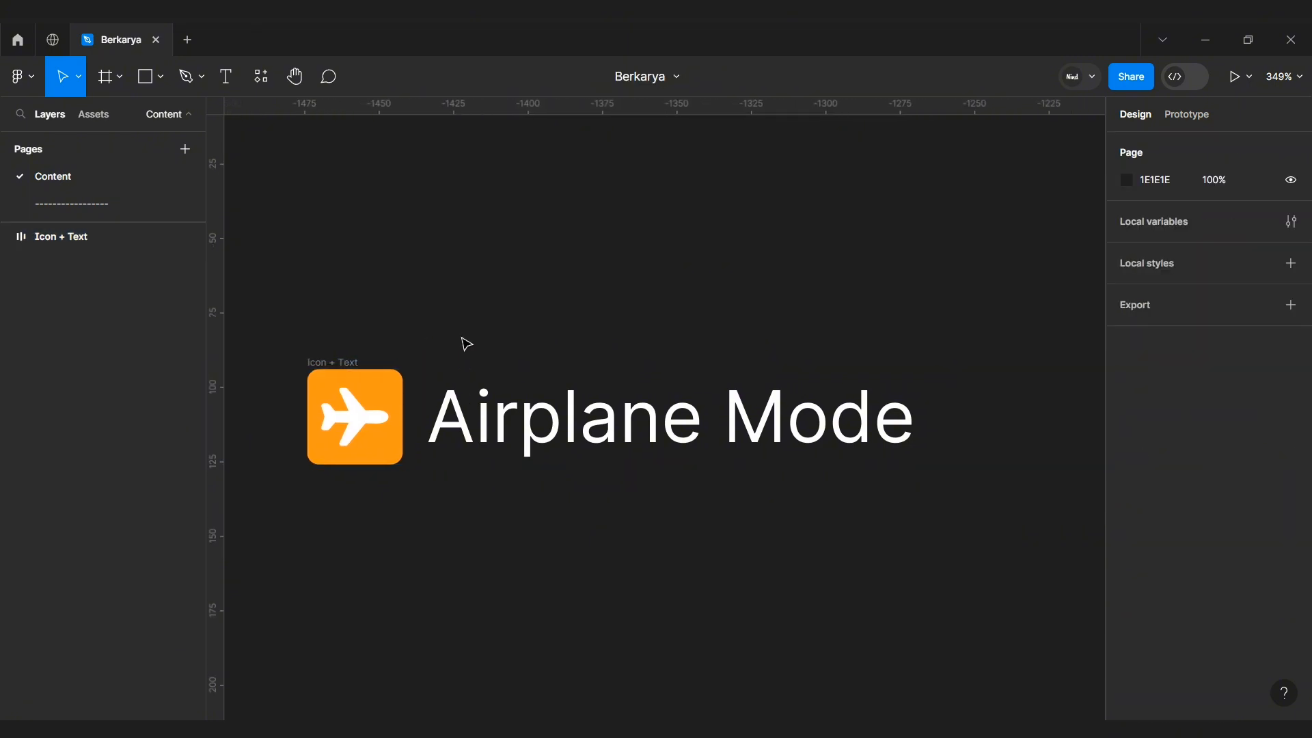
Step: Draw a circle to the right of the Airplane Mode text and set its size to 24 × 24
scroll(497, 341, down, 3)
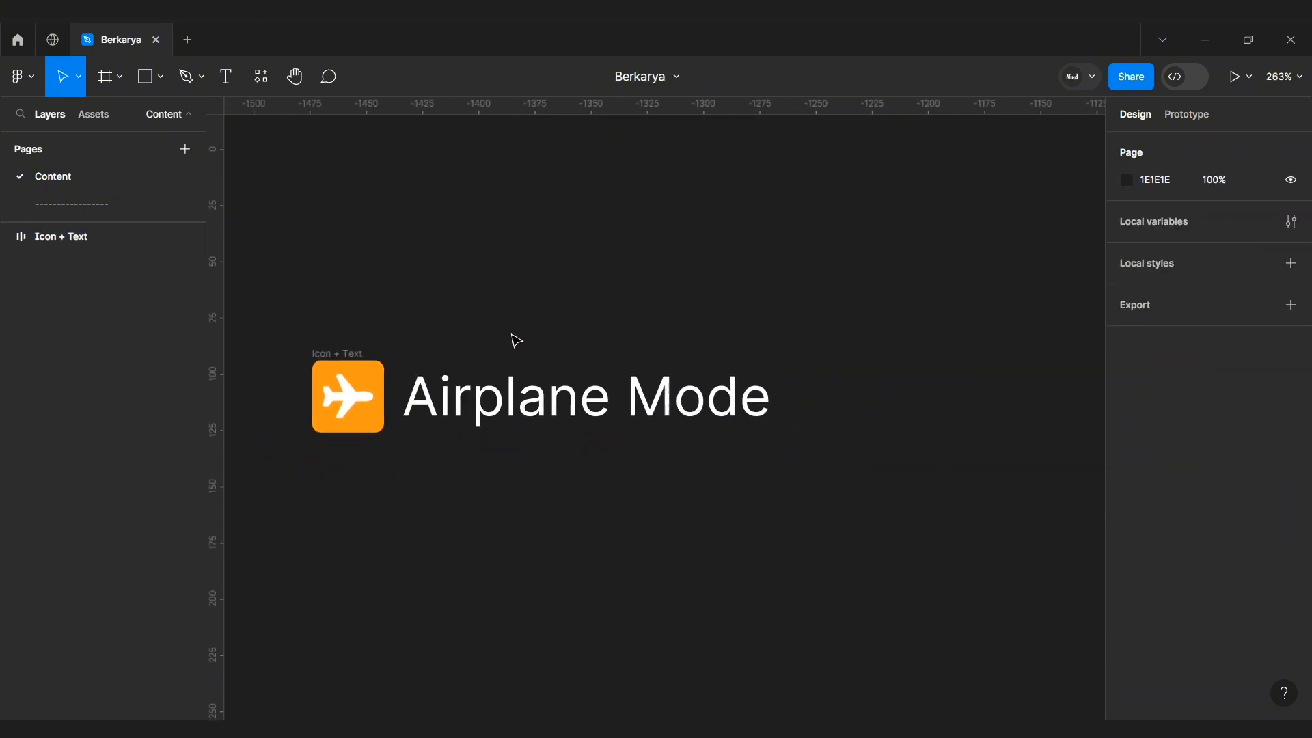
click(162, 84)
click(164, 181)
scroll(867, 376, right, 2)
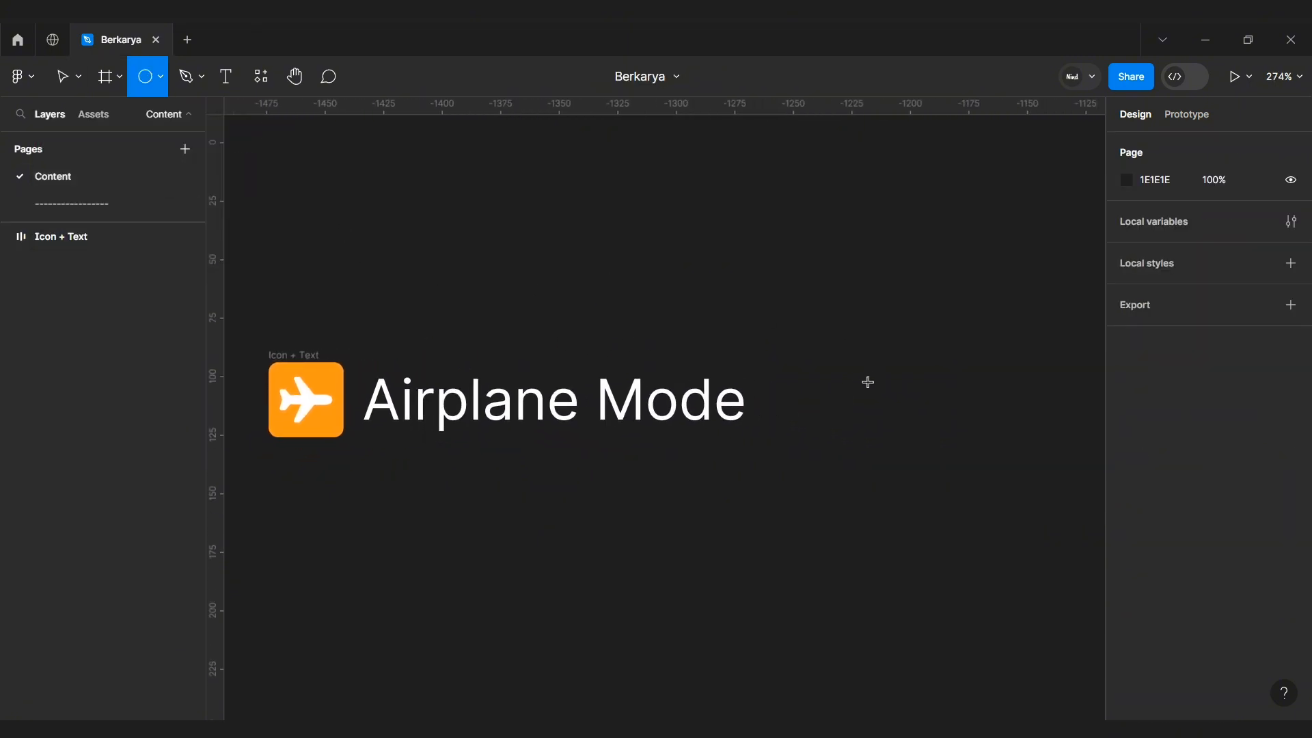
drag(822, 383, 859, 420)
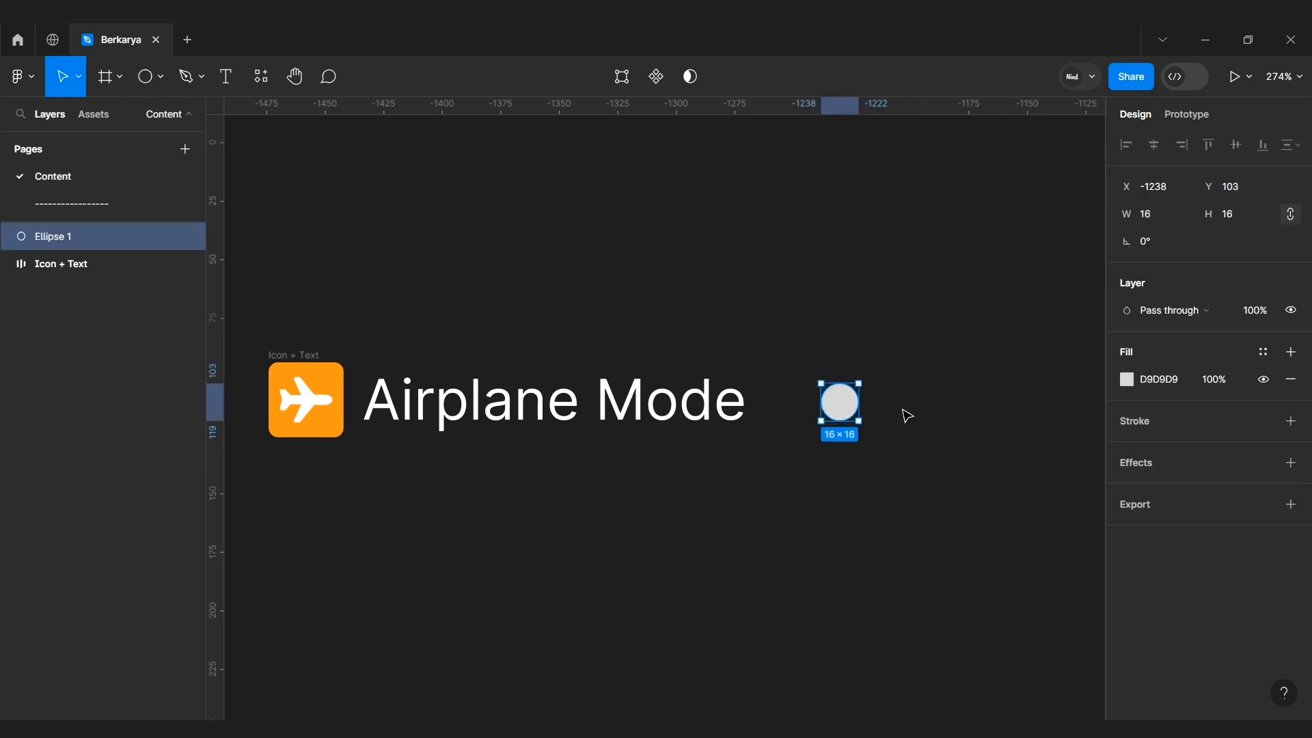
click(1151, 215)
text(24)
key(Return)
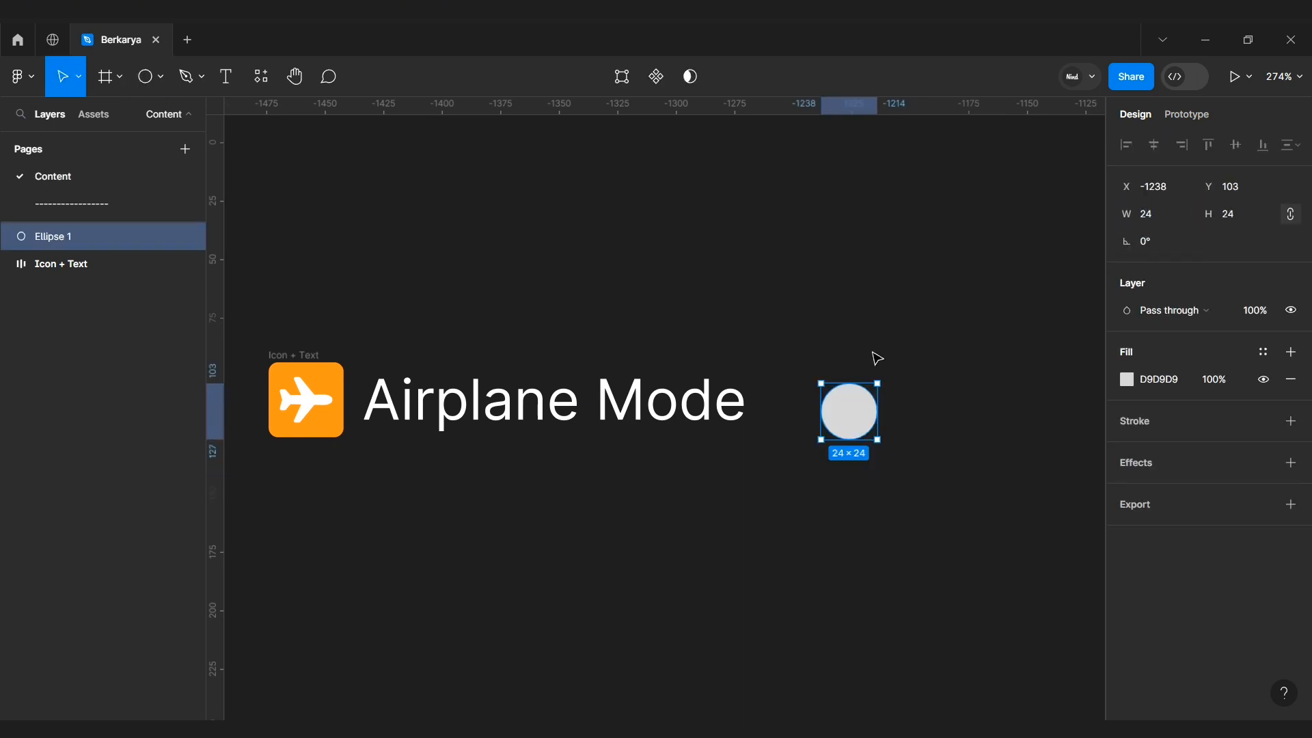
Step: Draw a rectangle about 55 × 32 over the circle and send it behind the circle
drag(865, 404, 844, 392)
scroll(859, 394, up, 3)
click(900, 411)
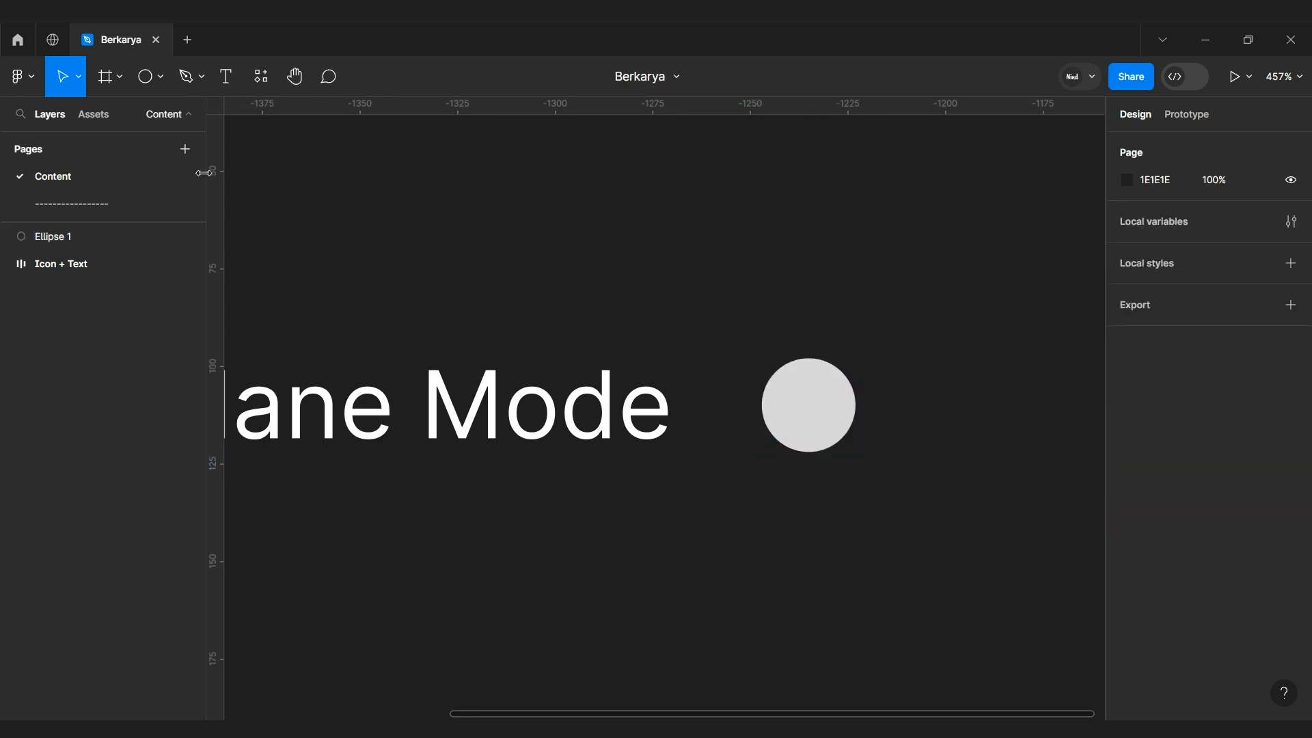
click(161, 76)
click(155, 122)
drag(743, 343, 957, 469)
right_click(937, 423)
click(991, 372)
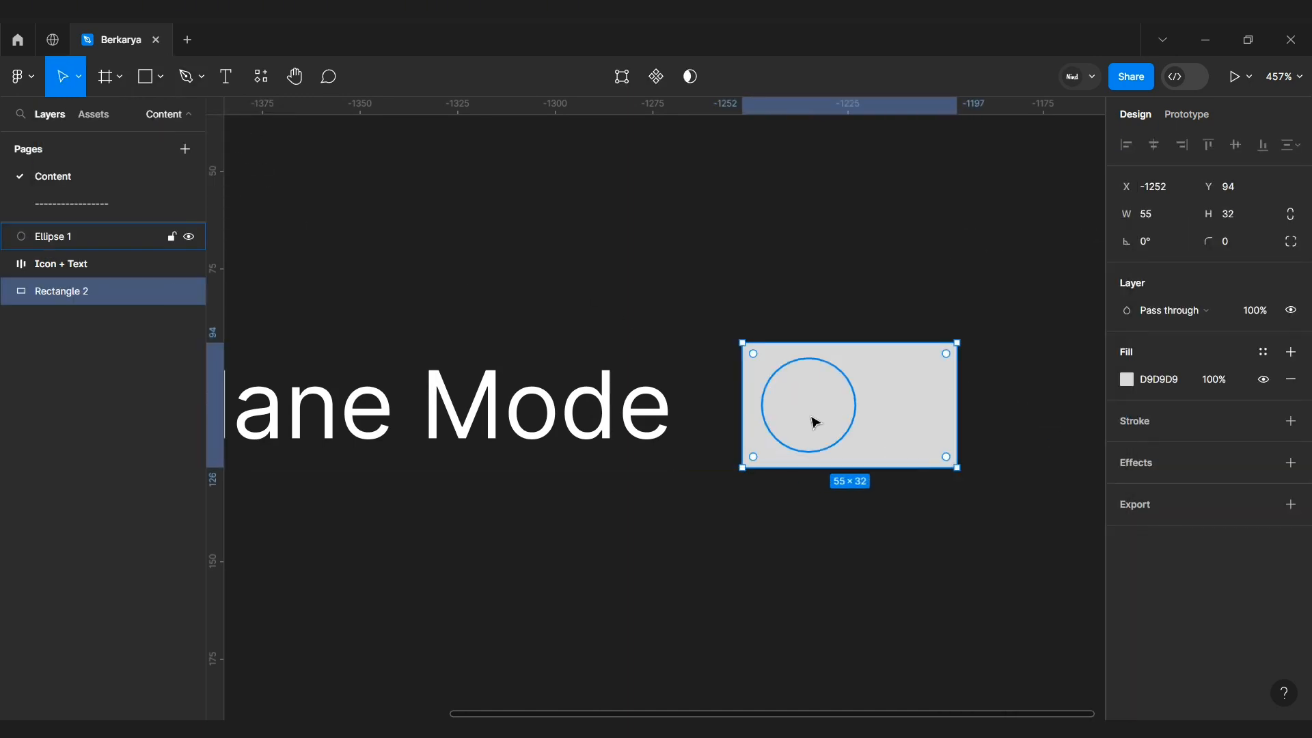
Step: Set the circle's fill color to FFFFFF
click(815, 422)
click(1153, 382)
text(FFFFFF)
key(Return)
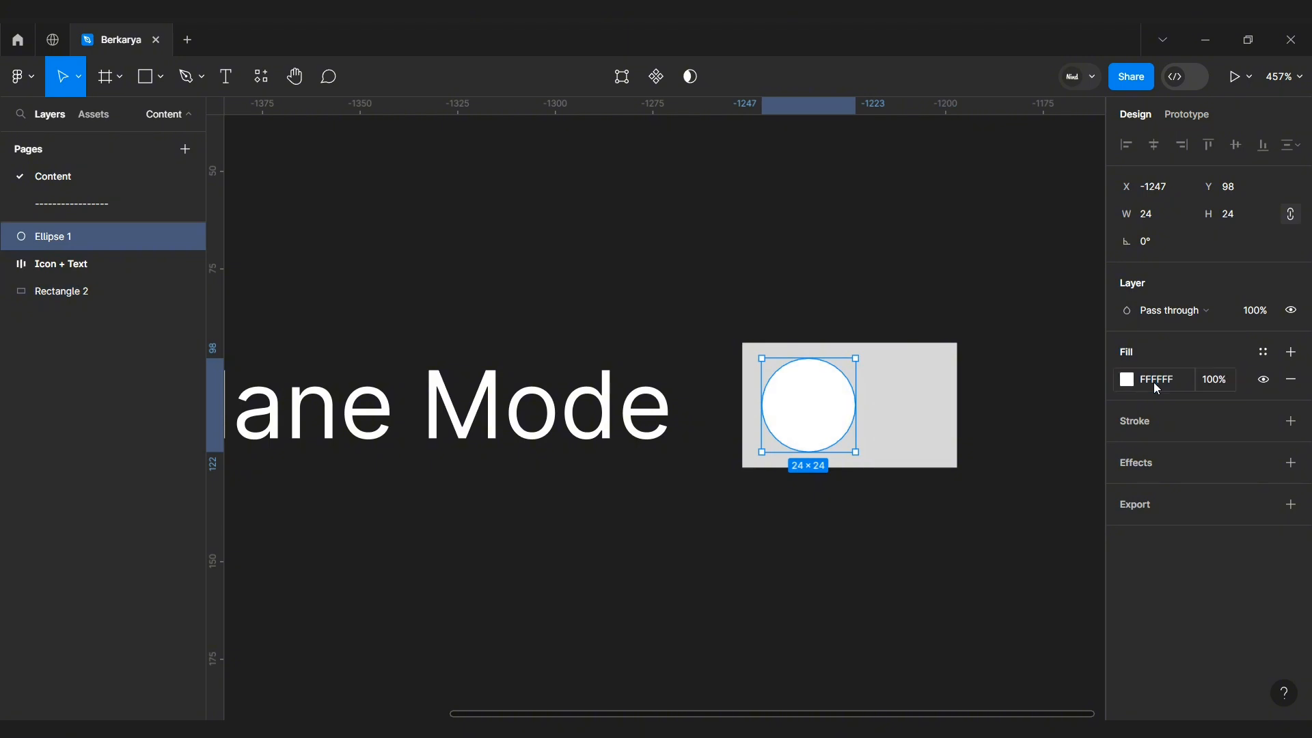
Step: Move the rectangle's left edge in slightly and nudge the circle one step right
click(936, 409)
drag(743, 400, 751, 401)
click(797, 428)
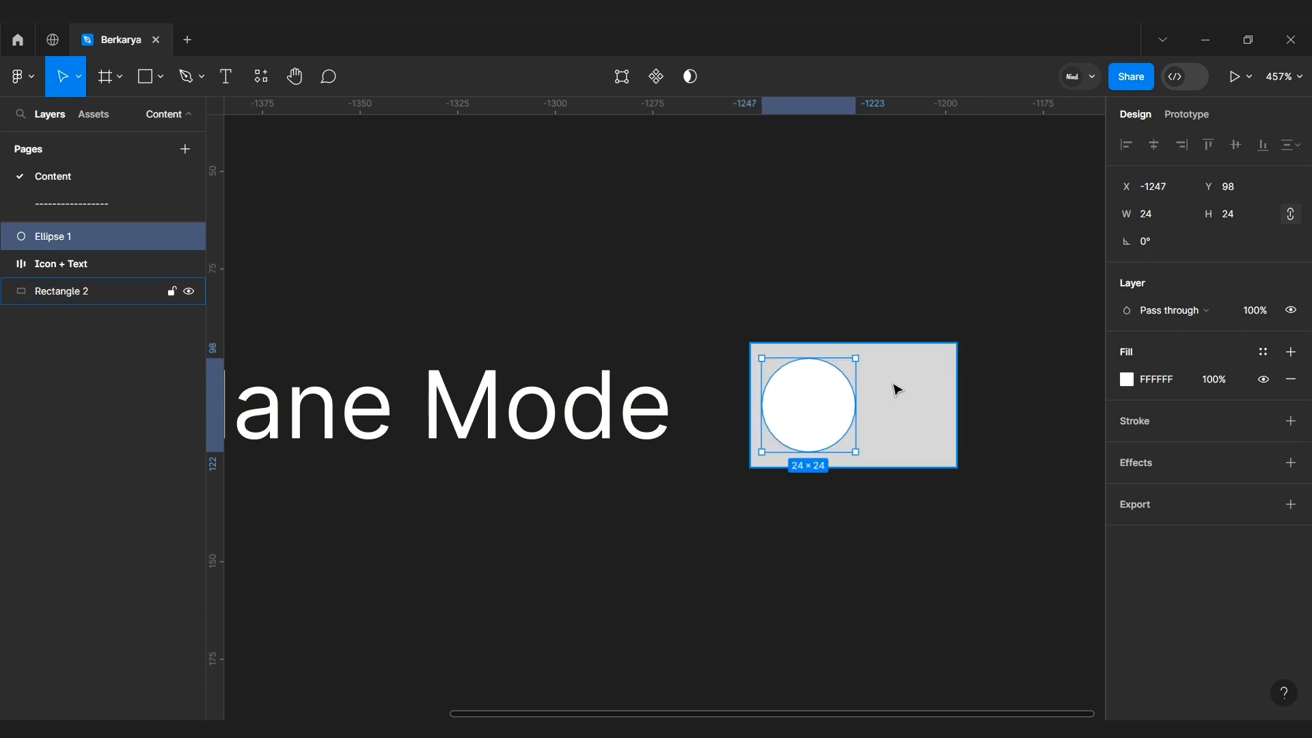
key(Right)
Step: Set the rectangle's width to 60 and its corner radius to 24 to form the toggle track
scroll(963, 427, down, 3)
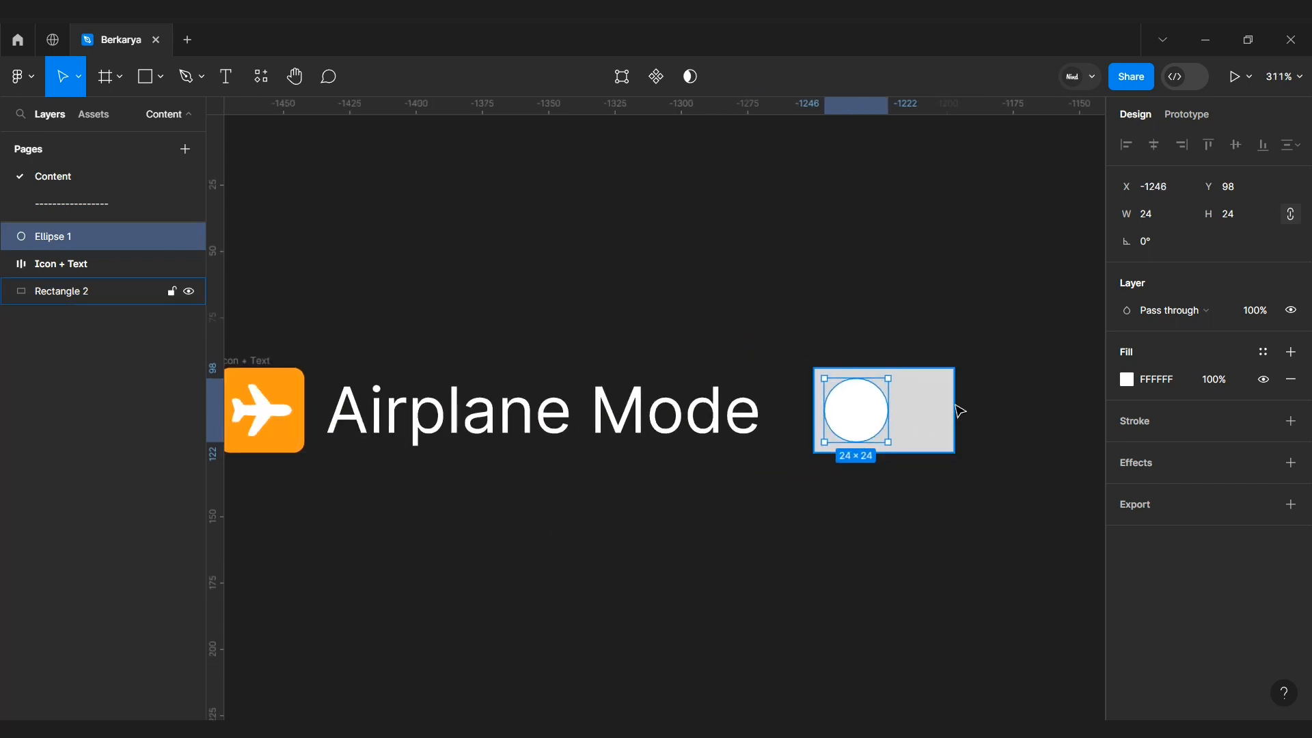
click(956, 407)
click(1160, 214)
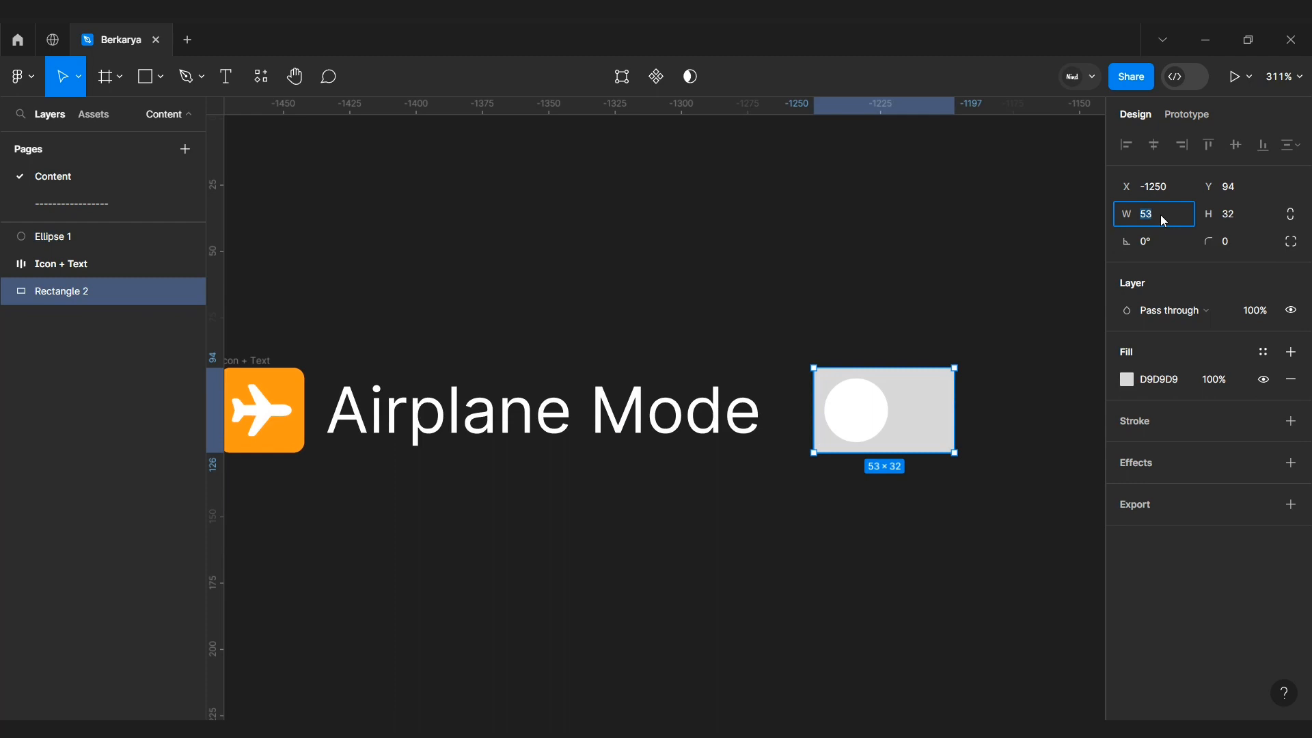
text(64)
key(Return)
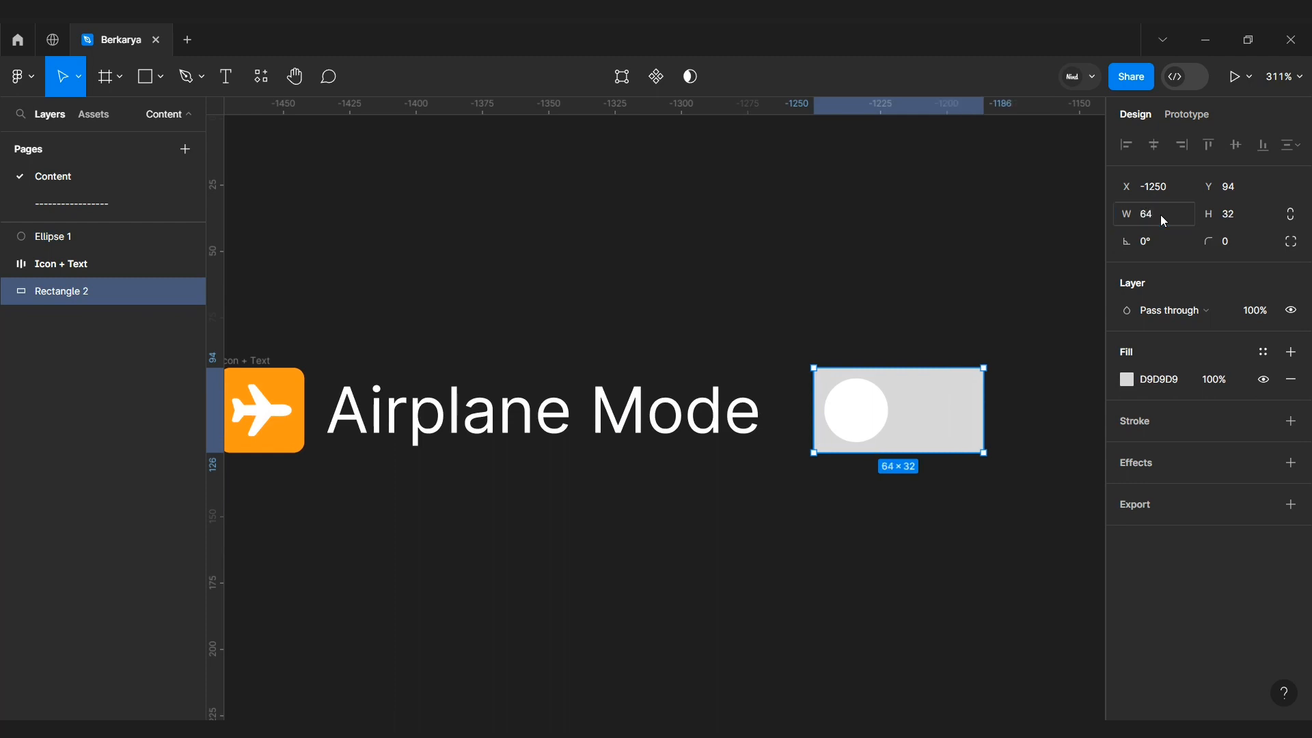
text(60)
key(Return)
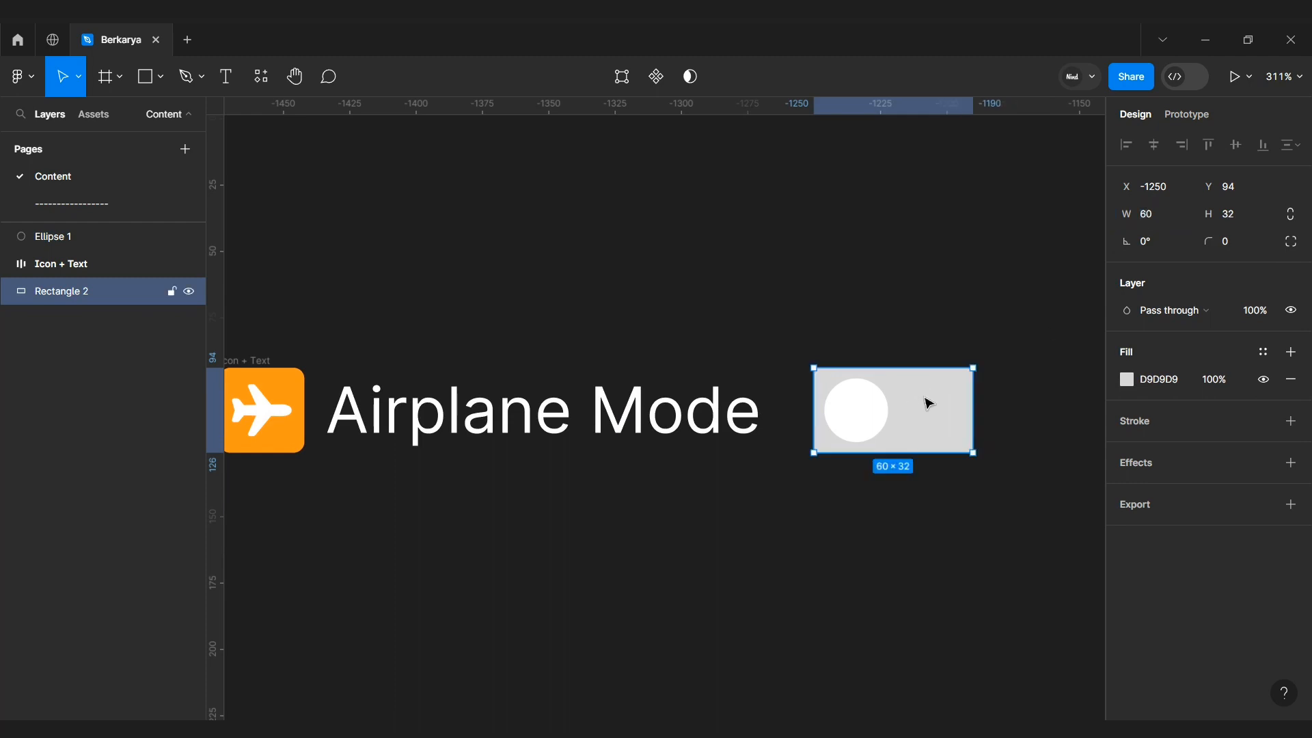
scroll(916, 403, up, 1)
click(1244, 235)
text(24)
key(Return)
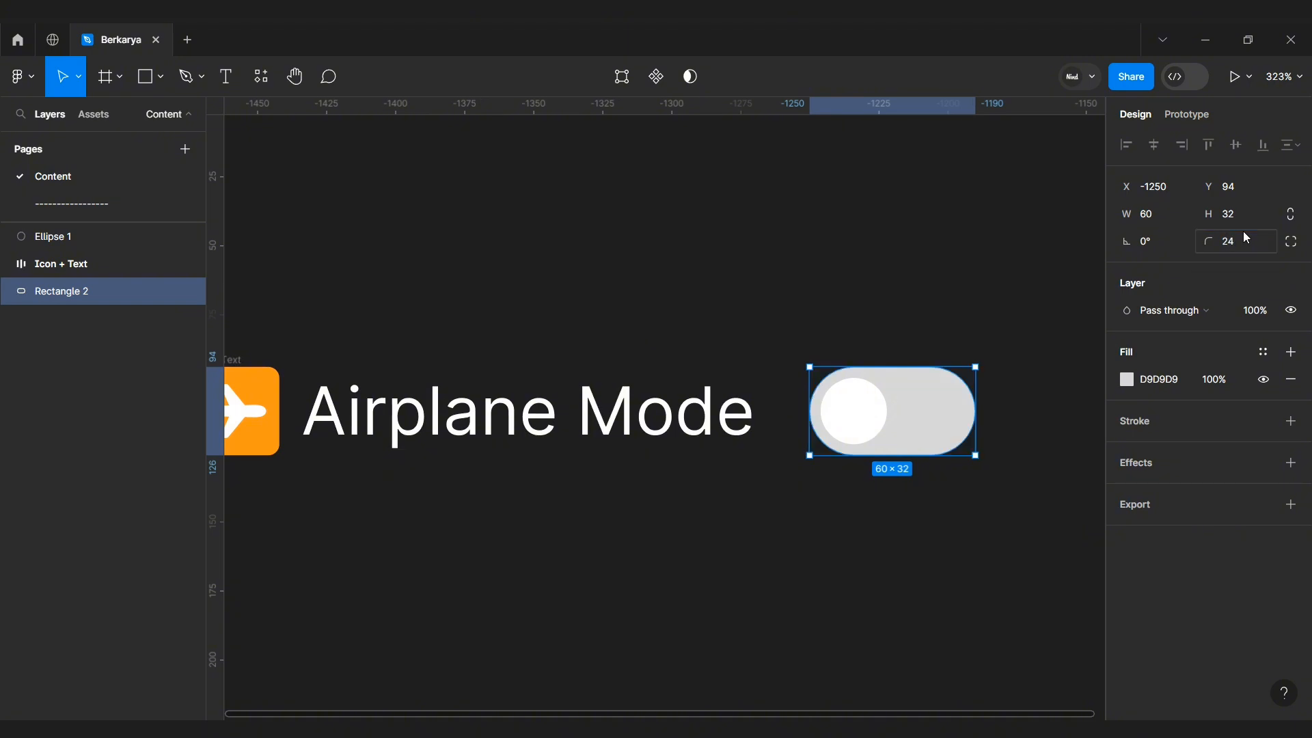
click(1018, 478)
scroll(1012, 496, down, 3)
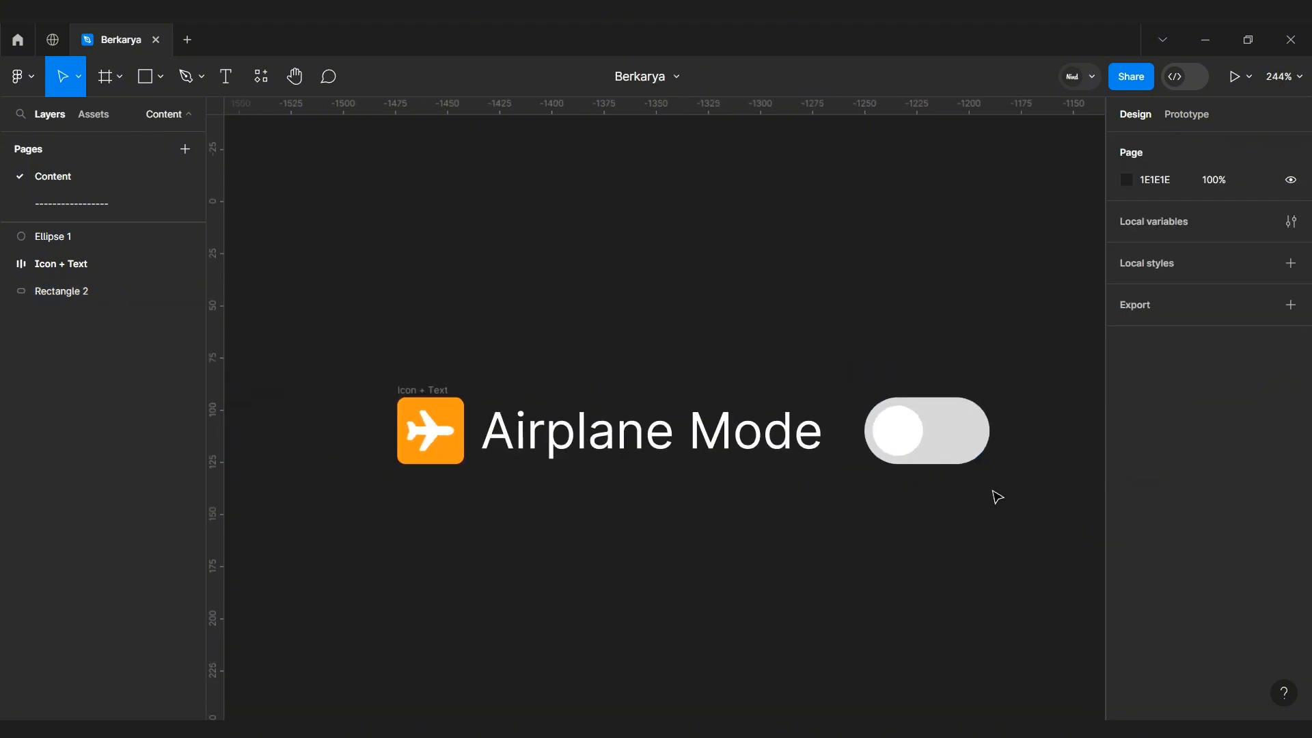
Step: Add a drop shadow to the circle with X offset 2 and Y offset 2
click(909, 432)
scroll(956, 432, up, 4)
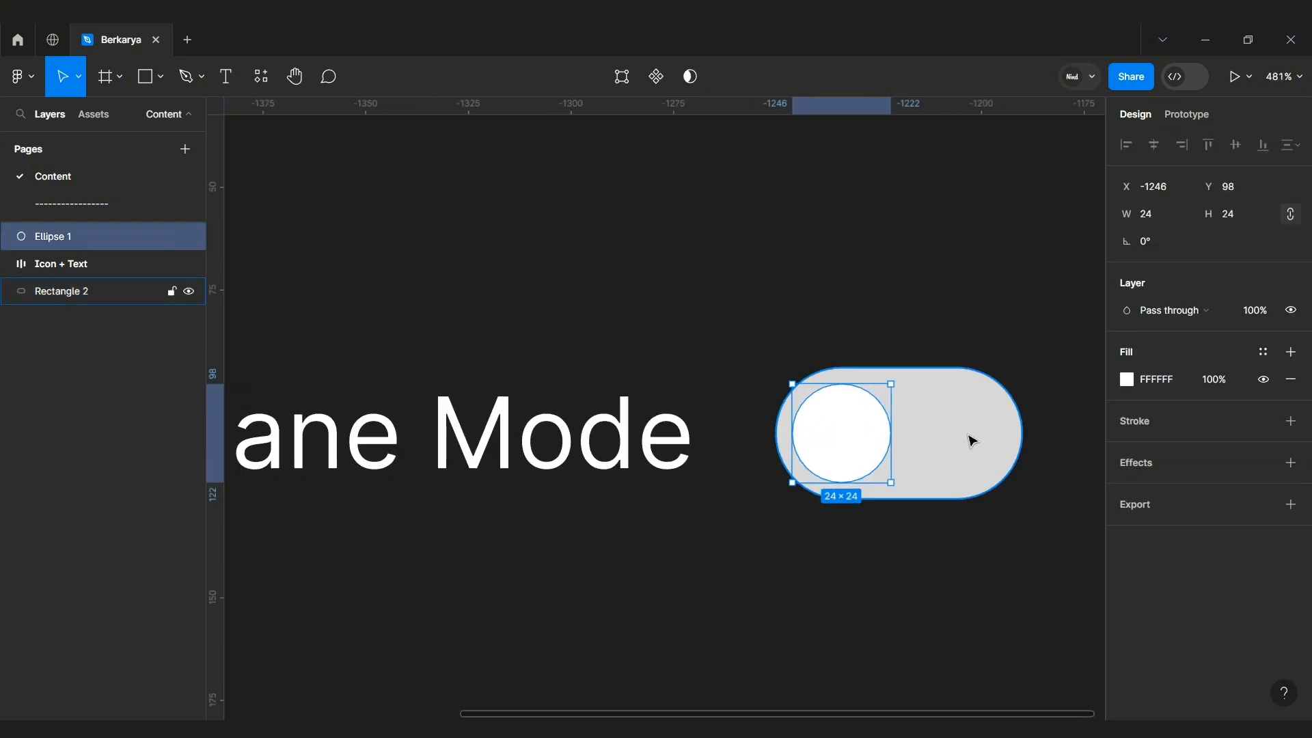
click(1291, 463)
click(1136, 492)
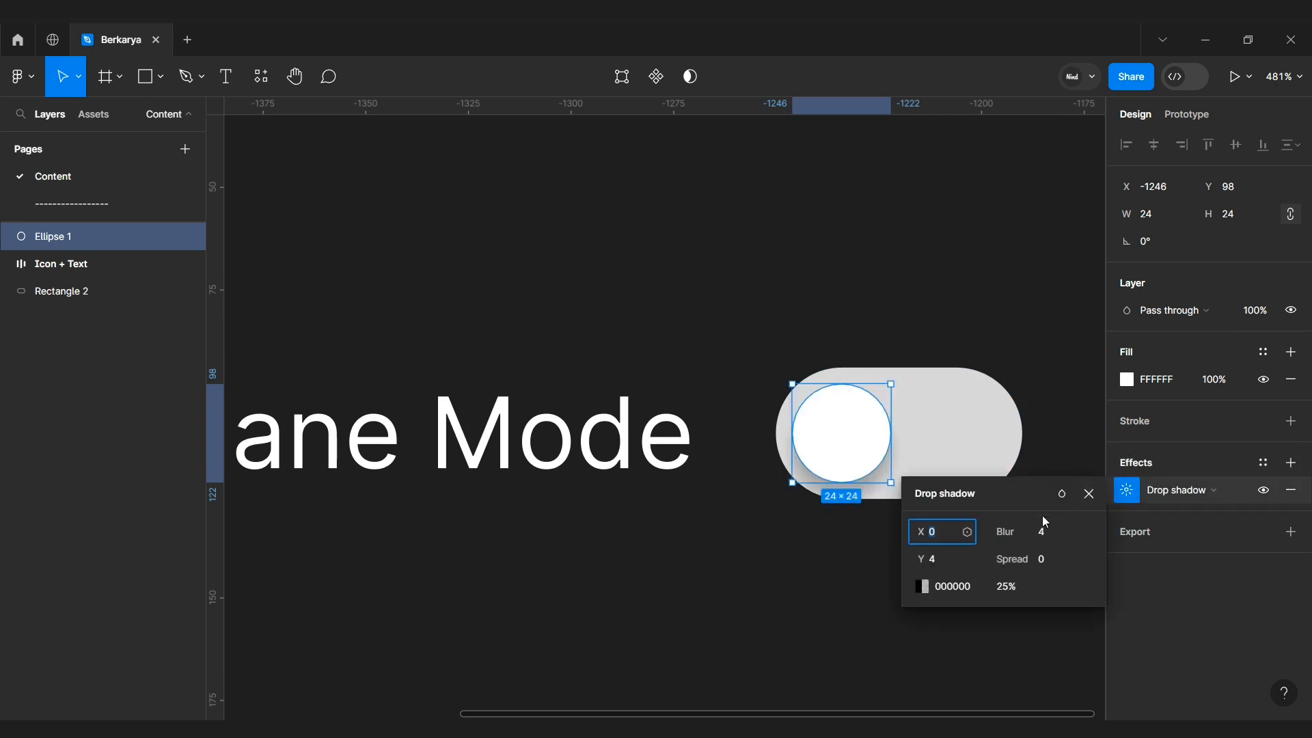
click(938, 533)
text(2)
click(941, 561)
key(BackSpace)
text(2)
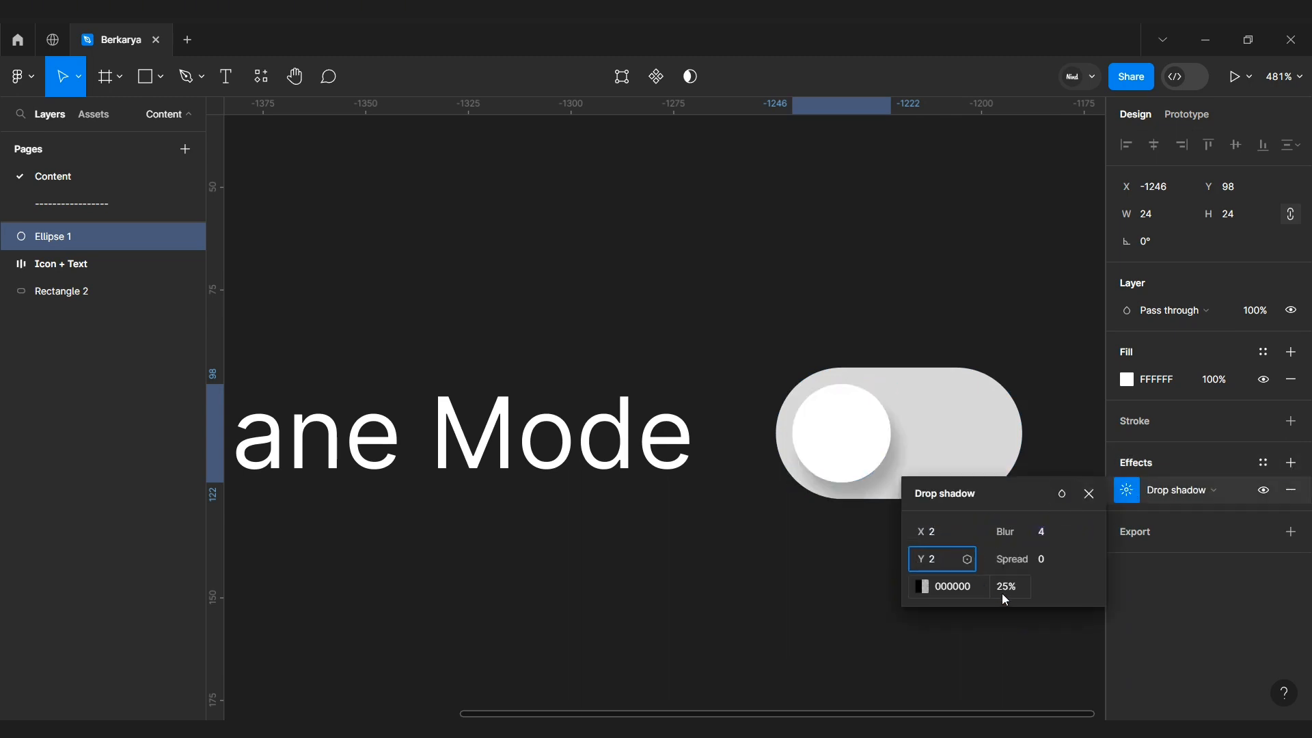
click(1012, 587)
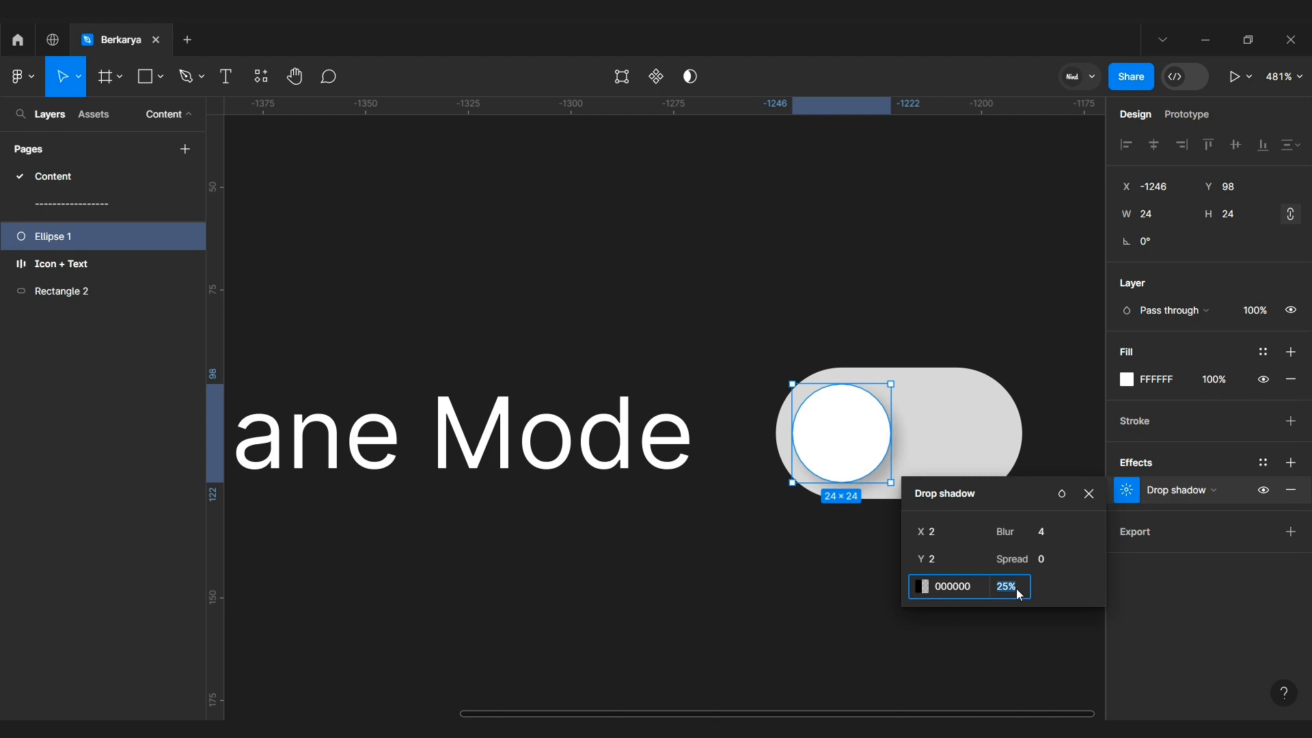
key(Return)
key(Escape)
key(Escape)
Step: Group the circle and rectangle and rename the group "toggle"
scroll(964, 555, down, 5)
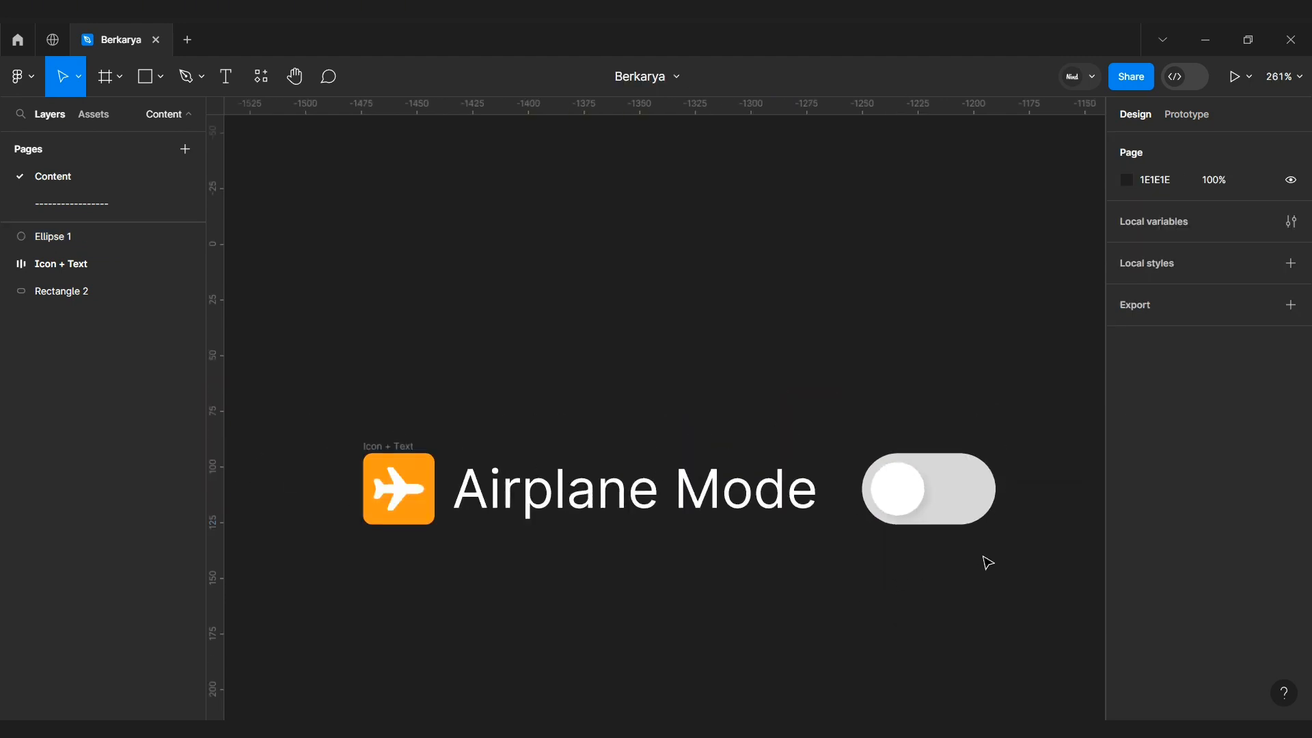
scroll(993, 427, down, 1)
drag(1030, 429, 858, 558)
key(ctrl+g)
key(ctrl+r)
text(to)
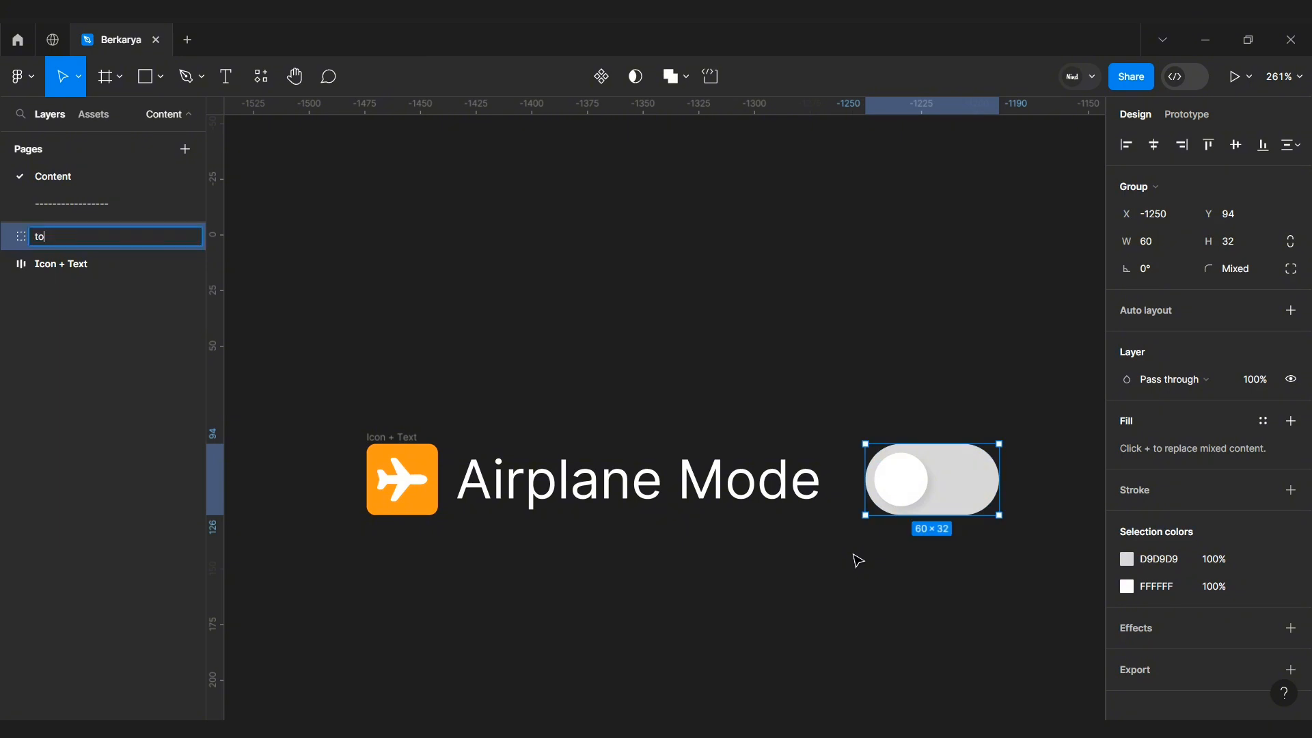
text(ggle)
key(Return)
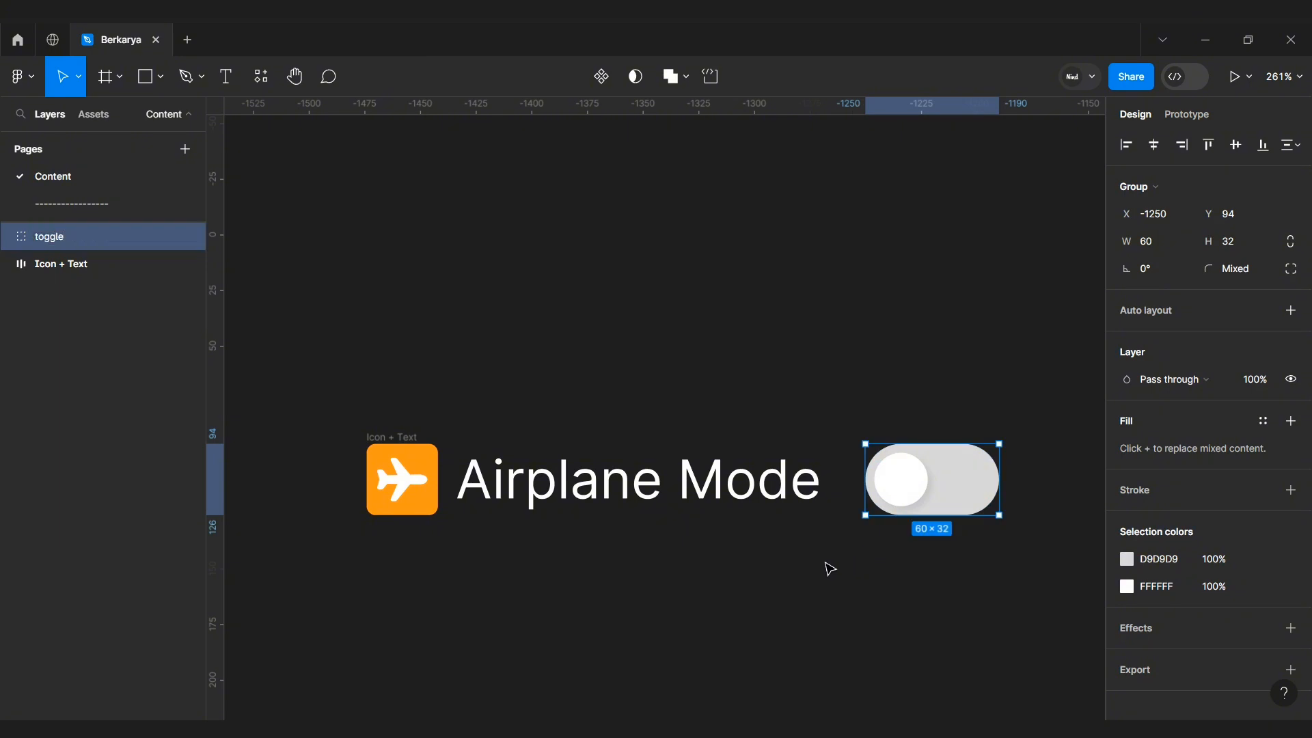
Step: Select the Icon + Text frame together with the toggle and add auto layout
click(829, 568)
click(406, 436)
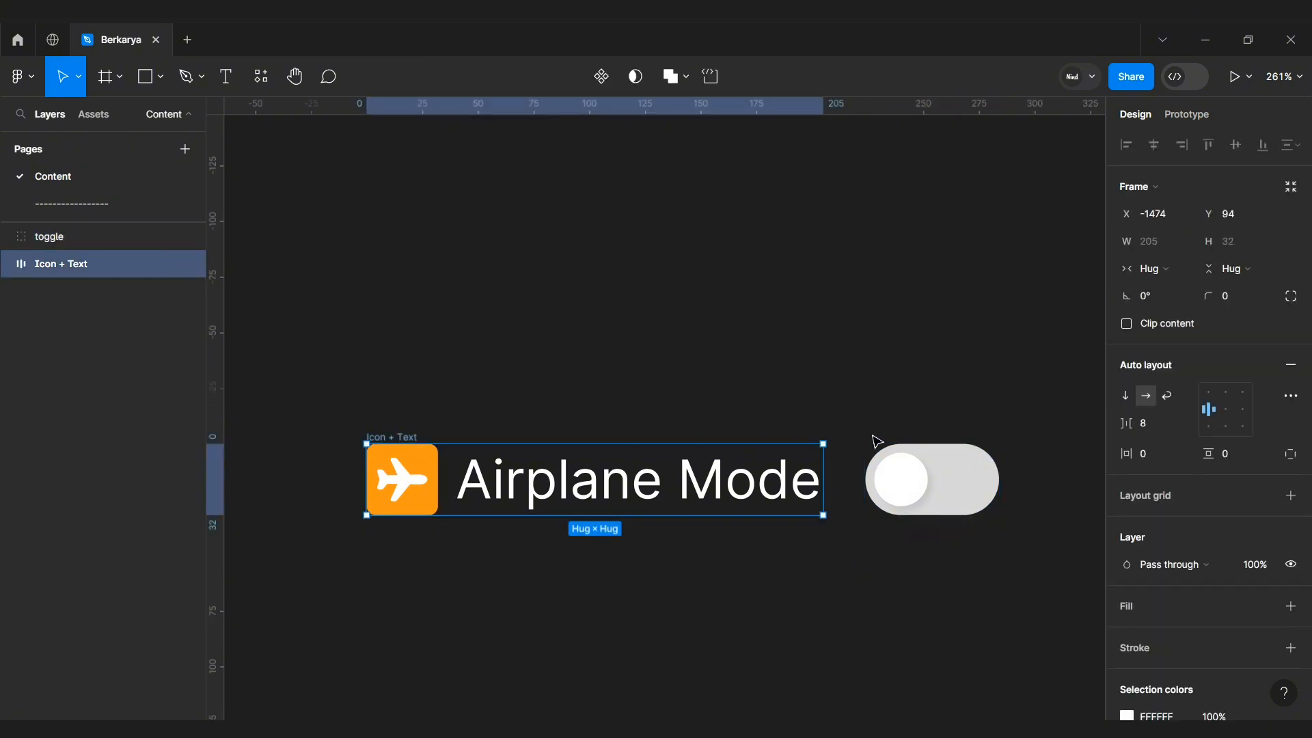
shift+click(915, 454)
key(shift+a)
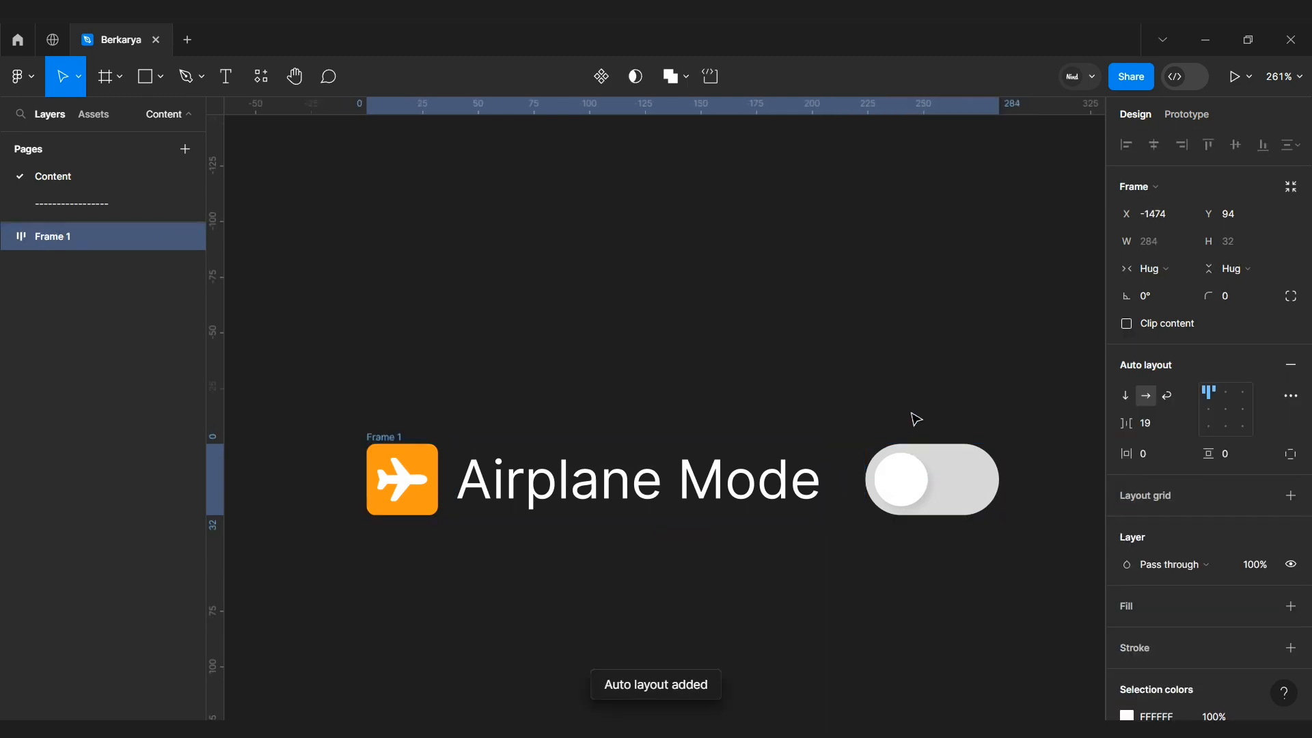
Step: Rename the new auto layout frame as "list 1"
double_click(384, 437)
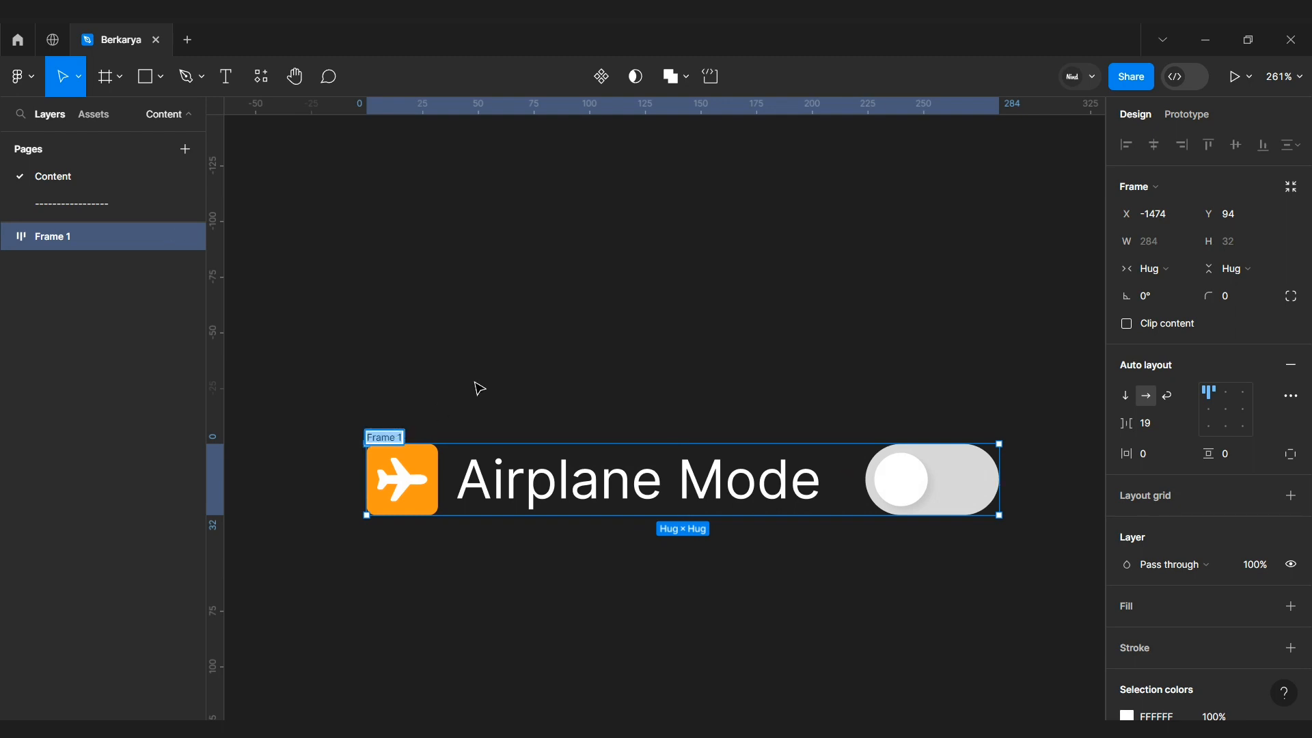
text(list)
key(Return)
click(475, 383)
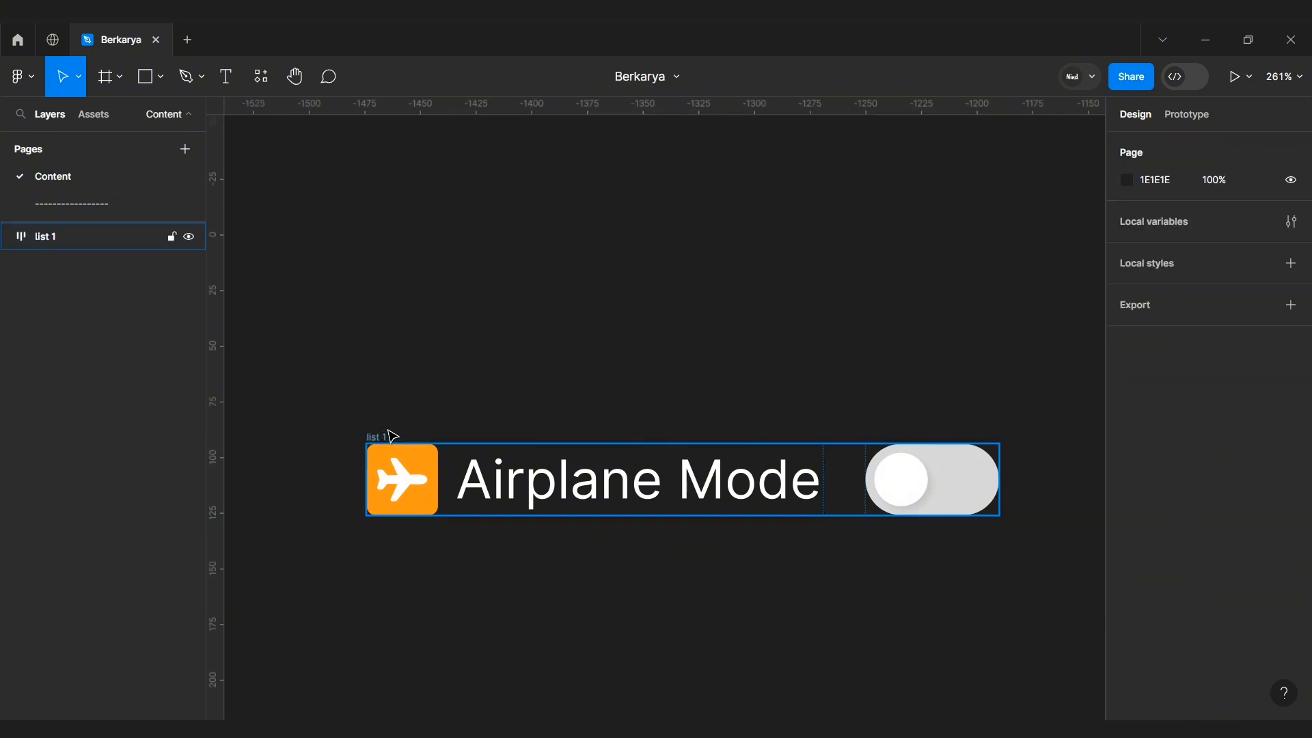
Step: Set the list 1 frame's horizontal and vertical padding to 8
click(384, 435)
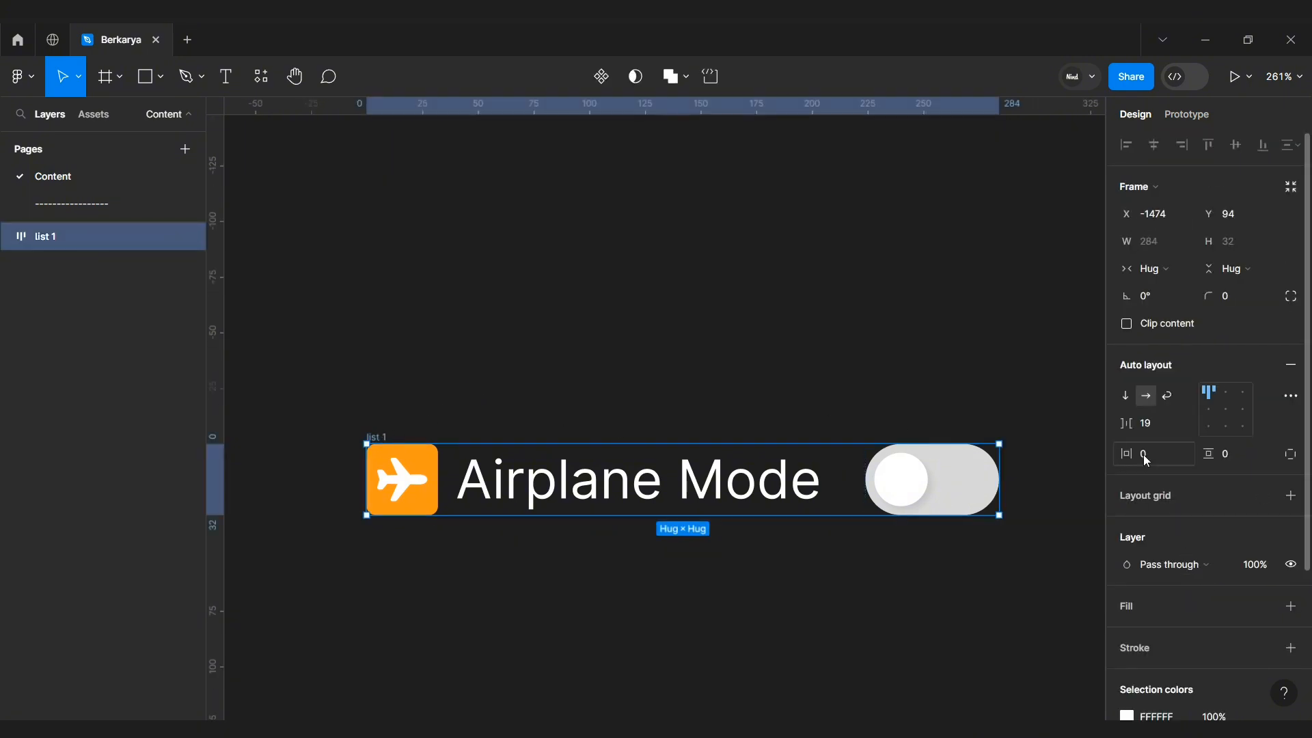
text(8)
key(Return)
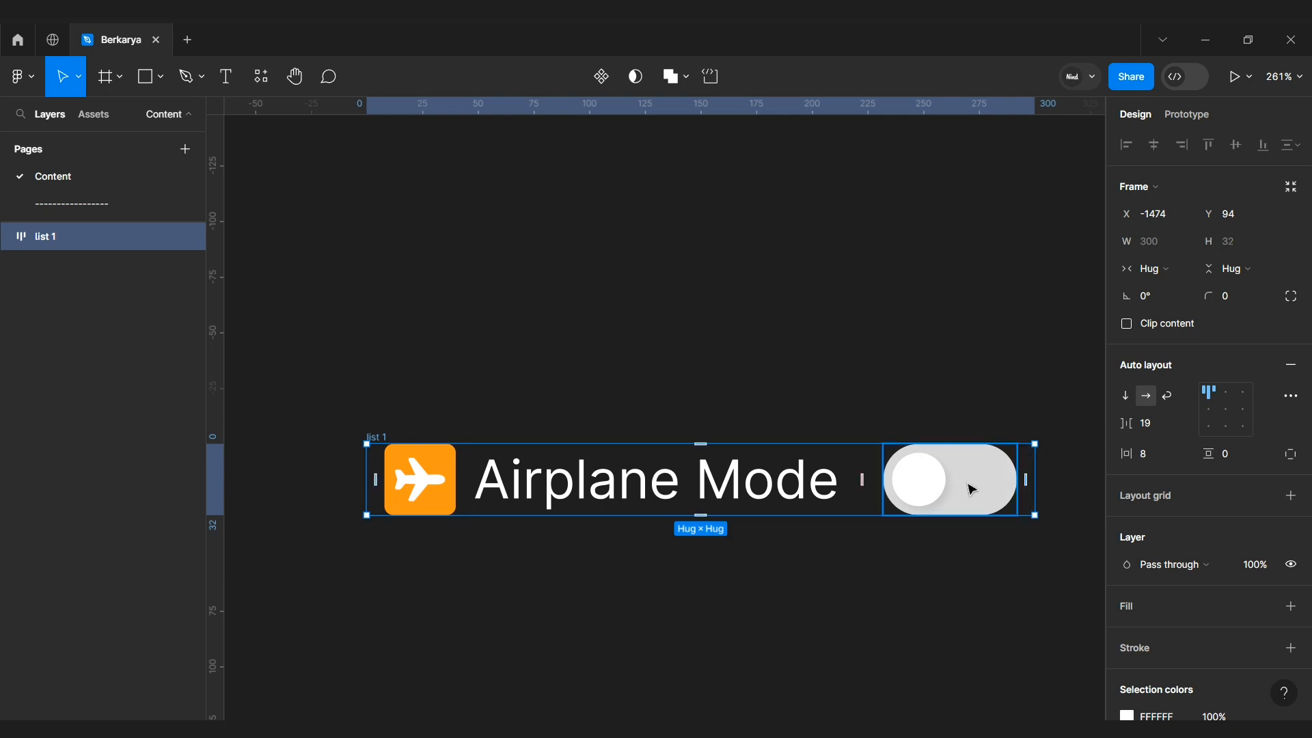
click(1233, 454)
text(8)
key(Return)
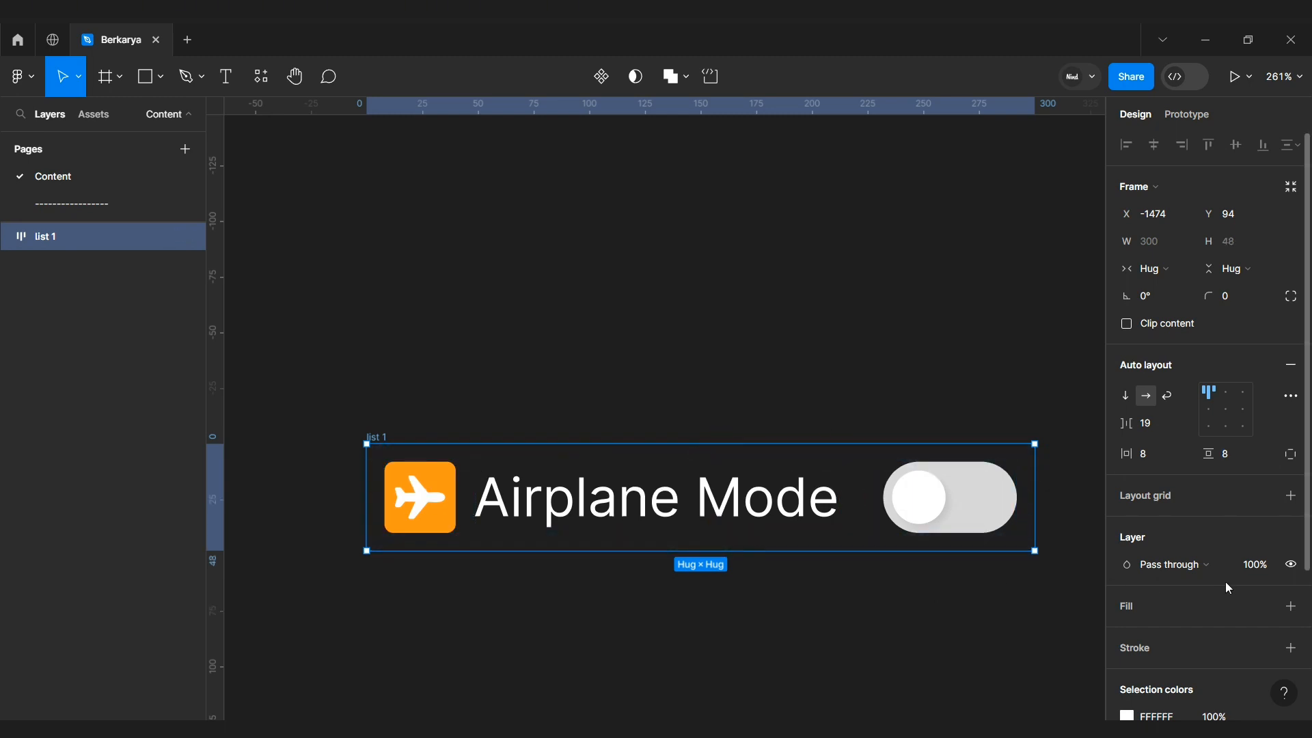
Step: Add a white fill to the list 1 frame and set the Airplane Mode text color to 000000
scroll(1230, 581, down, 2)
click(1290, 520)
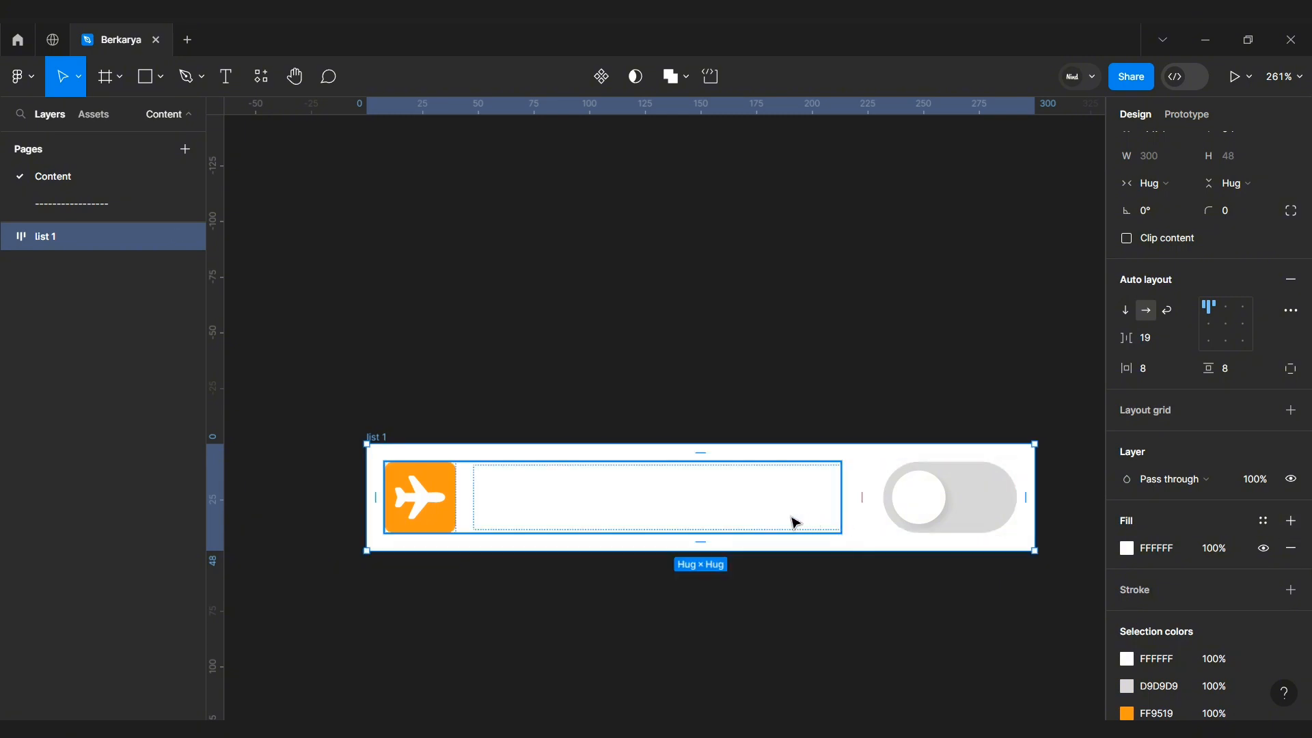
ctrl+click(753, 519)
click(1155, 533)
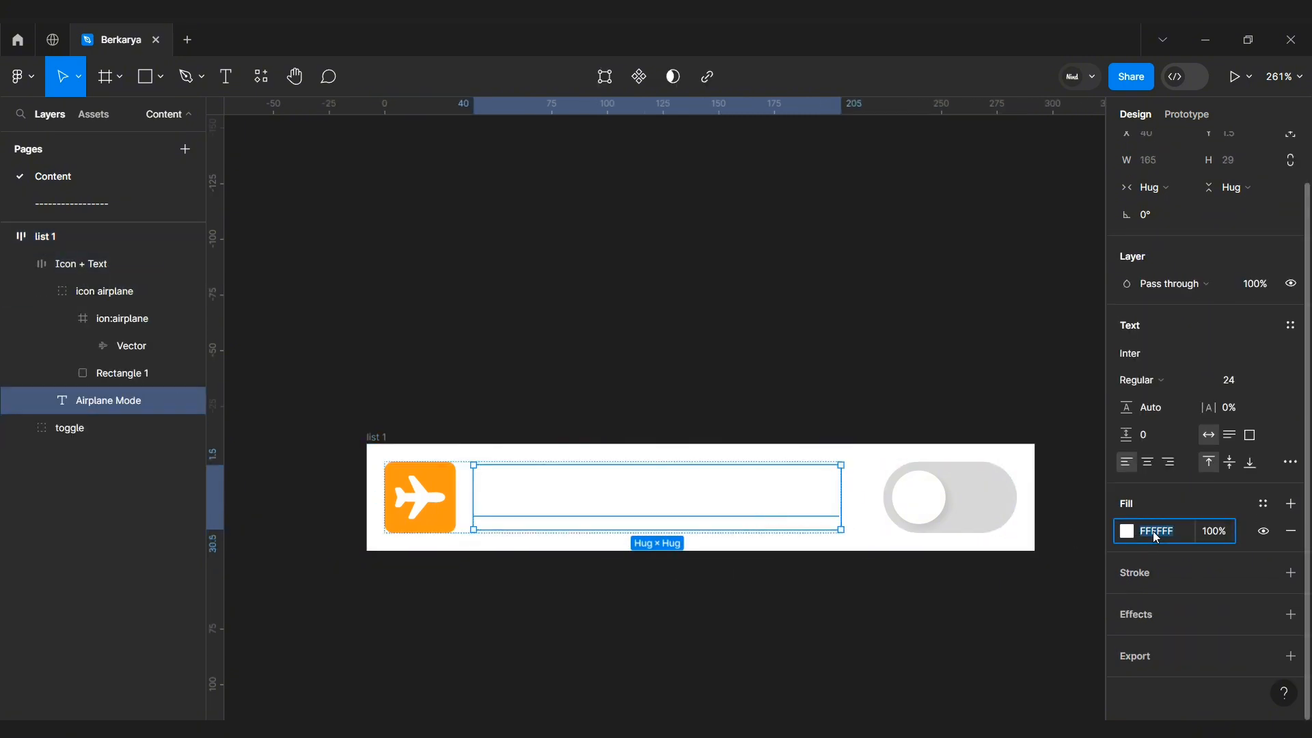
text(000000)
key(Return)
click(1011, 588)
scroll(957, 587, down, 2)
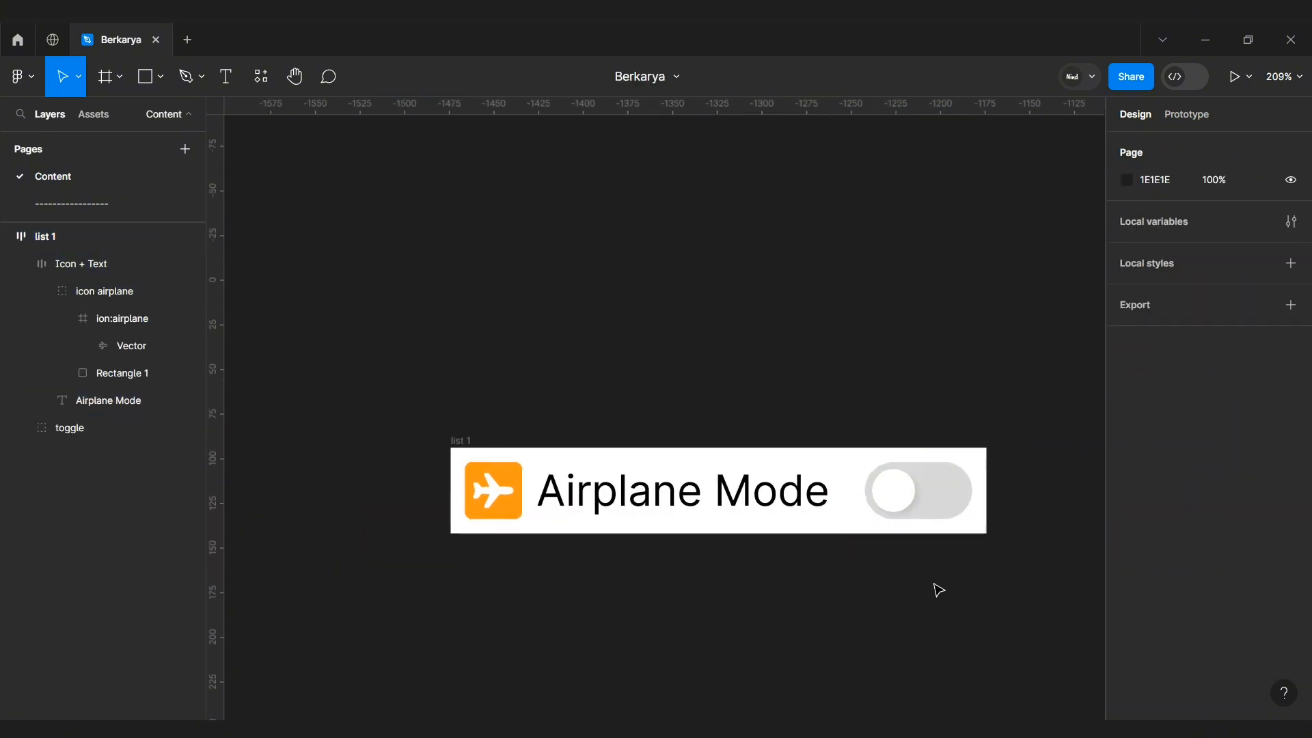
Step: Try widening the list 1 frame by its edge and undo the resize
click(427, 436)
scroll(435, 417, down, 1)
drag(971, 437, 1064, 437)
key(ctrl+z)
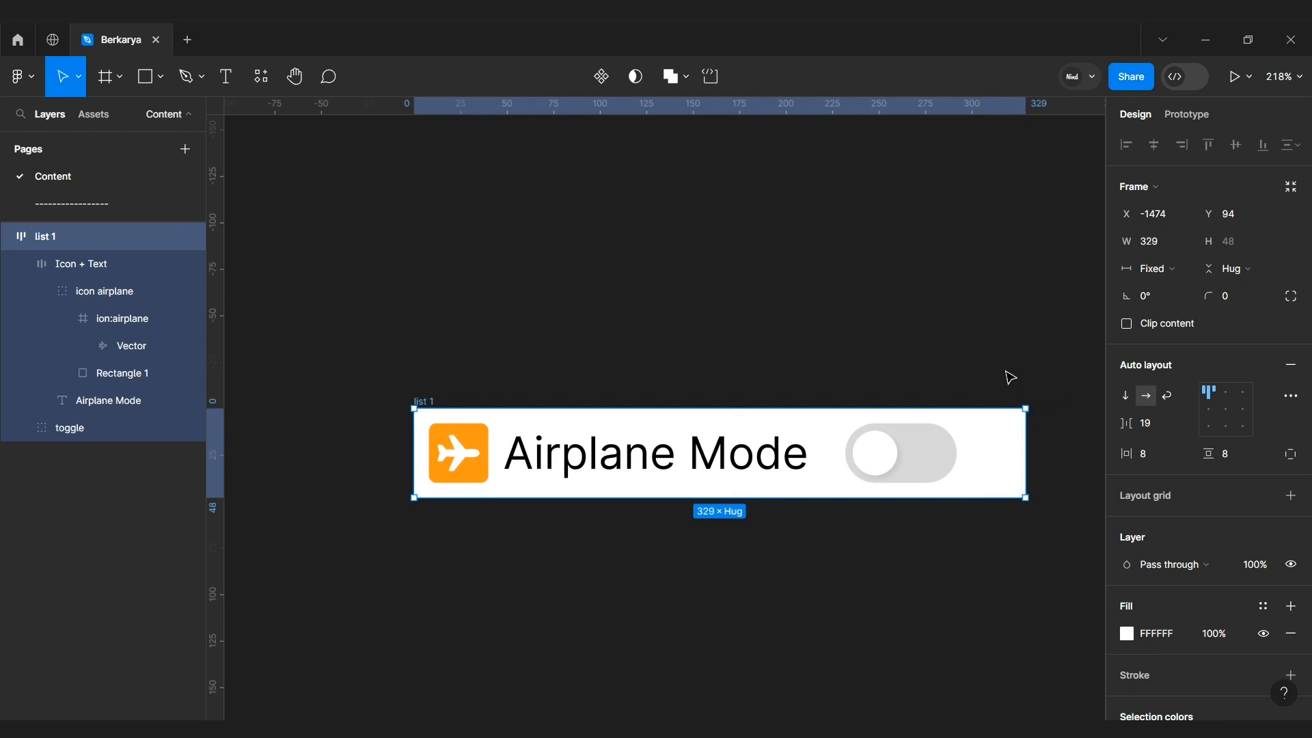
Step: Set the list 1 frame's item spacing to Auto and widen the frame to 356
click(1187, 427)
click(1172, 440)
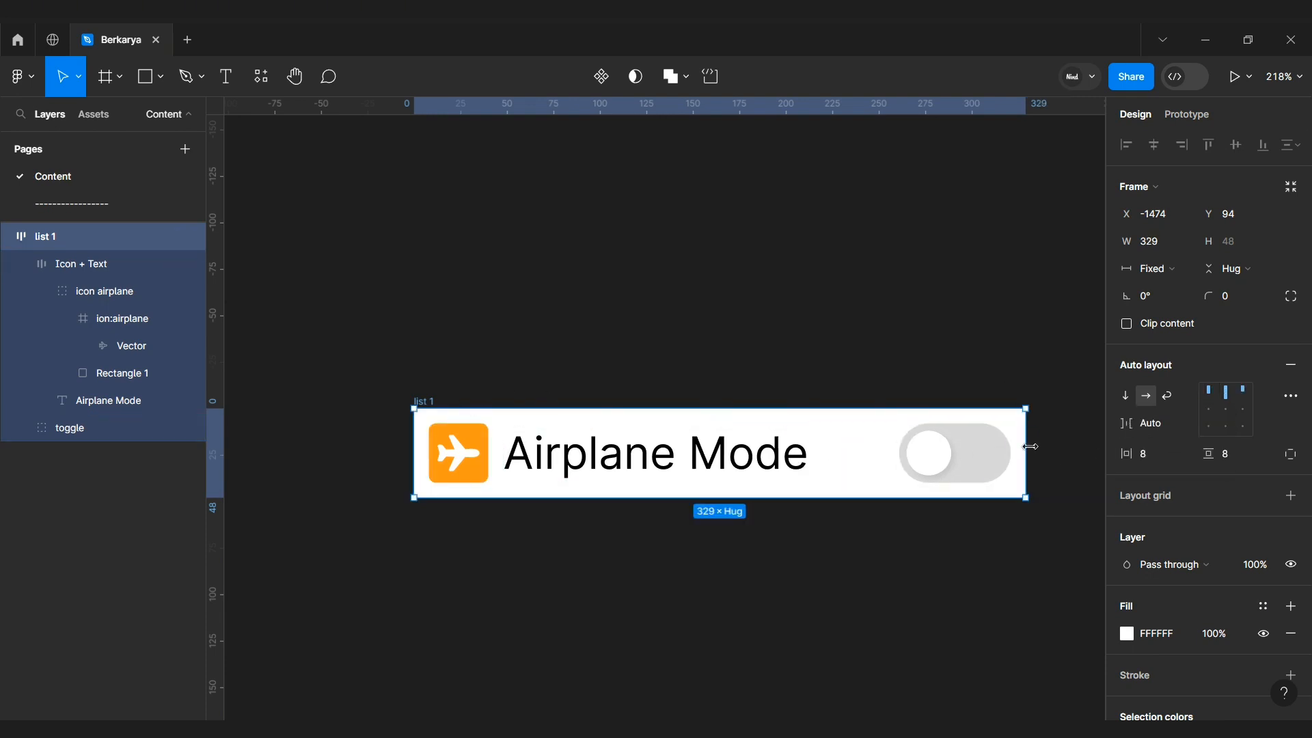
drag(1031, 446, 1081, 446)
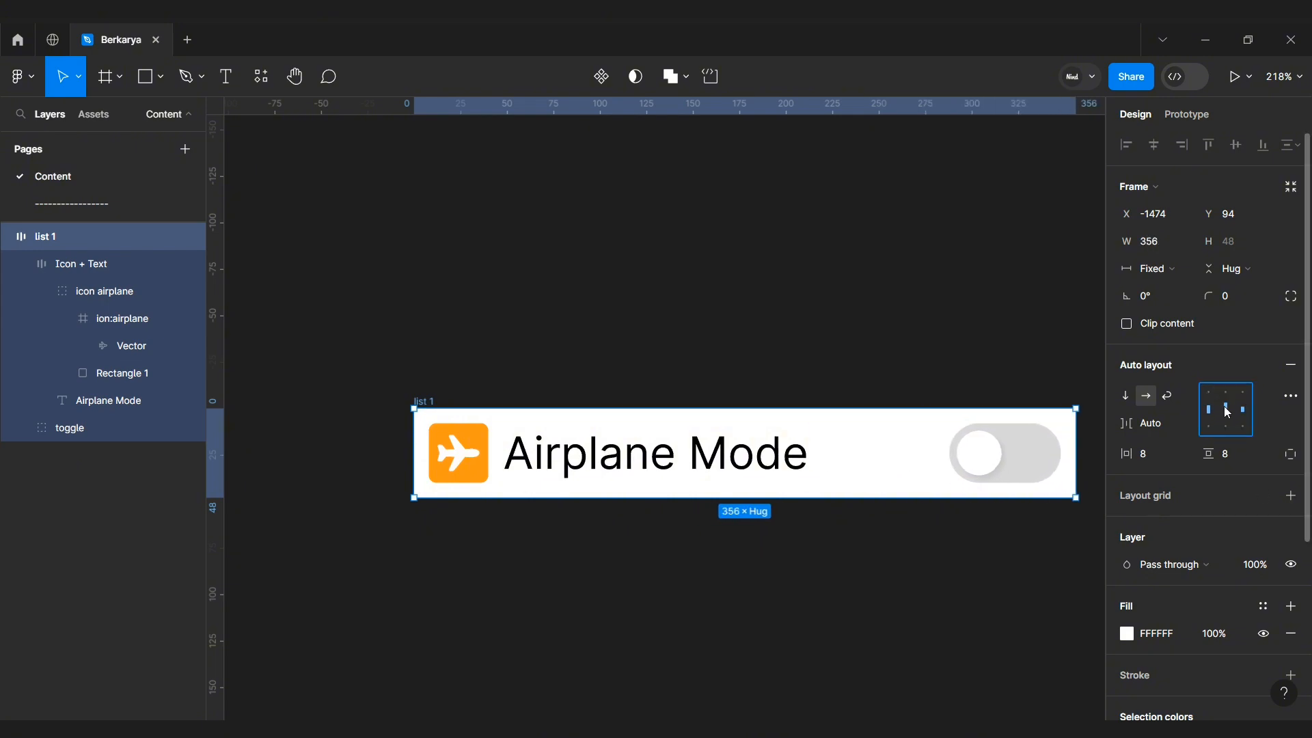
click(893, 556)
scroll(893, 556, right, 1)
click(404, 409)
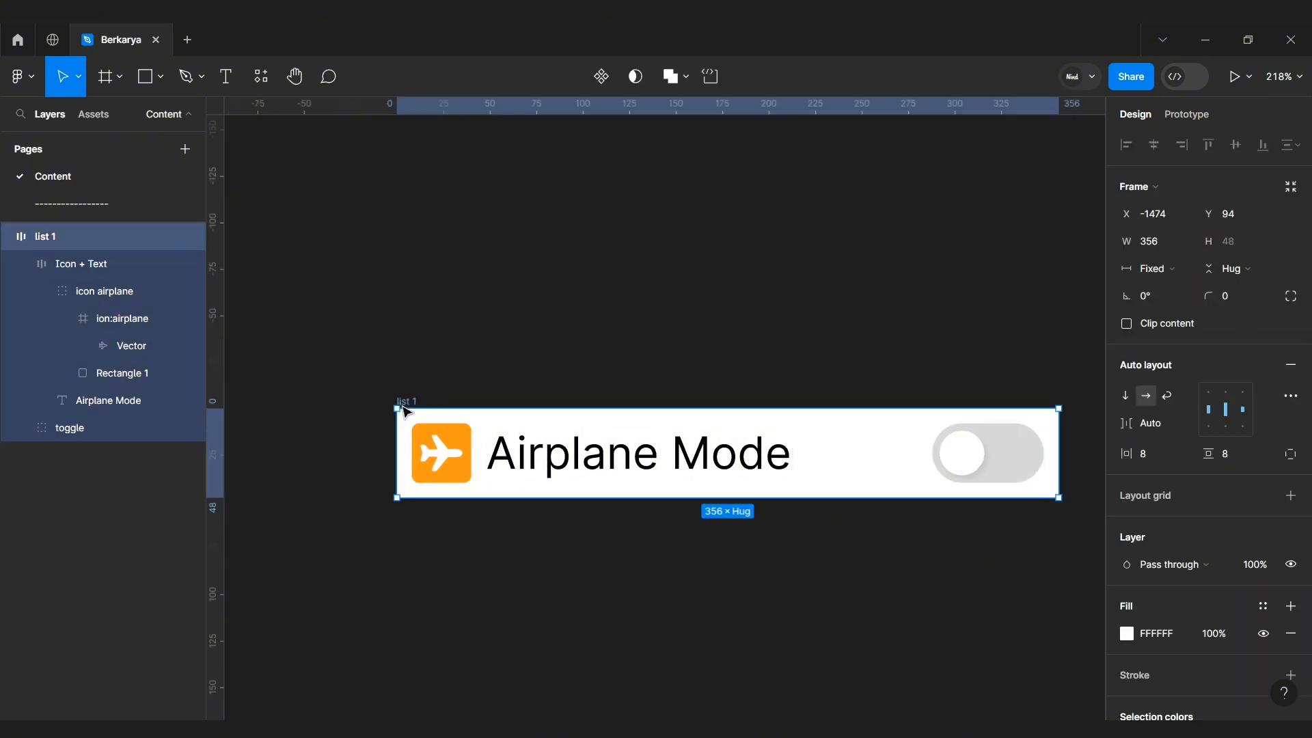
Step: Duplicate the list 1 frame directly below it as list 2
drag(404, 410, 377, 552)
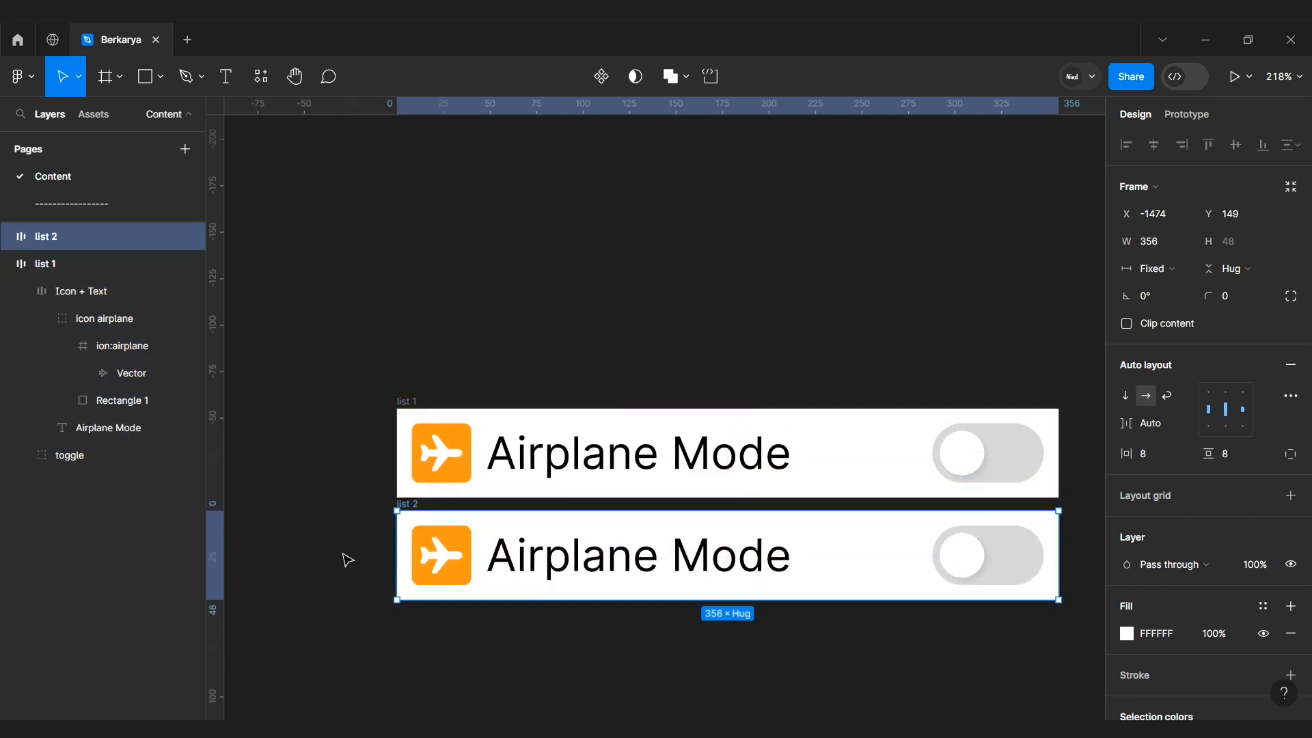
click(347, 559)
Step: Search the Iconify plugin for bluetooth and insert a bold bluetooth icon onto the canvas
click(260, 85)
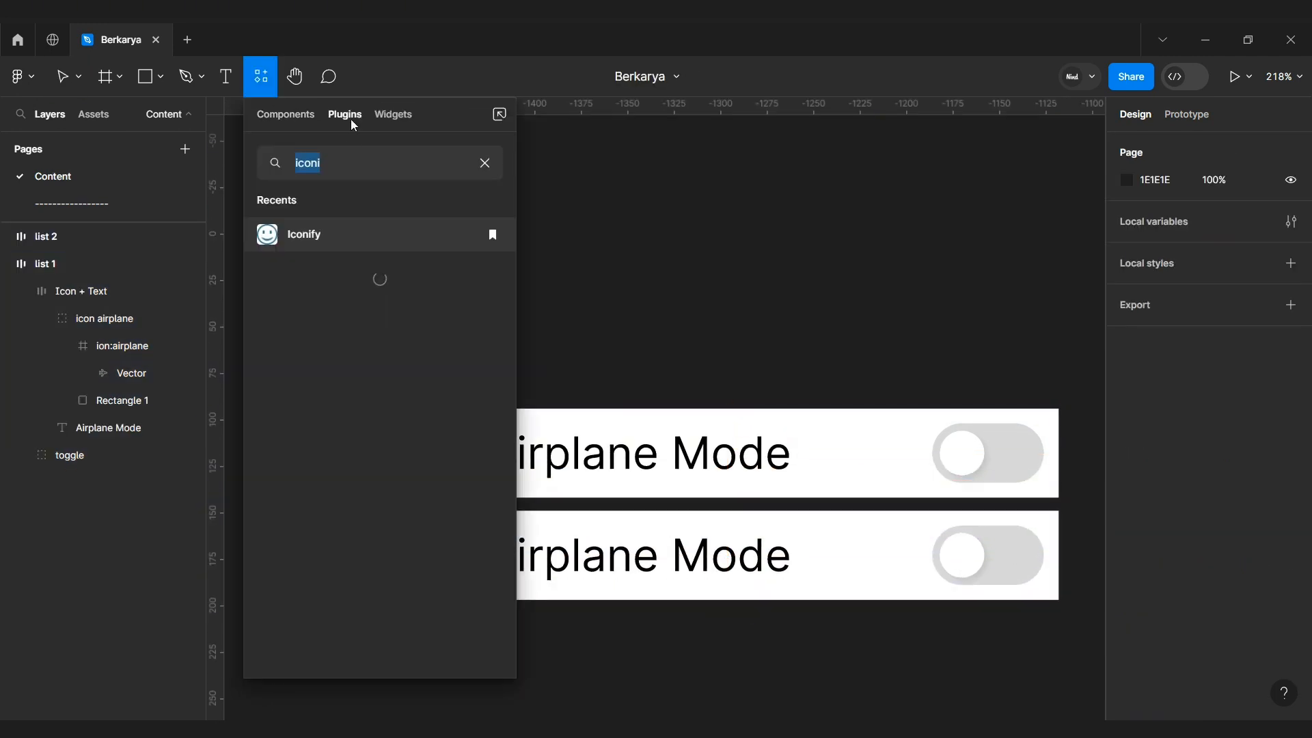
click(315, 220)
triple_click(748, 260)
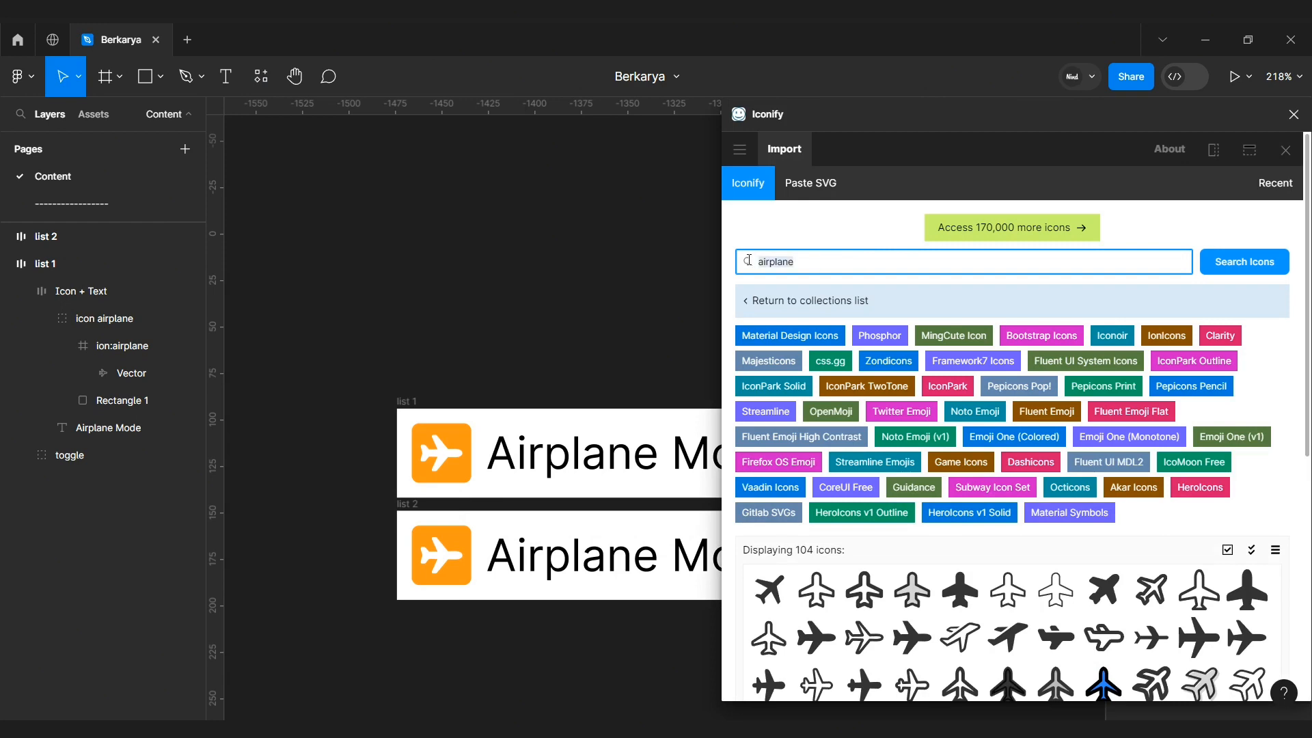
text(bluetooth)
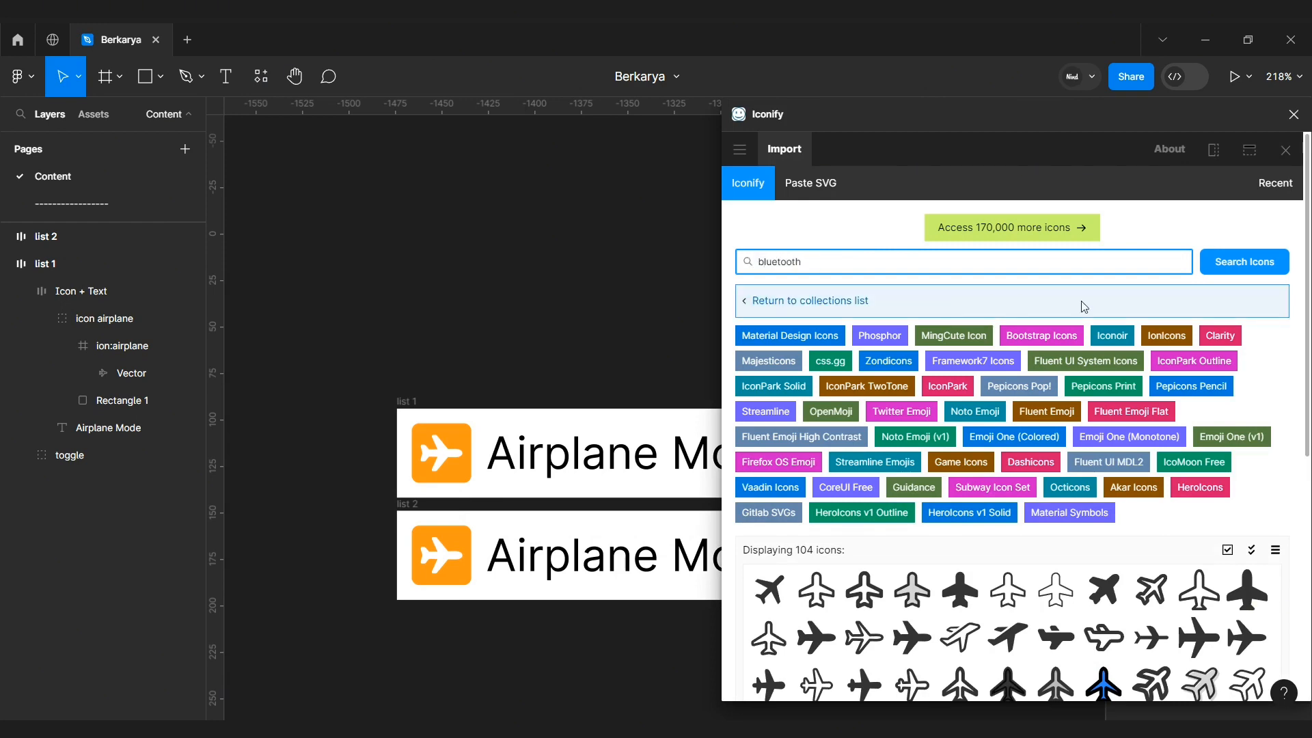
click(1224, 264)
scroll(929, 610, down, 1)
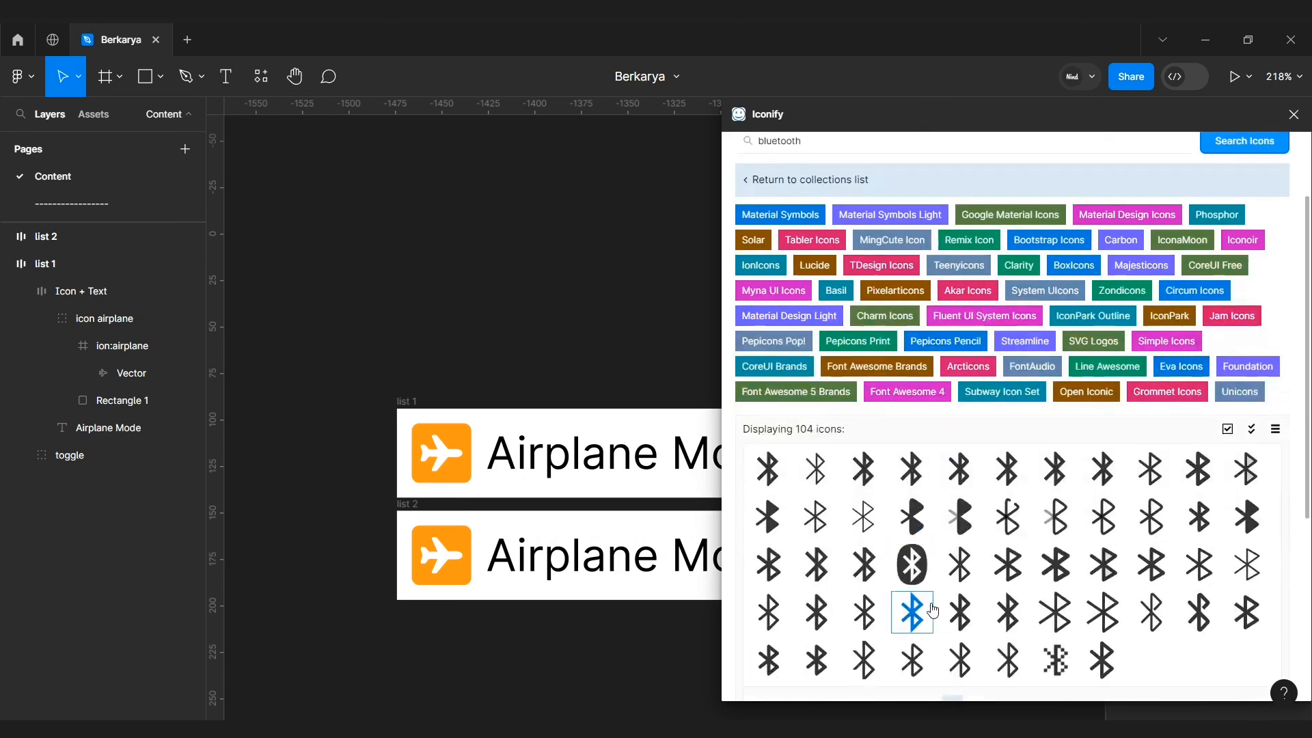
scroll(929, 601, down, 1)
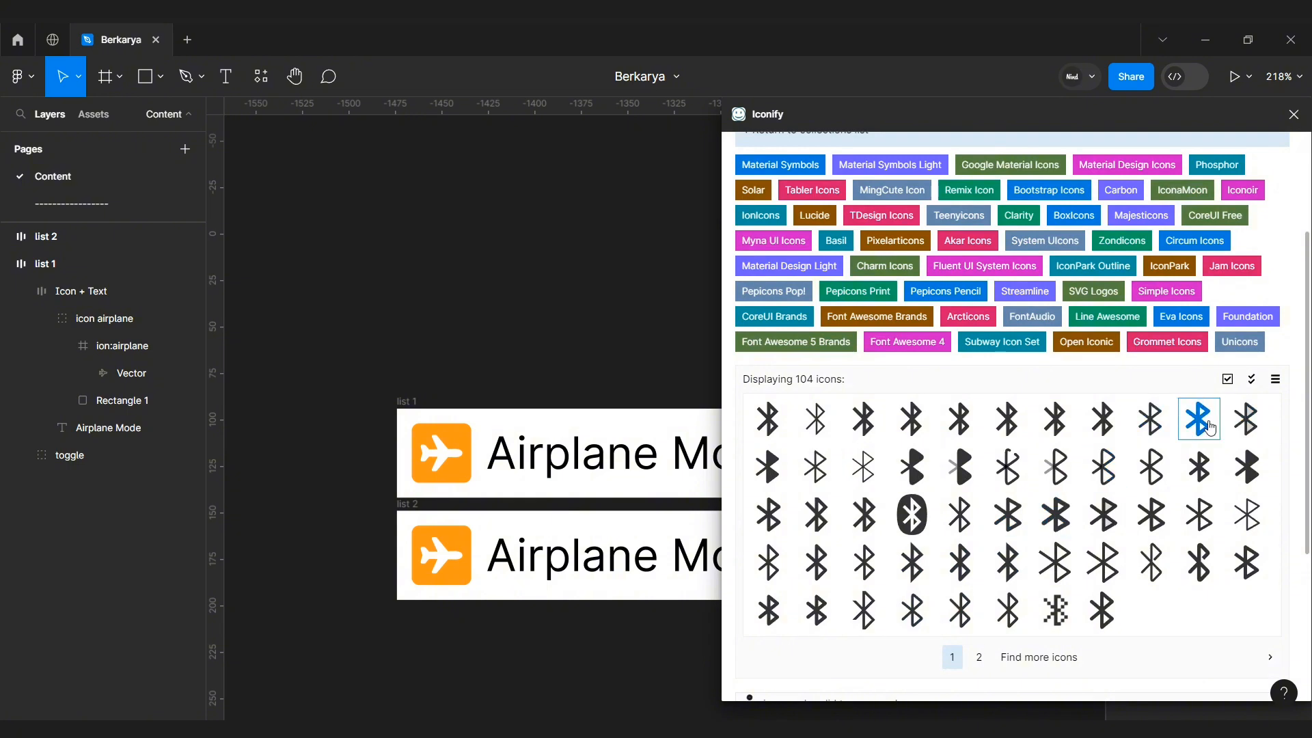
drag(1199, 419, 495, 305)
click(1292, 116)
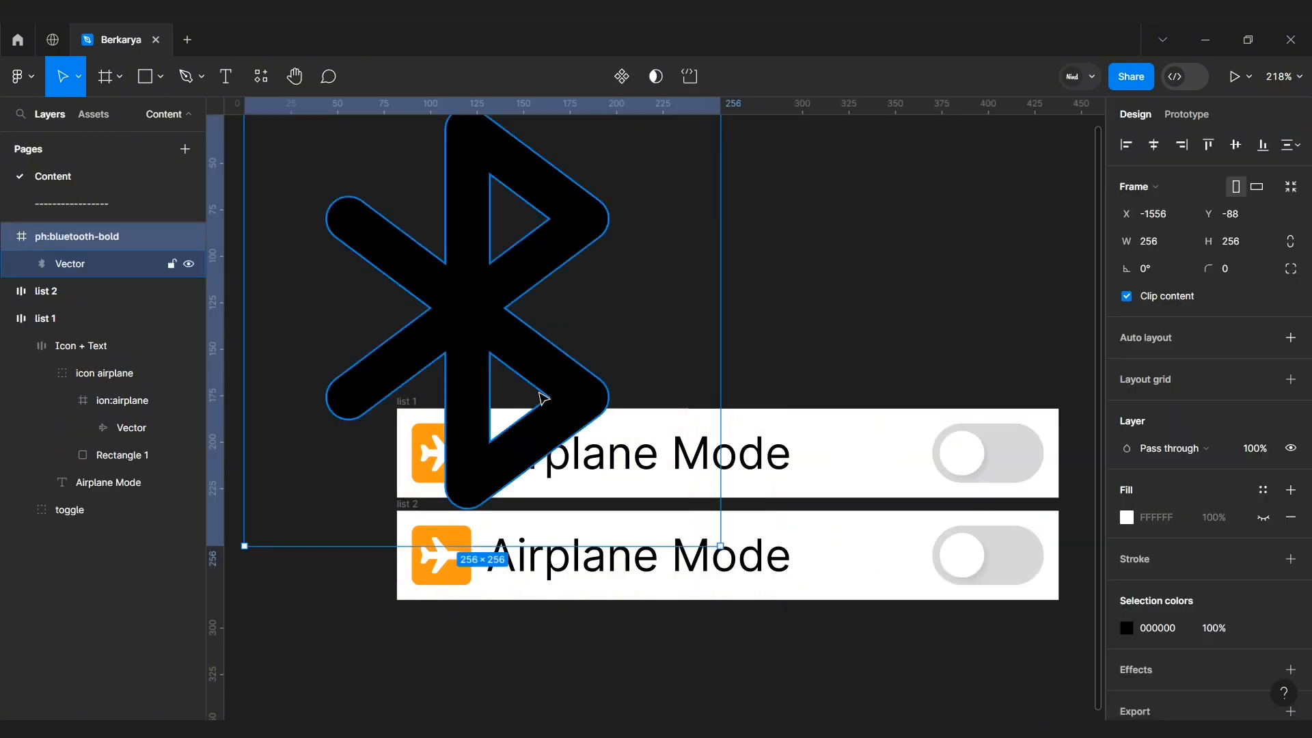
Step: Resize the bluetooth icon to 24 × 24 and cut it to the clipboard
click(1237, 241)
text(24)
key(Return)
scroll(753, 355, down, 1)
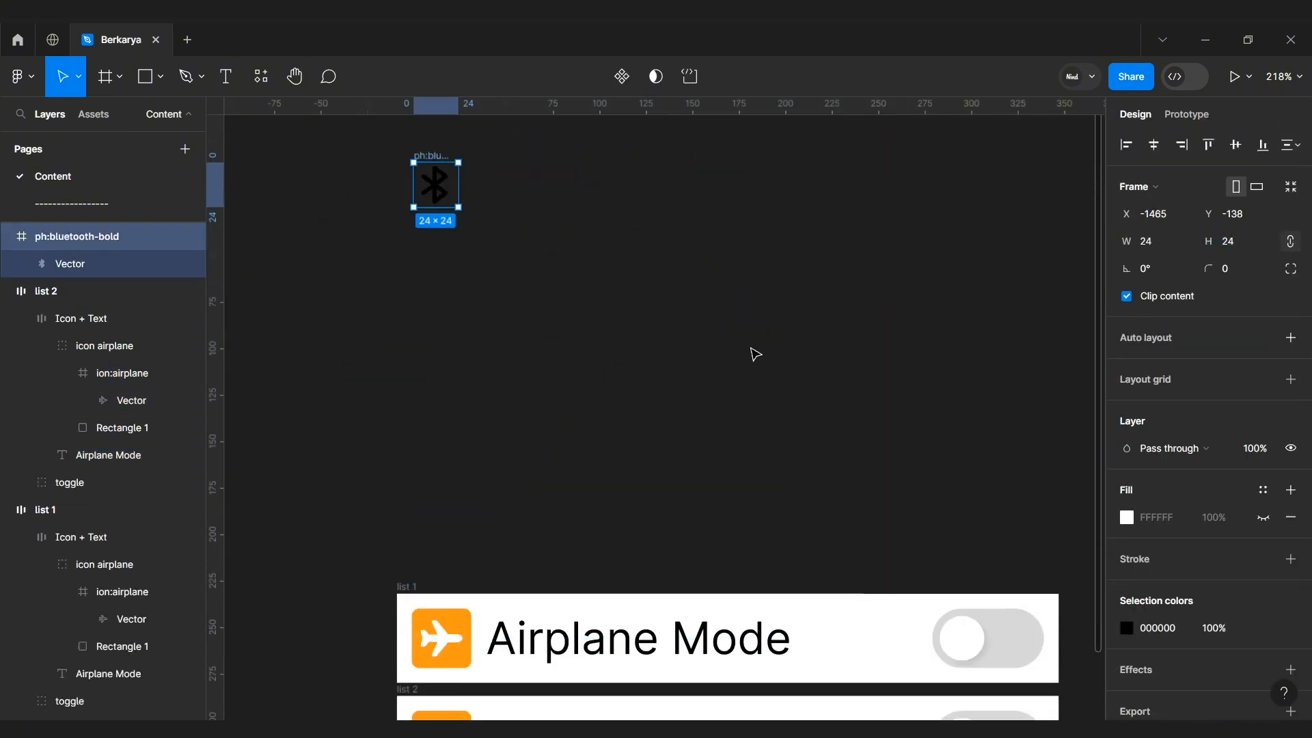
key(ctrl+x)
Step: Replace the airplane icon inside list 2's icon tile with the bluetooth icon using paste to replace
scroll(748, 355, down, 3)
double_click(446, 519)
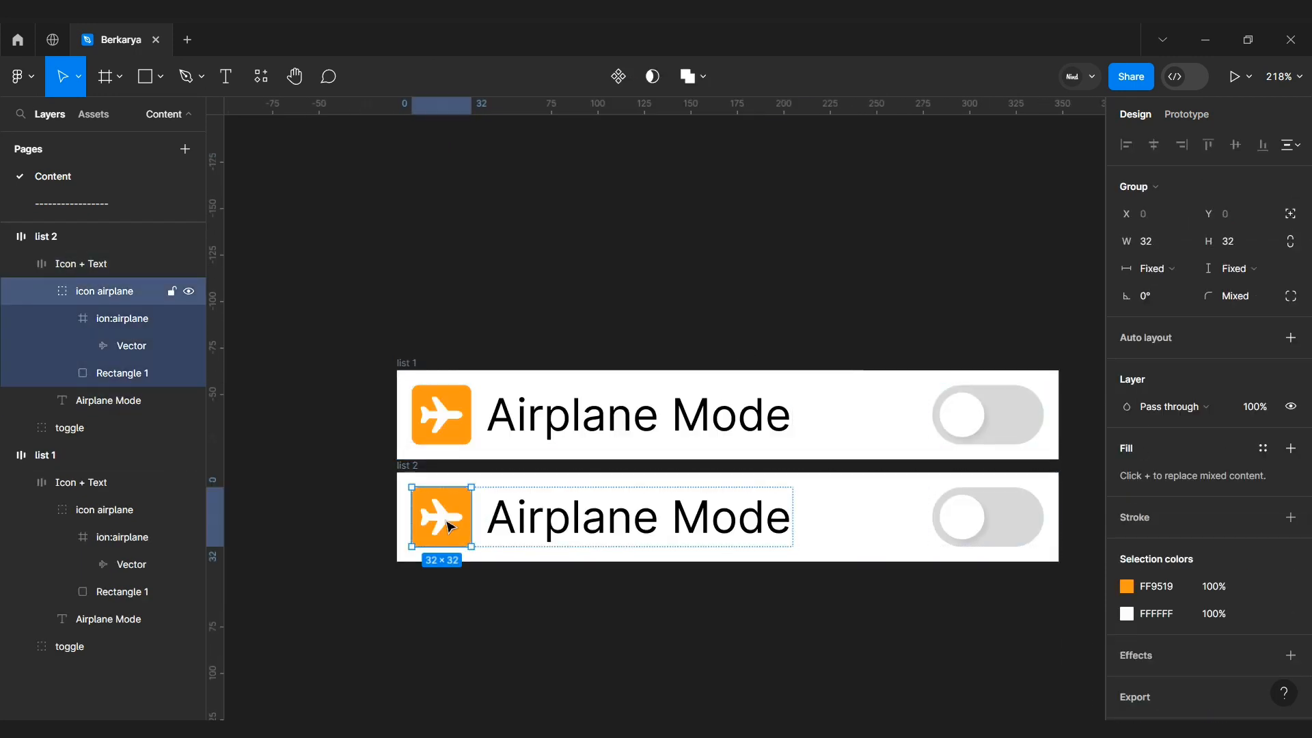
double_click(445, 519)
right_click(441, 519)
mouse_move(482, 277)
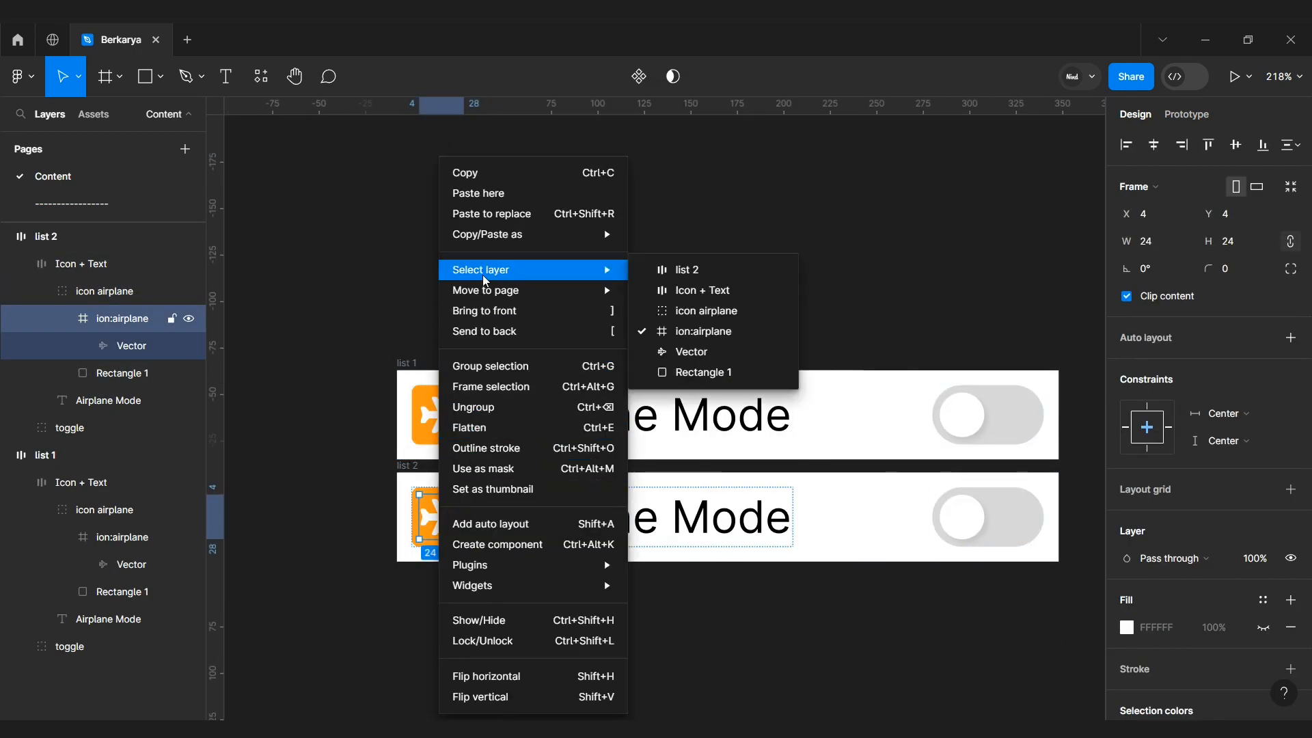
click(491, 213)
Step: Set the bluetooth icon's color to FFFFFF
scroll(1144, 622, down, 3)
click(1150, 570)
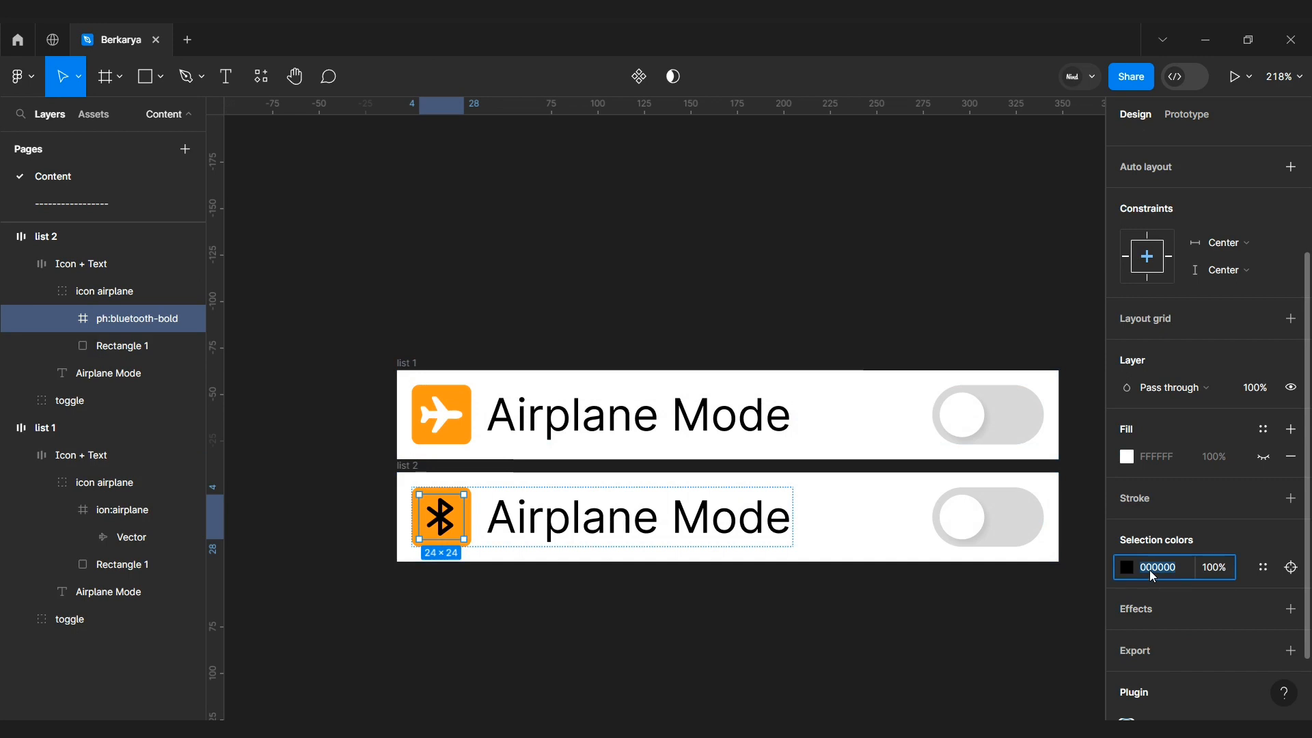
text(FFFFFF)
key(Return)
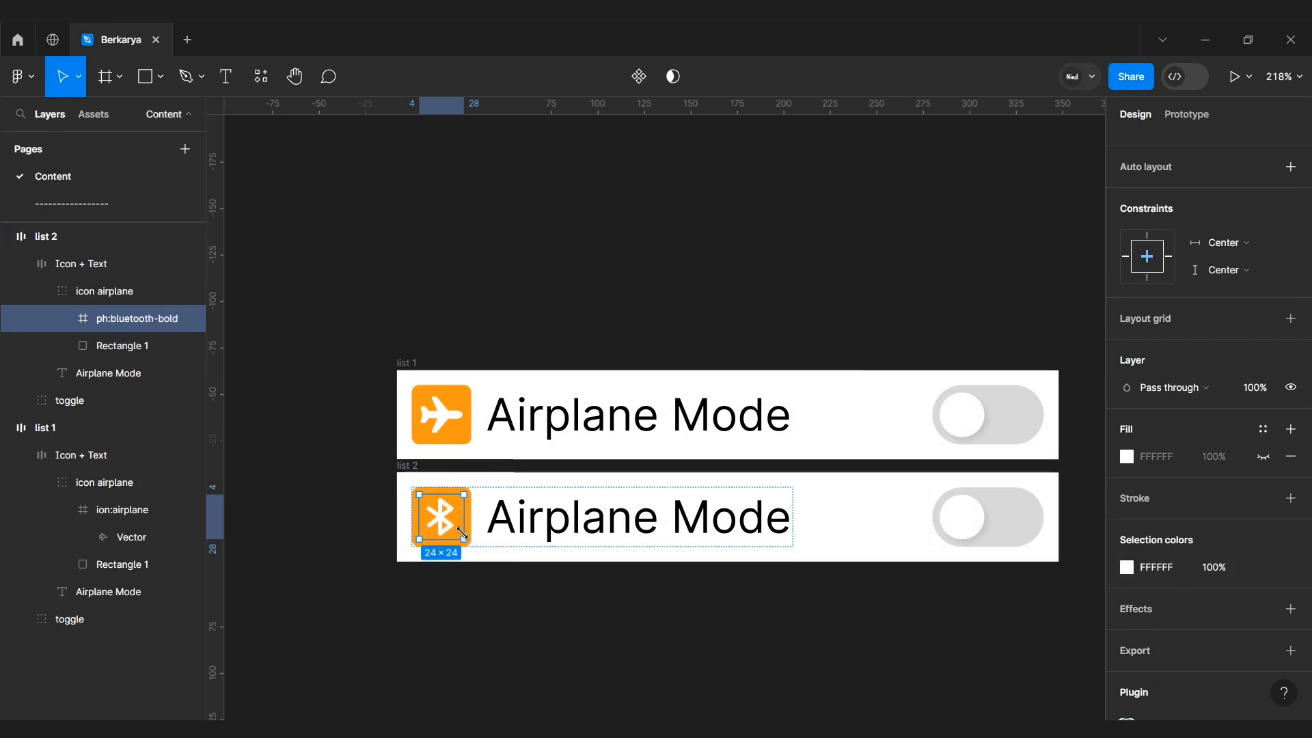
Step: Change list 2's icon tile color from orange to blue 1990FF
key(shift+Return)
click(1127, 546)
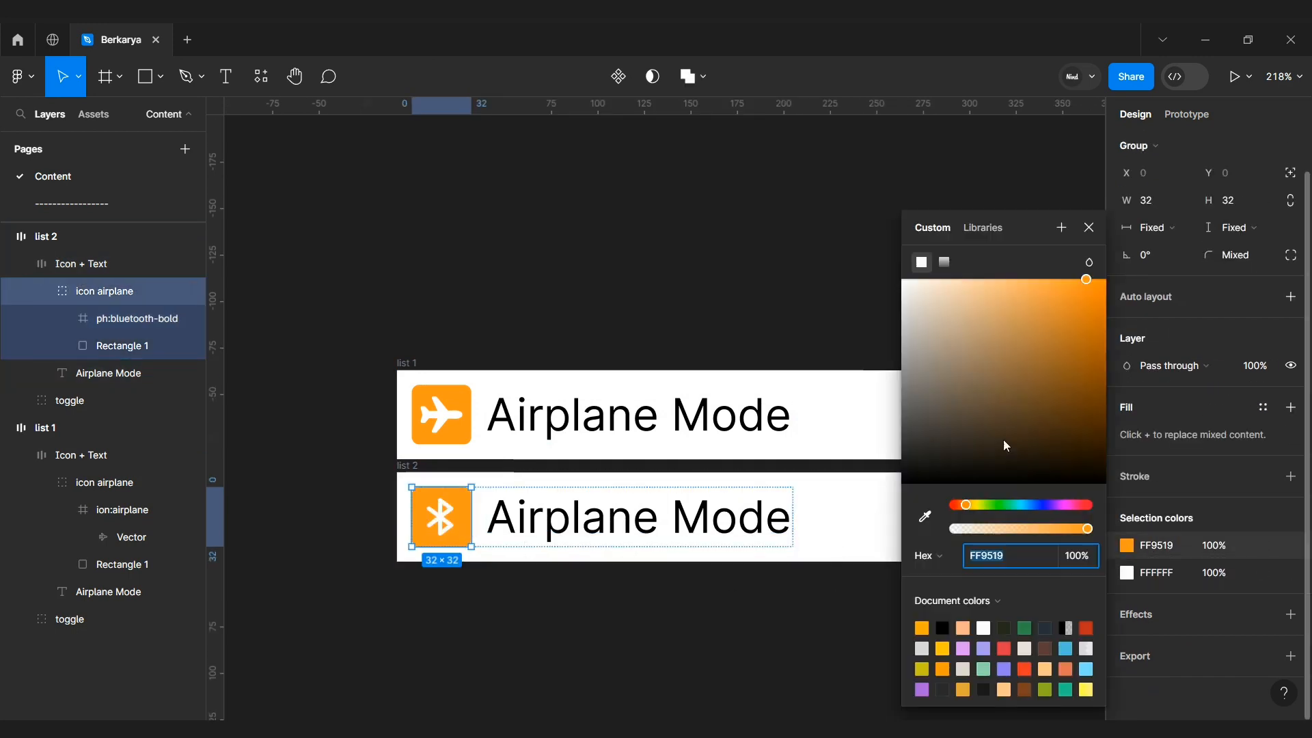
drag(1061, 503, 1031, 504)
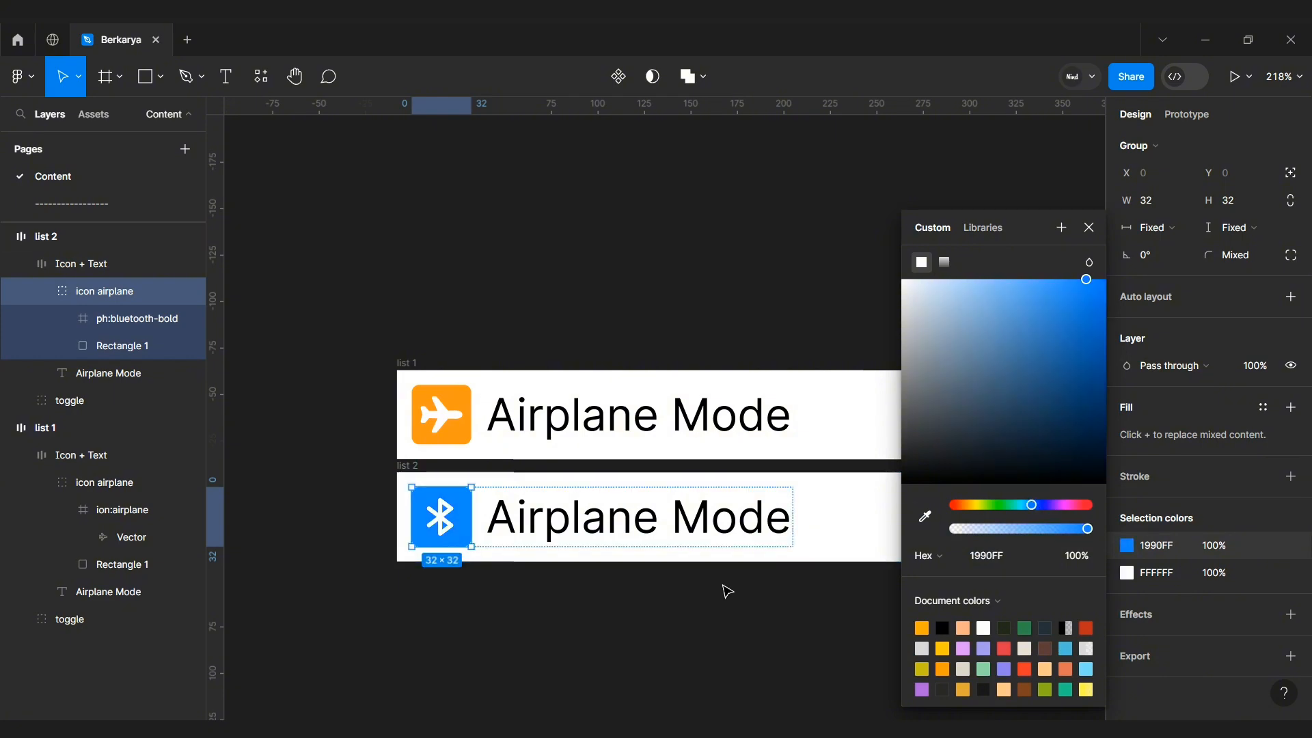
click(726, 589)
Step: Change list 2's label text to Bluetooth
double_click(706, 527)
double_click(706, 526)
text(Blu)
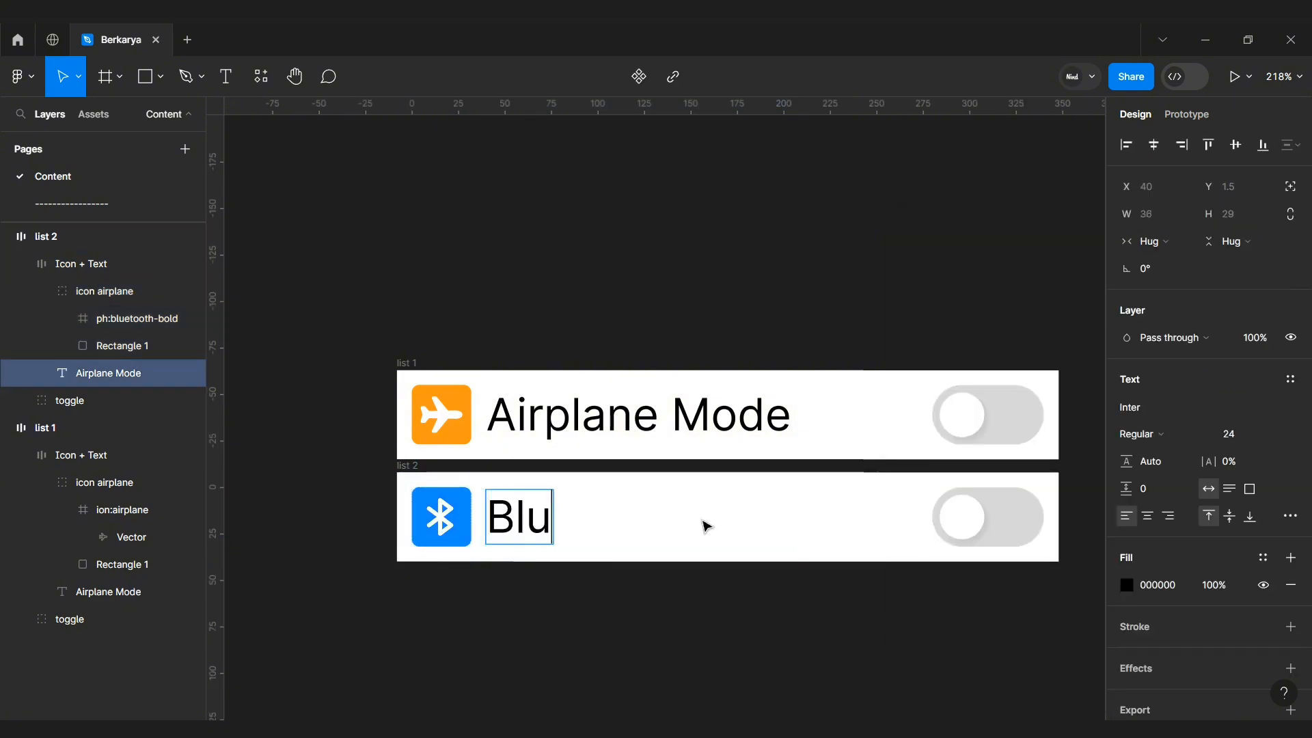
text(etooth)
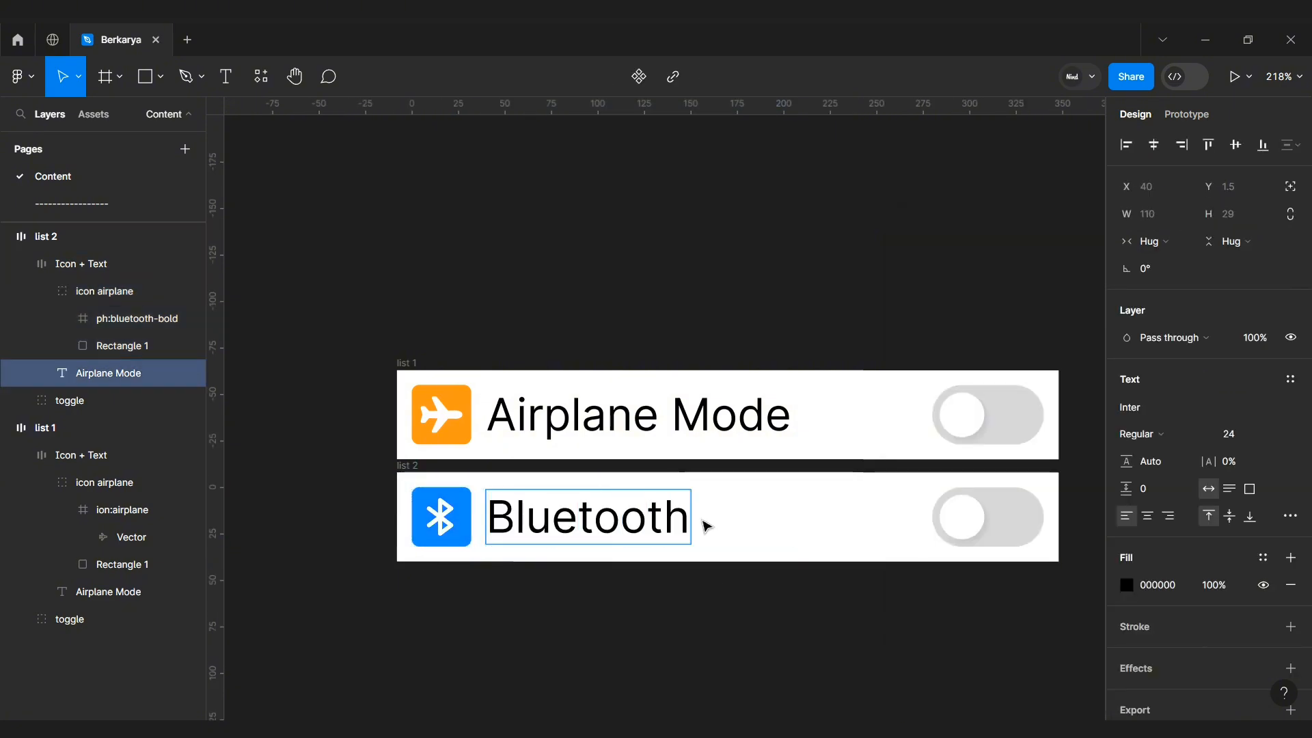
click(905, 610)
Step: Select list 1 and list 2 and wrap them in a vertical auto layout frame
click(410, 363)
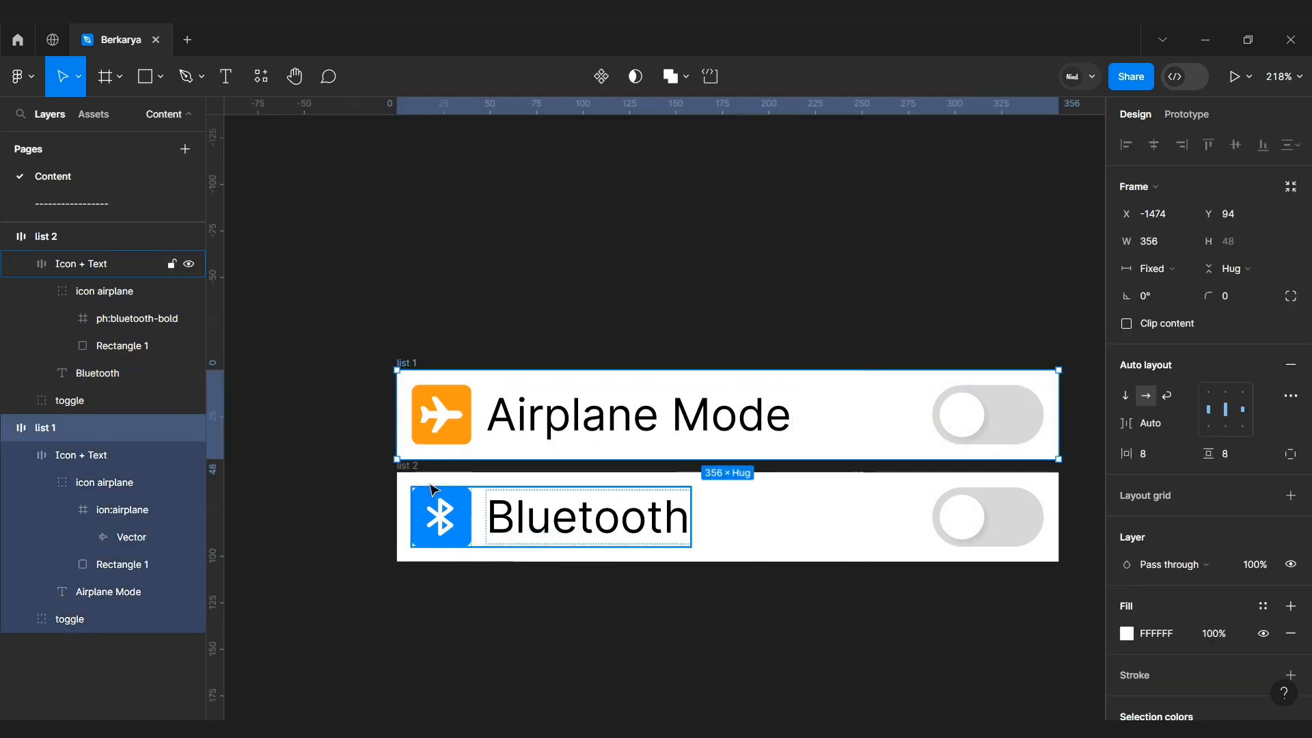
scroll(413, 472, up, 1)
click(409, 466)
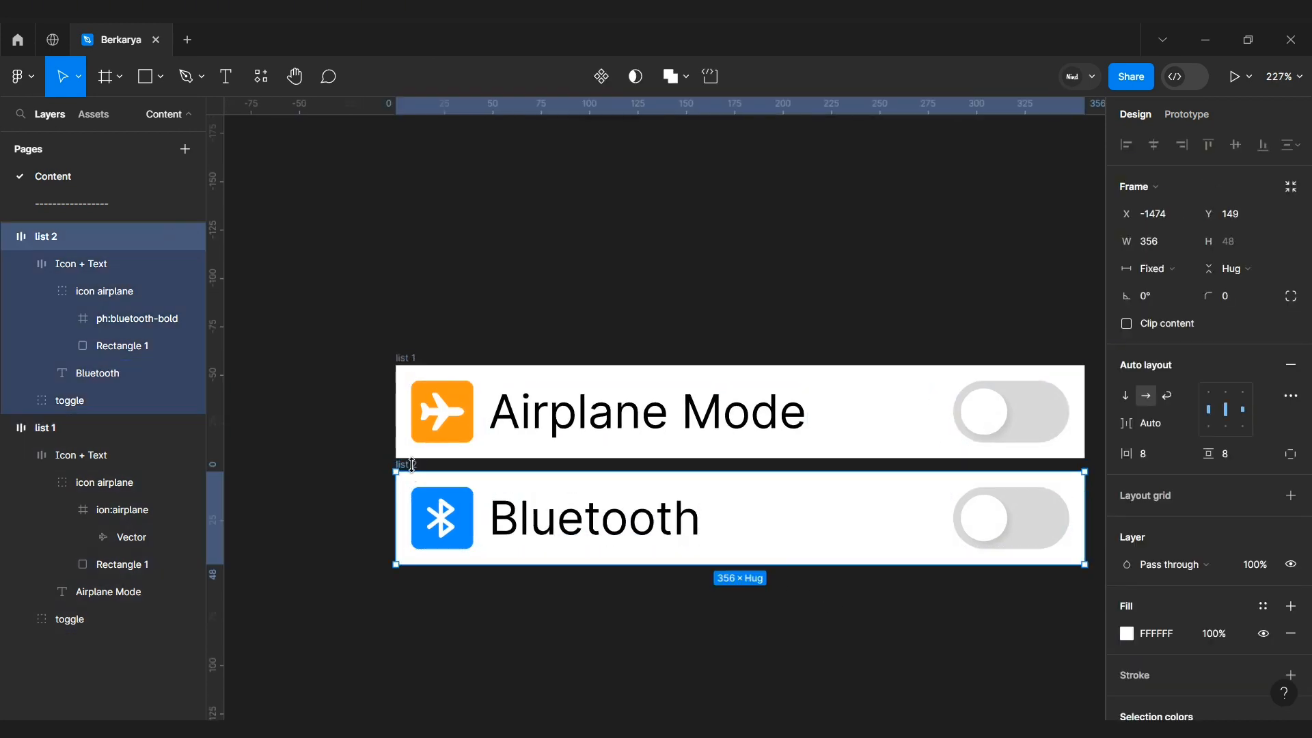
shift+click(414, 360)
key(shift+a)
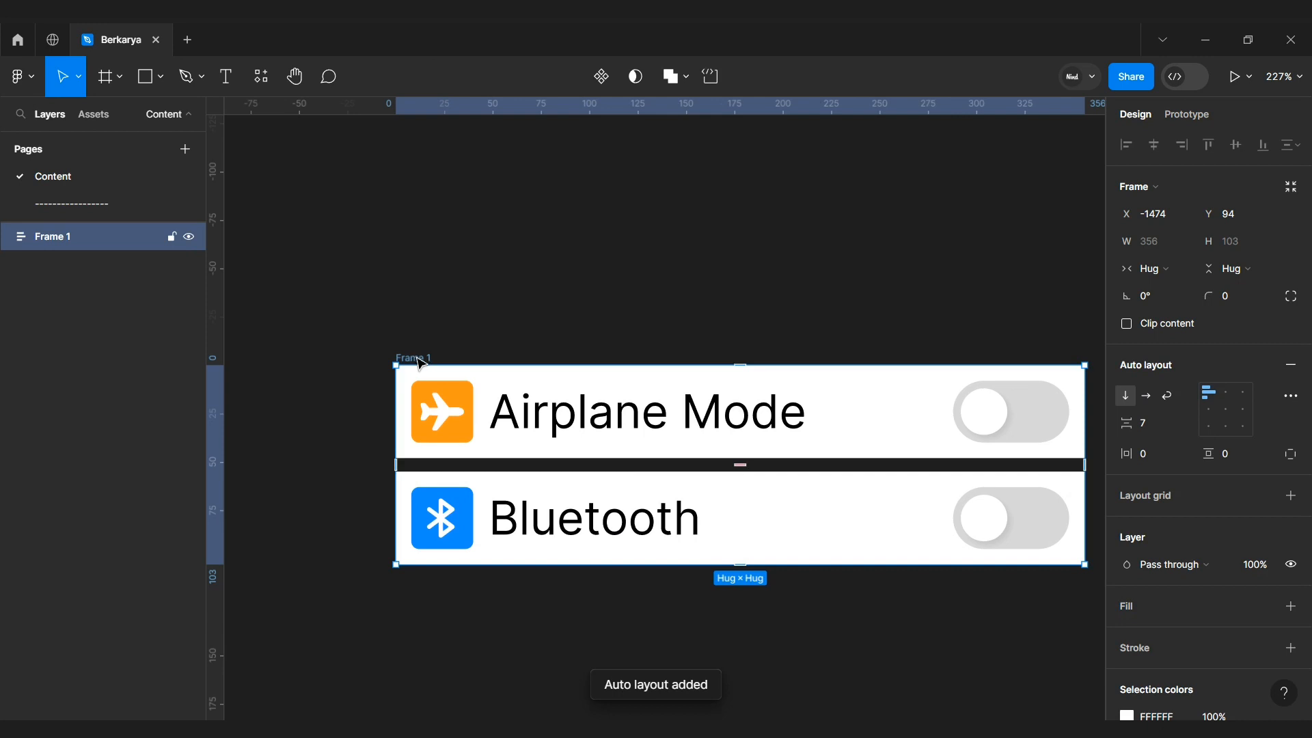
Step: Set the new frame's item spacing to 0
click(449, 342)
ctrl+scroll(460, 340, down, 1)
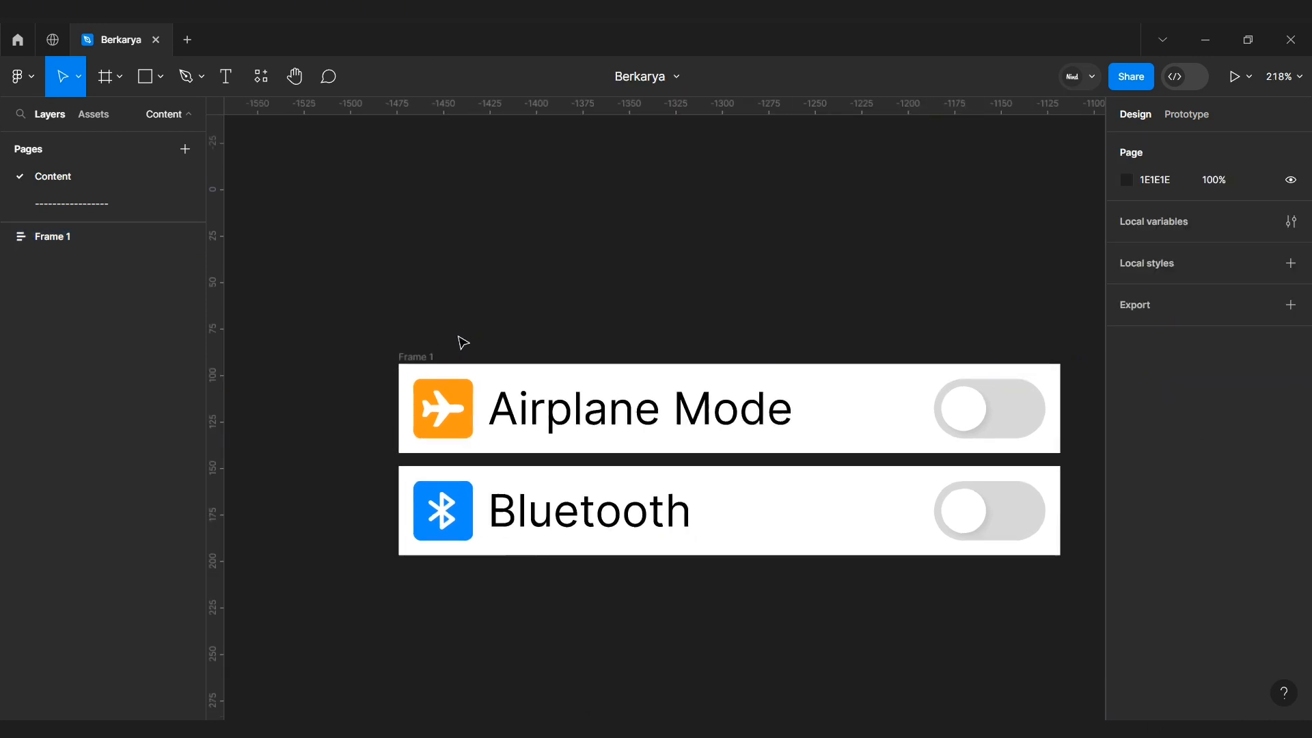
click(501, 367)
click(1152, 420)
text(0)
key(Return)
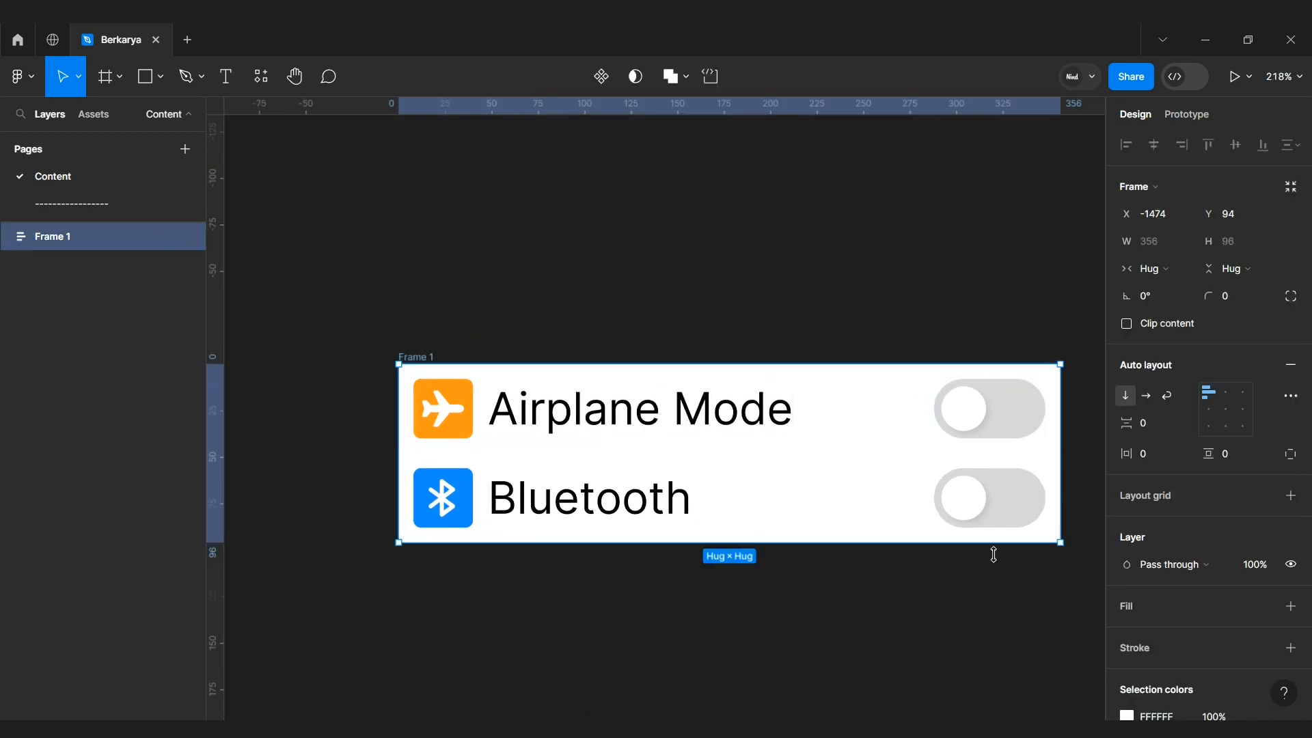
Step: Draw a horizontal divider line about 254 wide with the Pen tool and set its stroke color to DEDEDE
click(858, 439)
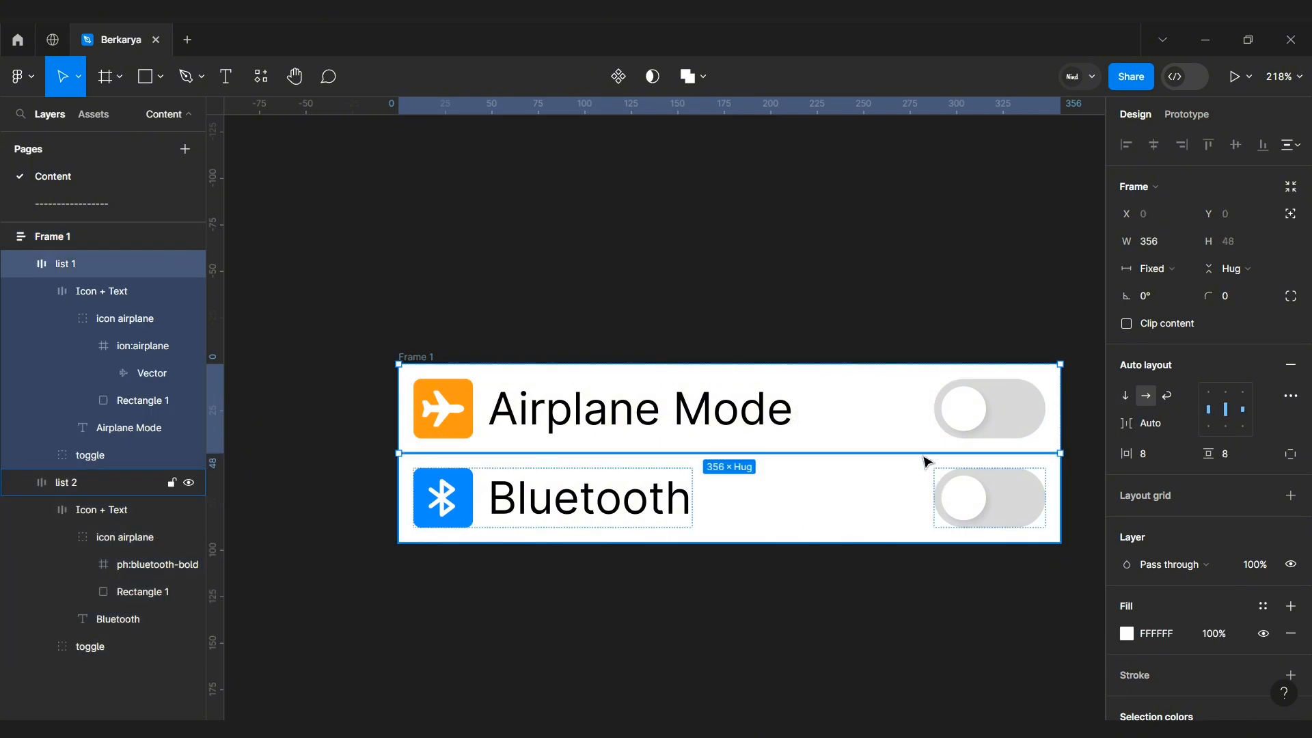
click(930, 615)
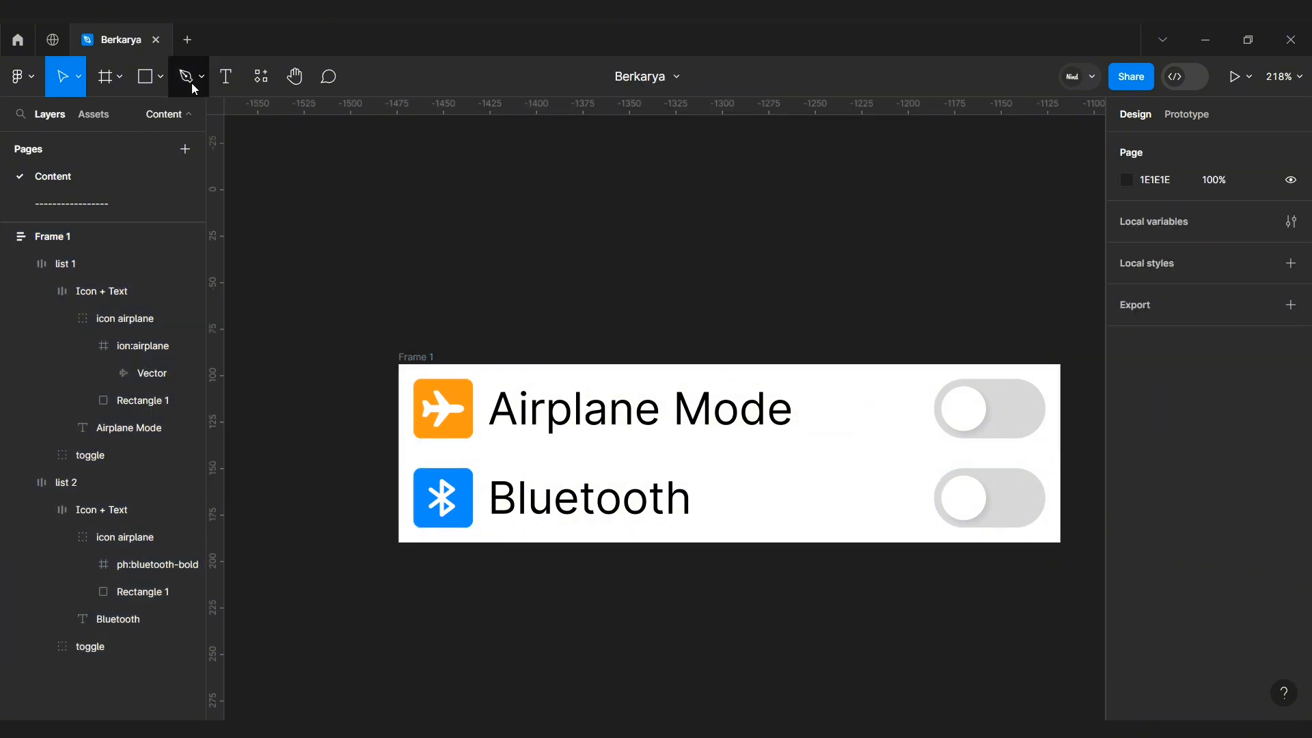
click(191, 84)
click(424, 310)
click(897, 310)
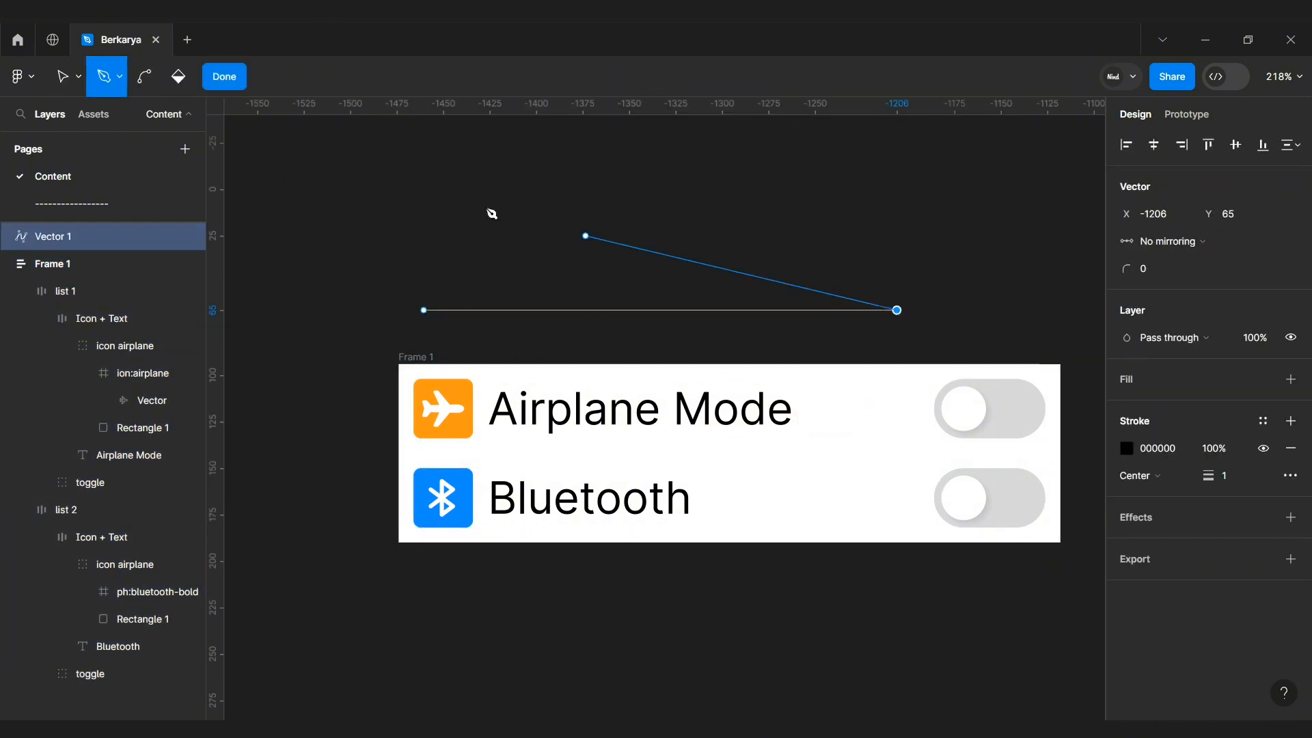
key(Escape)
key(Escape)
text(d9)
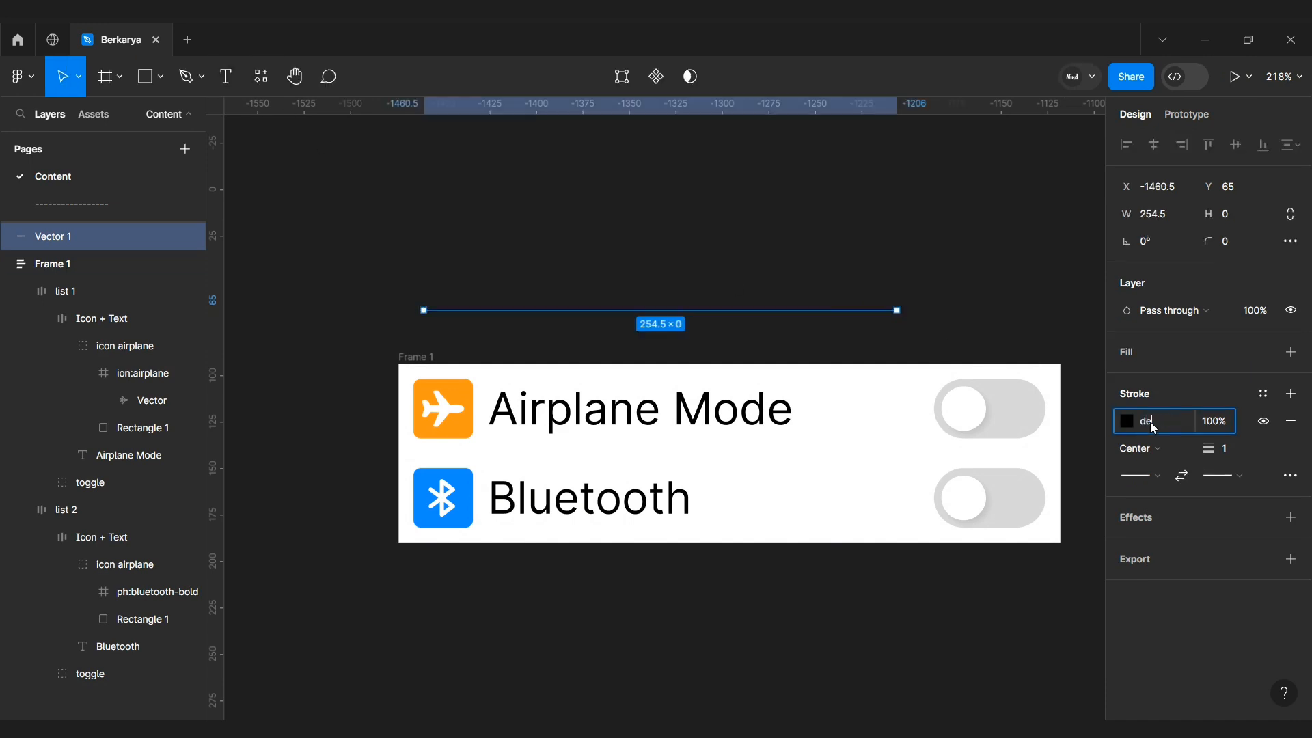
key(Return)
Step: Move the divider line into Frame 1 between the two list items and set its width to Fill
click(852, 271)
click(646, 309)
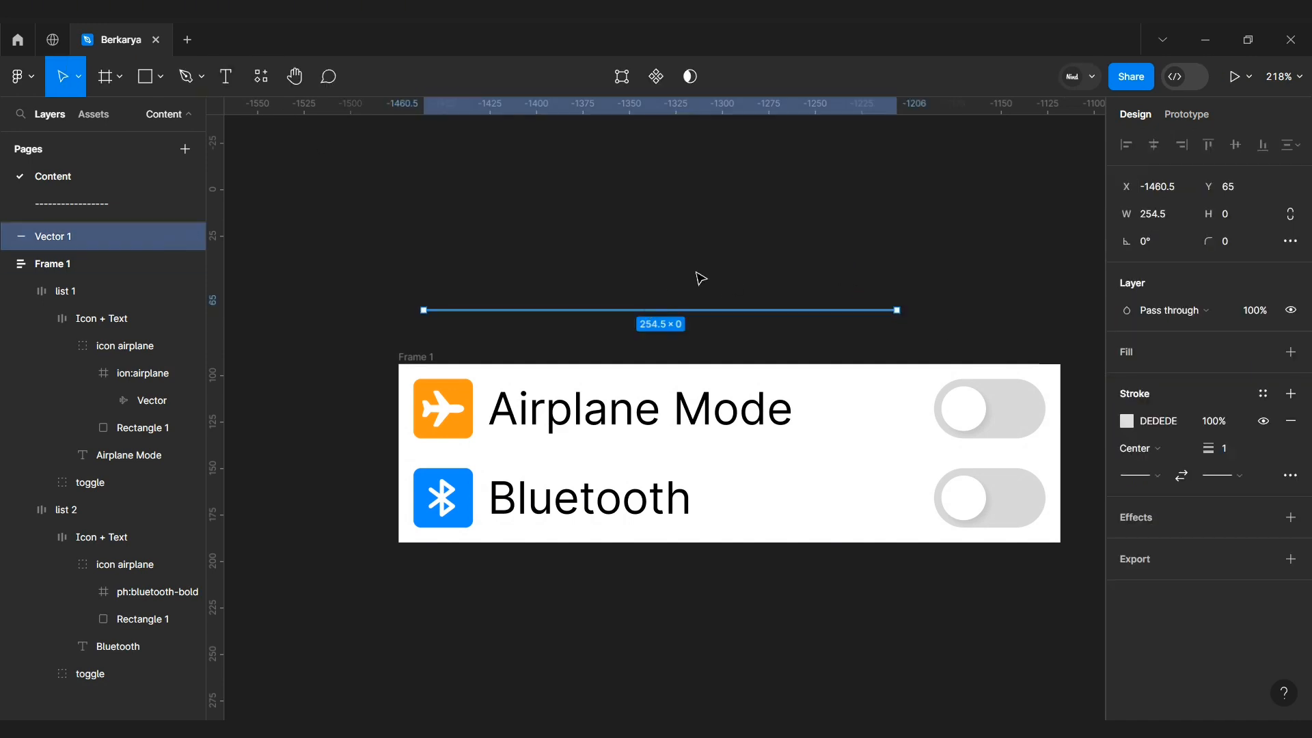
drag(697, 310, 708, 454)
key(Escape)
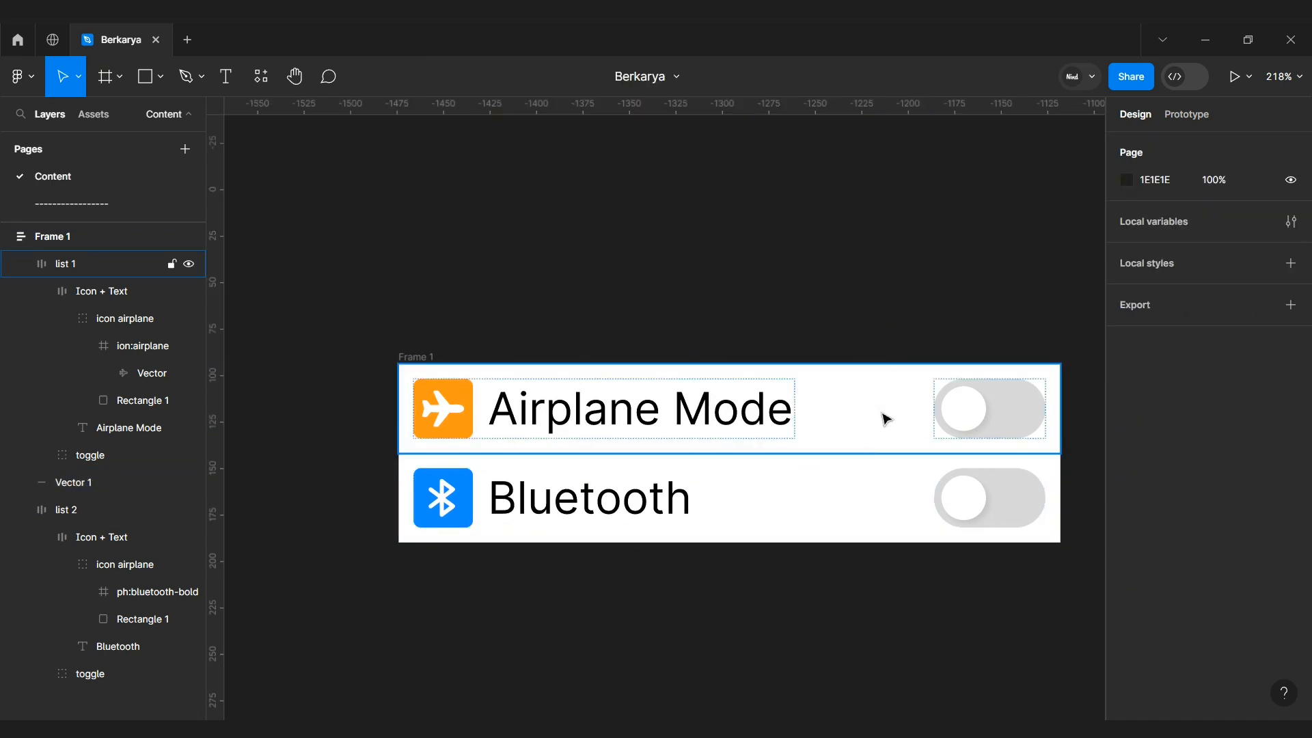
click(837, 453)
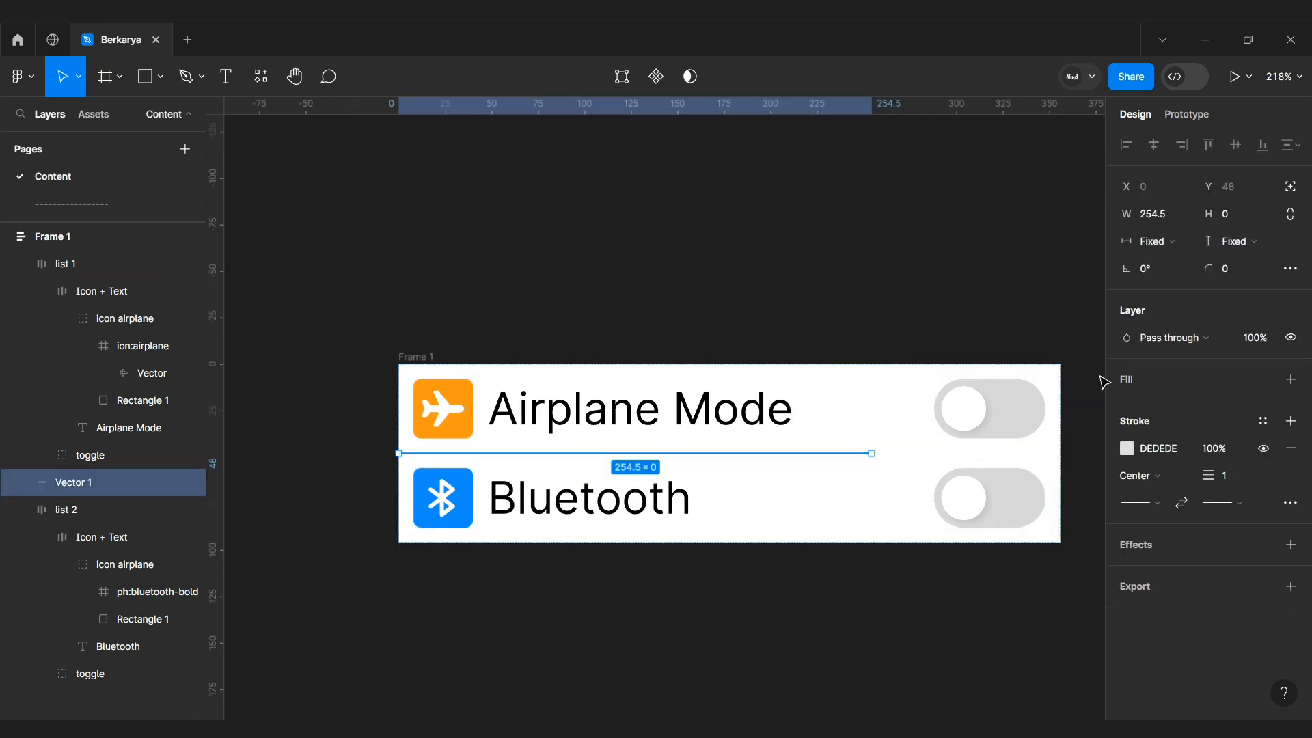
click(1172, 242)
click(1178, 260)
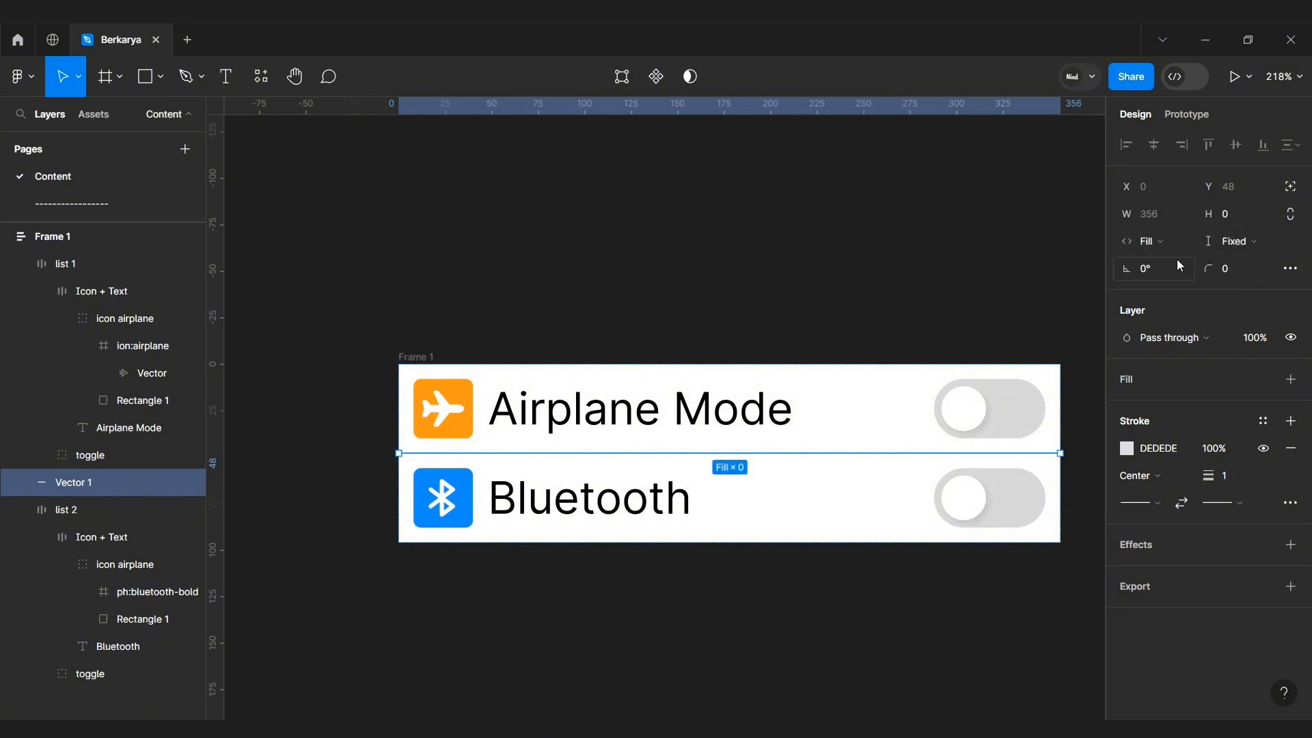
key(Escape)
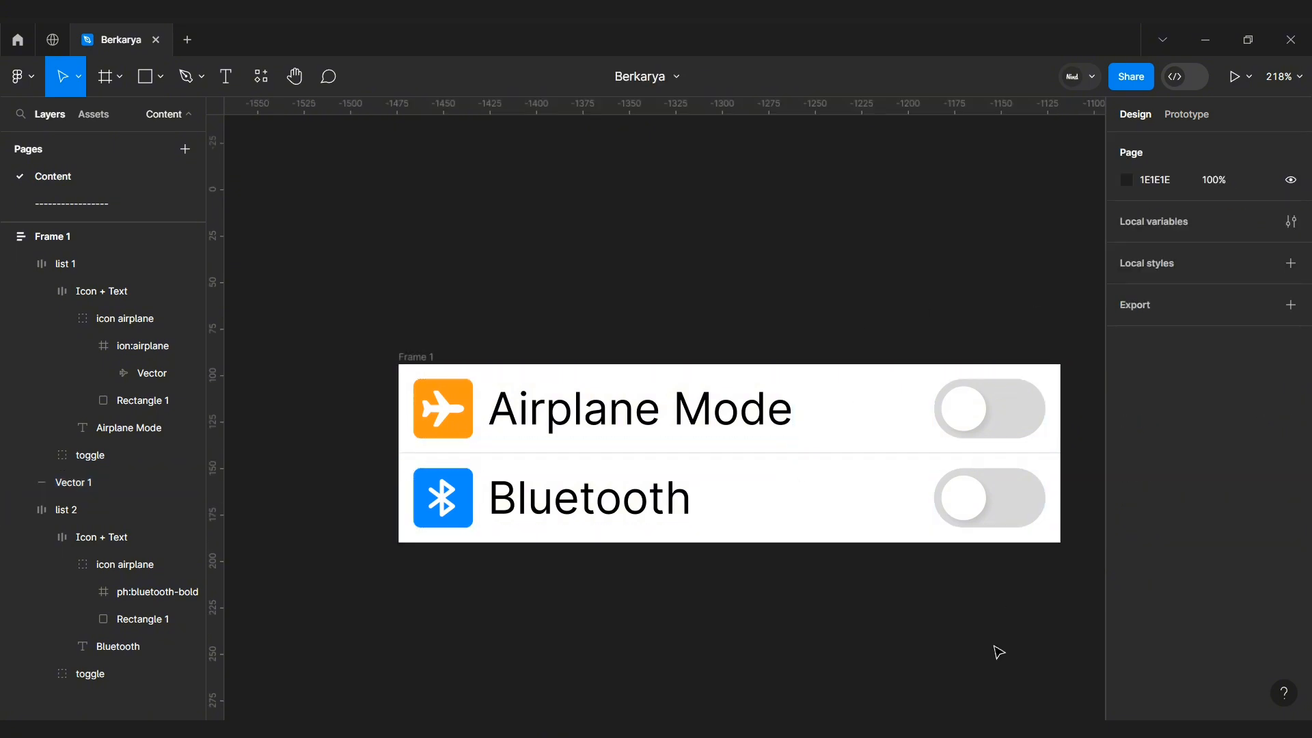
Step: Rename Frame 1 to off
click(432, 357)
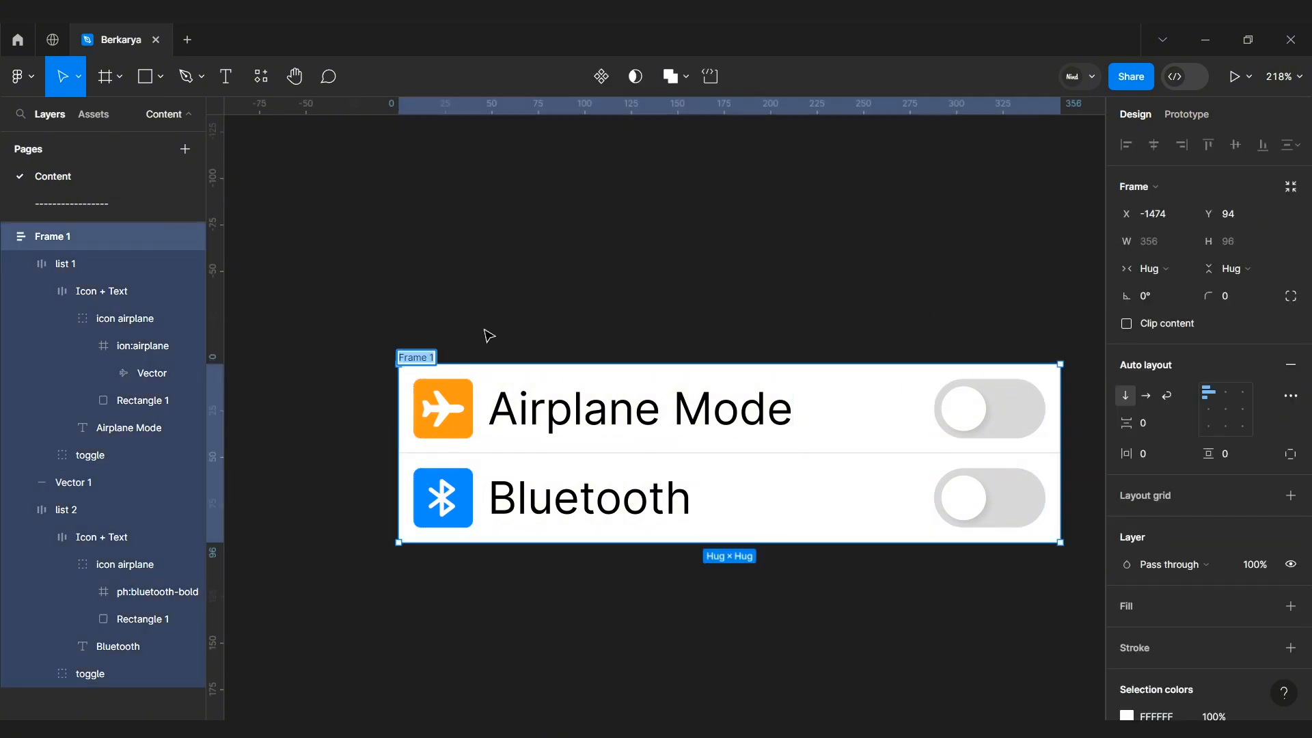
text(off)
key(Return)
click(507, 319)
scroll(506, 302, right, 1)
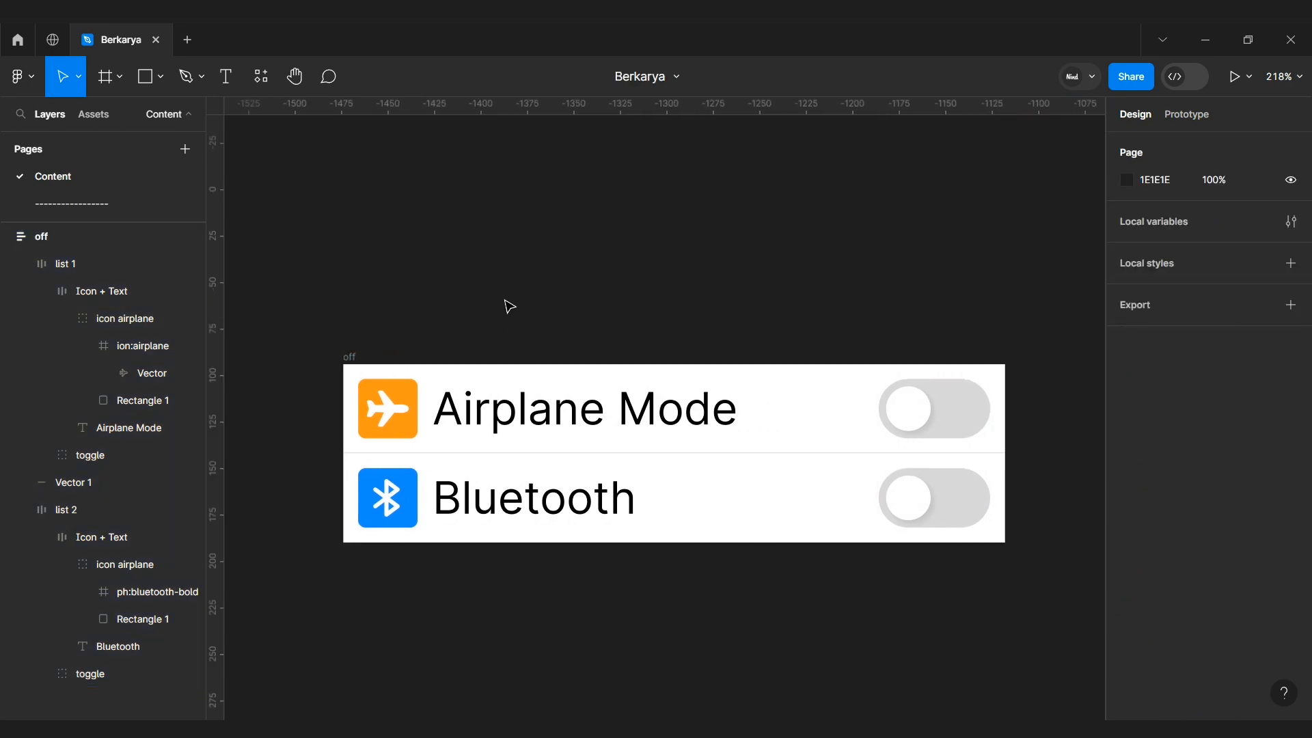
Step: Duplicate the off frame below it and rename the copy to on
scroll(506, 302, down, 1)
click(351, 348)
scroll(537, 284, down, 2)
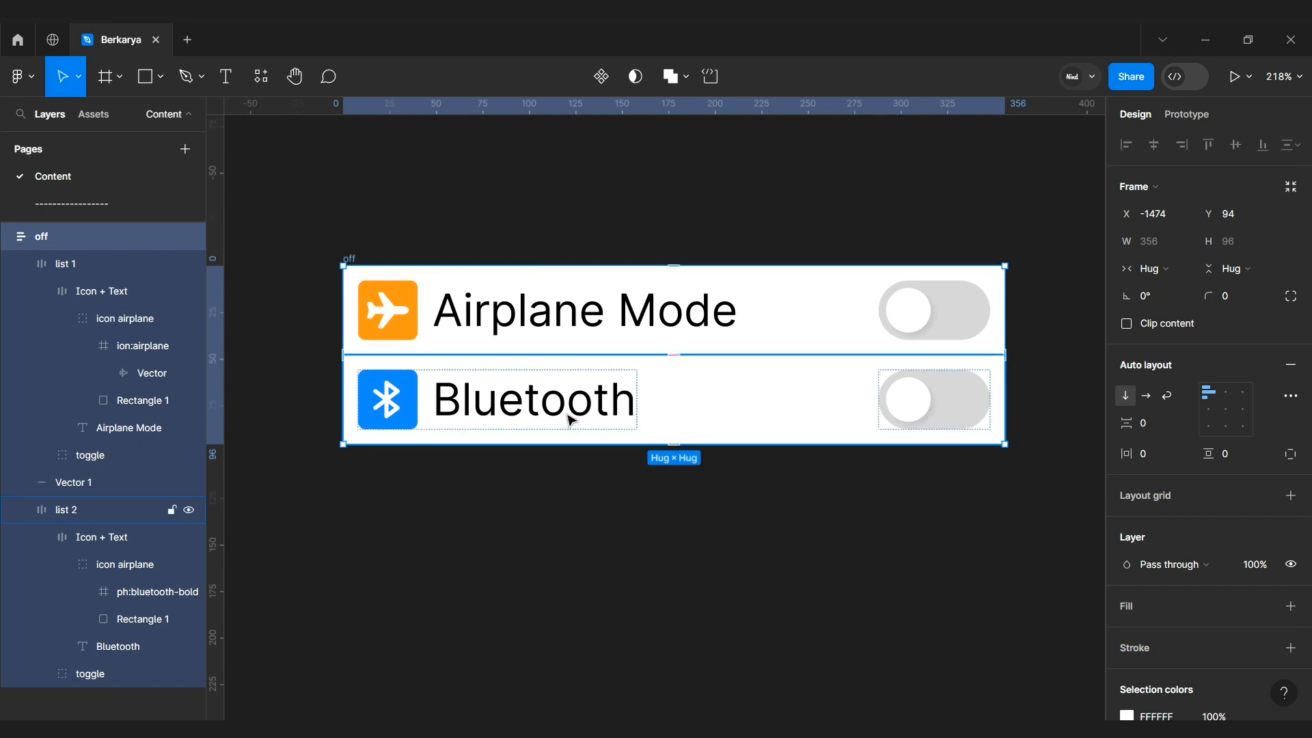
drag(571, 427, 565, 624)
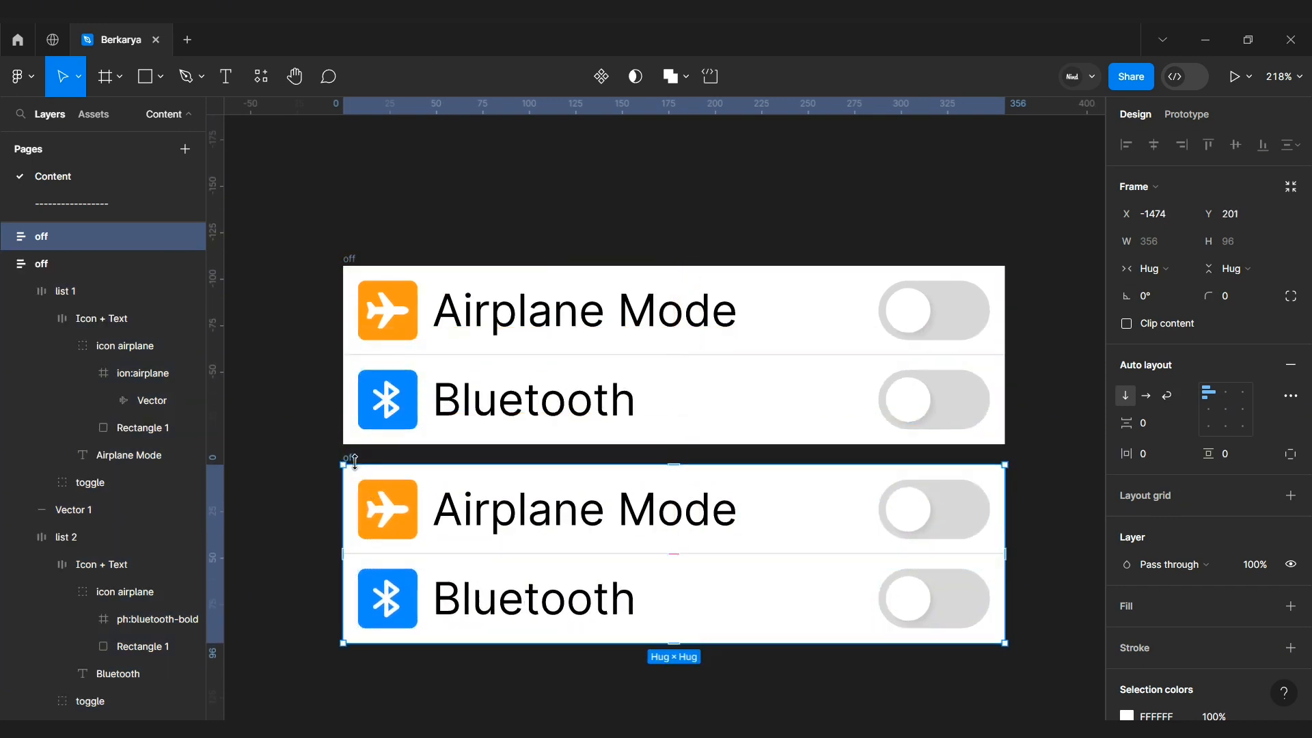
text(on)
key(Return)
Step: Select both toggles in the on frame and change their gray track color to a bright green
click(467, 464)
click(981, 512)
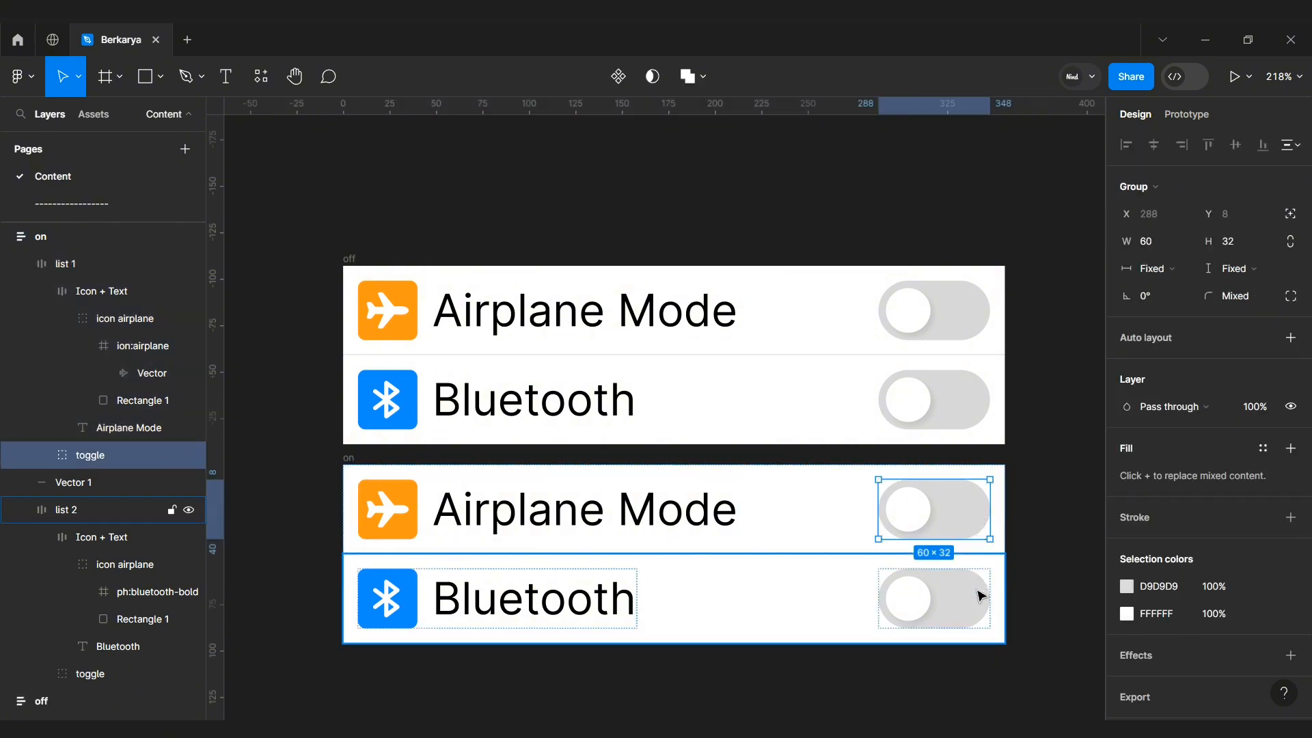
scroll(1165, 546, down, 1)
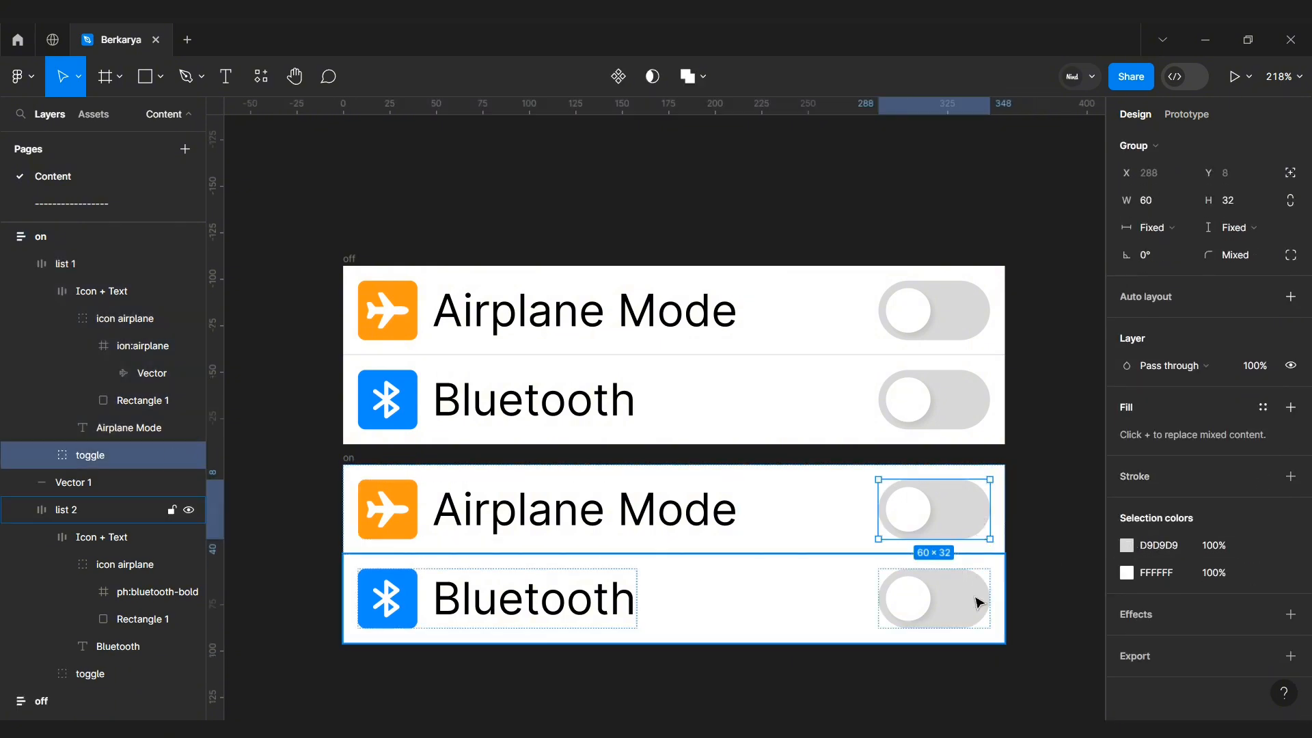
shift+click(981, 601)
click(1126, 545)
click(1025, 626)
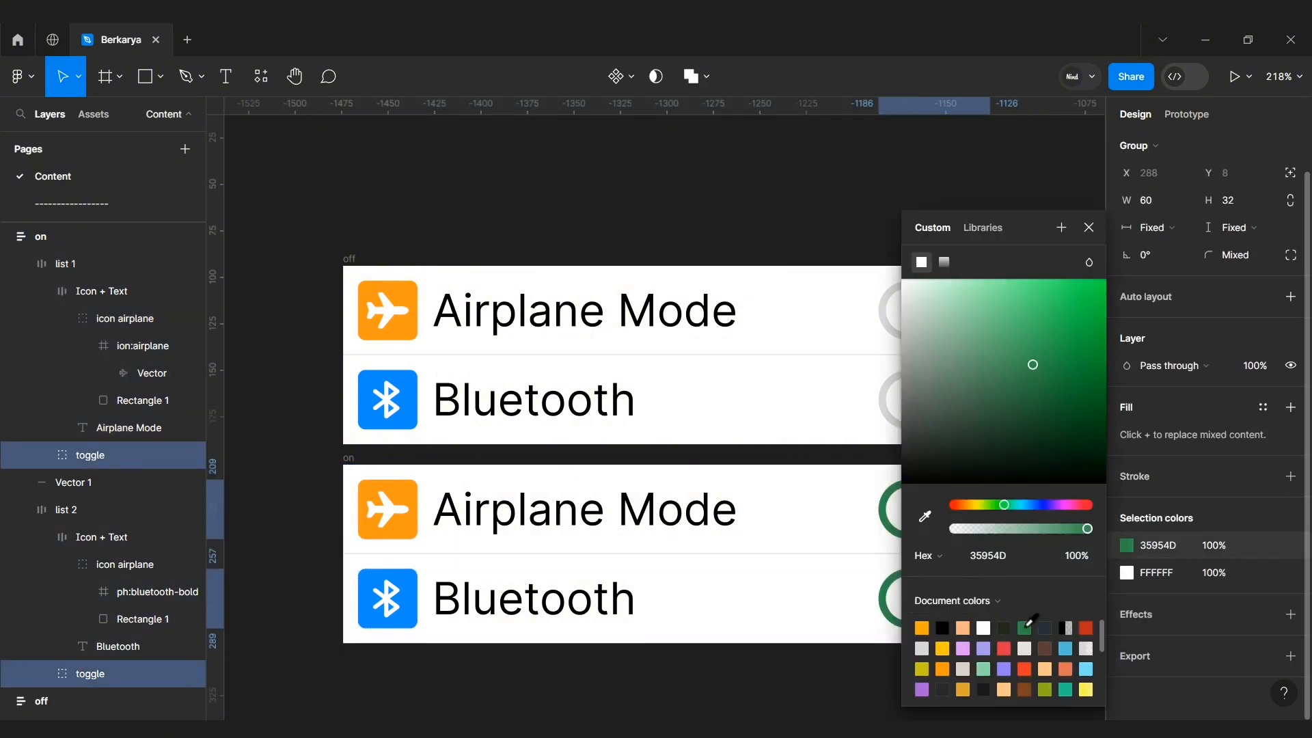
scroll(819, 606, left, 3)
mouse_move(1066, 306)
mouse_down()
mouse_move(1074, 298)
mouse_move(1062, 310)
mouse_up()
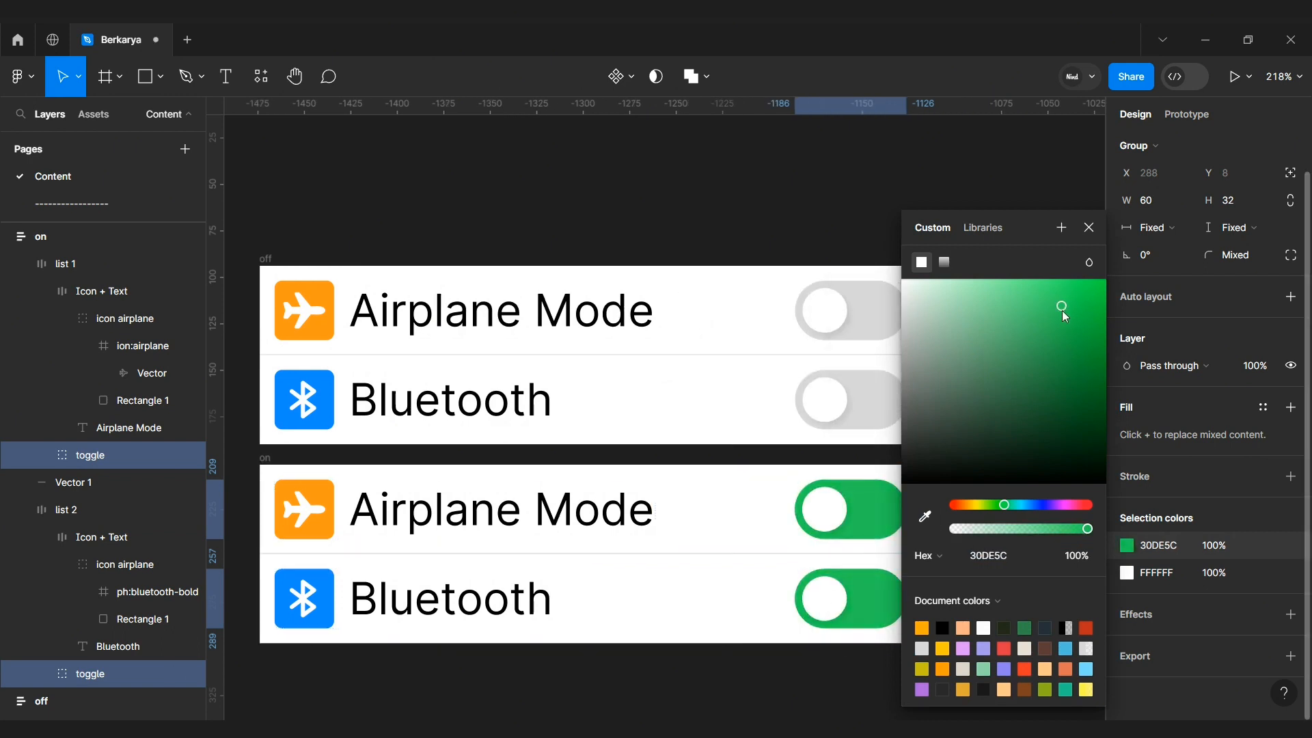
click(835, 229)
Step: Move the Airplane Mode toggle's white knob in the on frame to the right end of its track
scroll(873, 229, left, 3)
scroll(919, 227, up, 1)
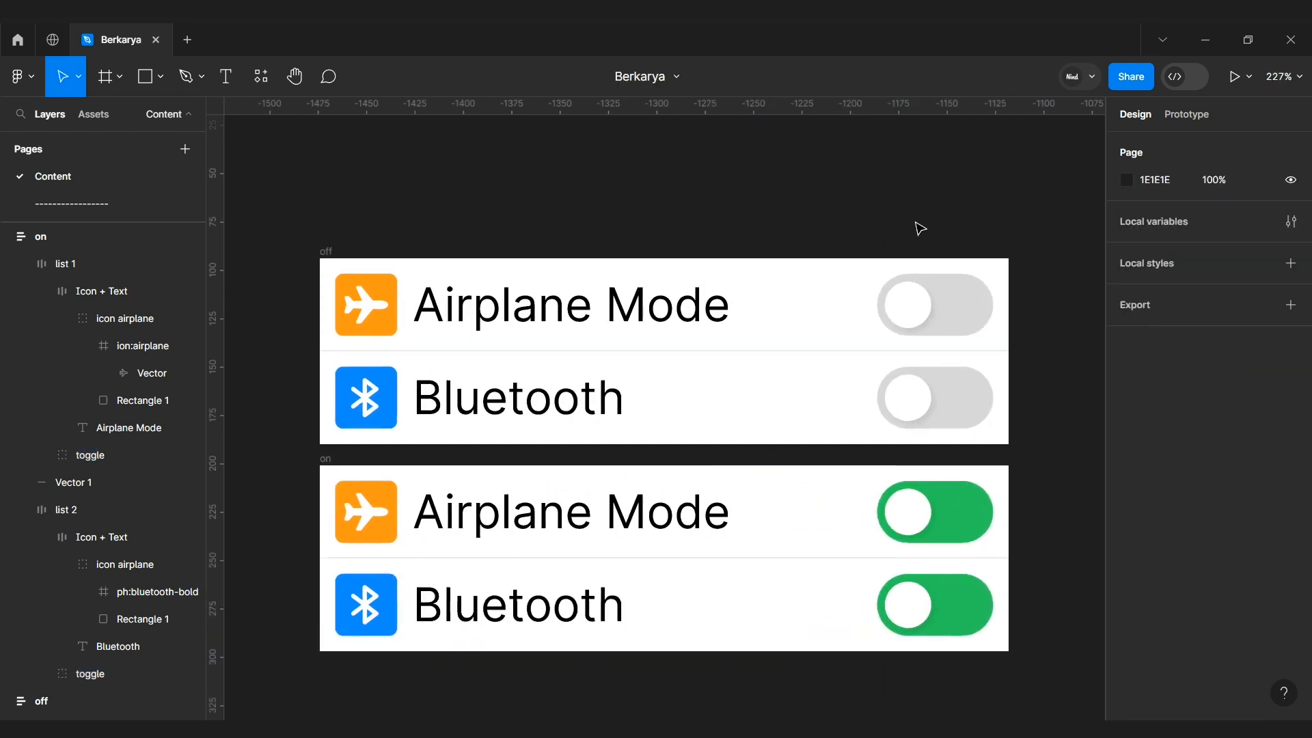
scroll(950, 232, up, 1)
scroll(1050, 275, down, 1)
drag(303, 432, 303, 450)
click(834, 435)
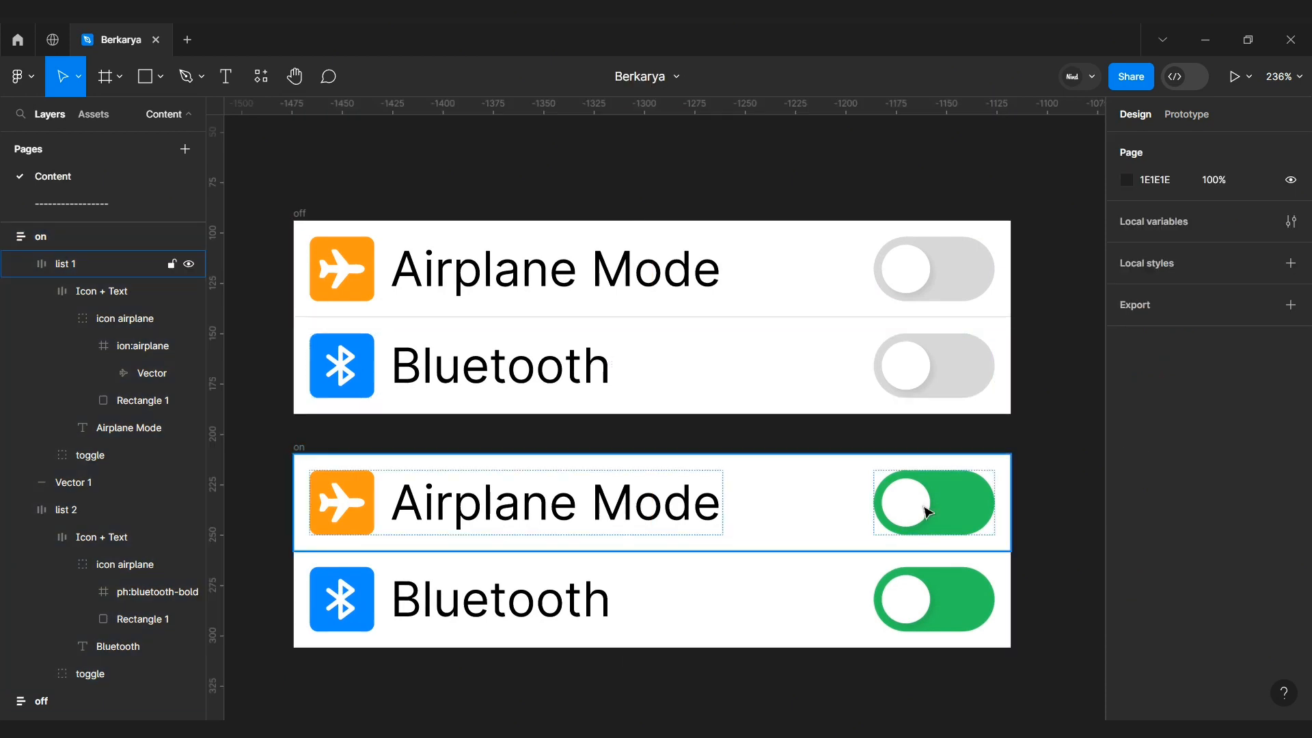
ctrl+click(919, 511)
drag(919, 512, 967, 503)
Step: Move the Bluetooth toggle's white knob in the on frame to the right end of its track
click(888, 610)
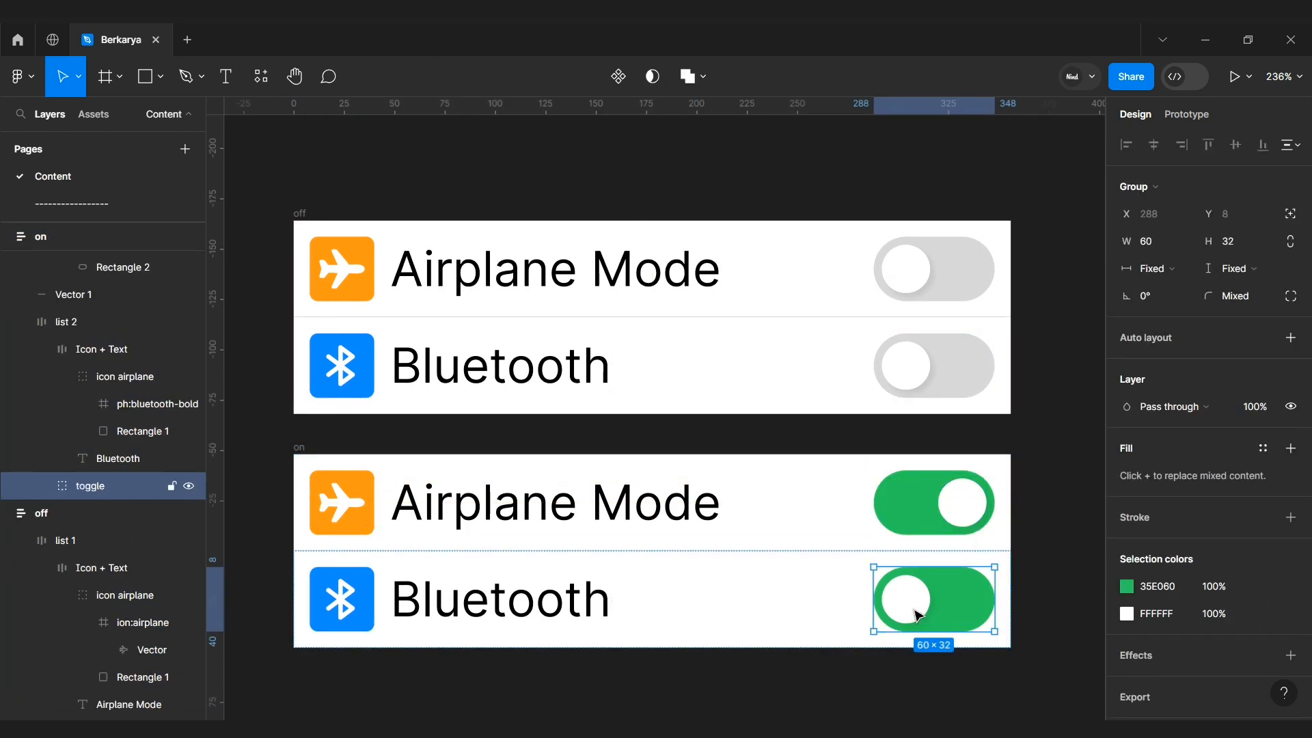
click(888, 610)
drag(889, 611, 934, 613)
click(1042, 628)
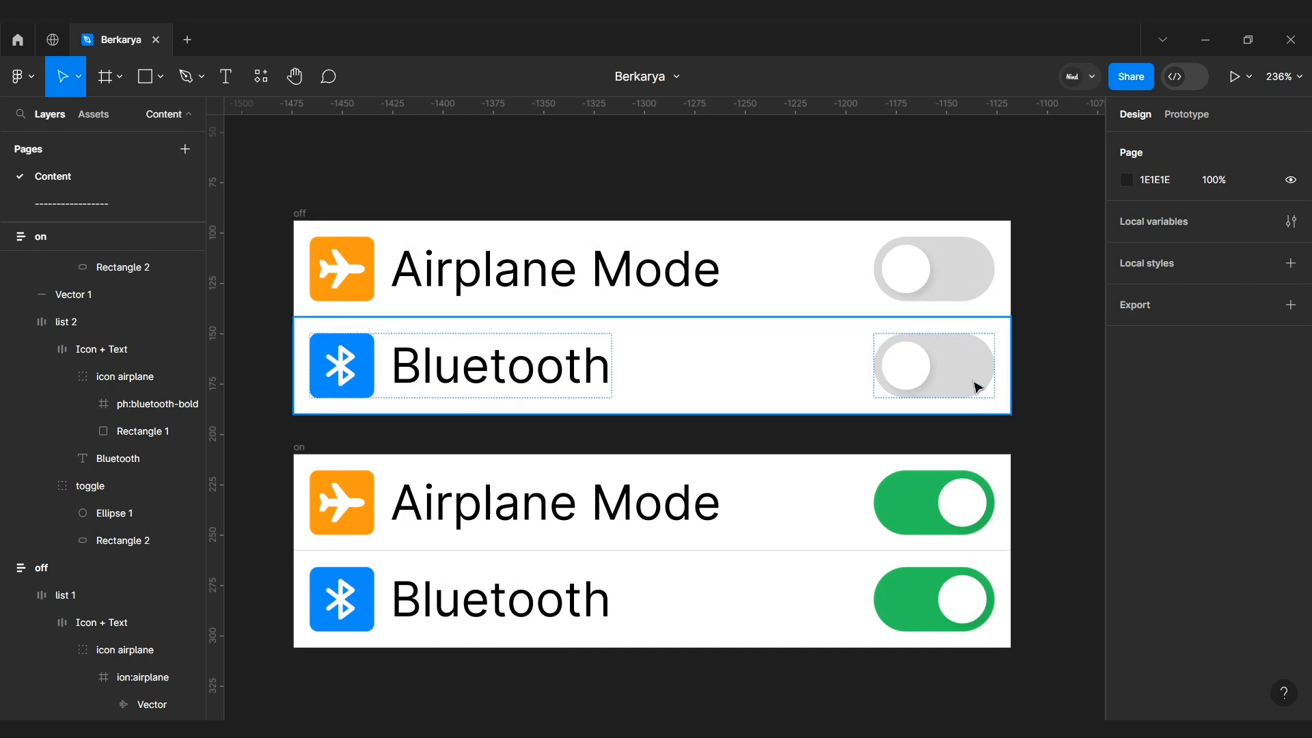
key(h)
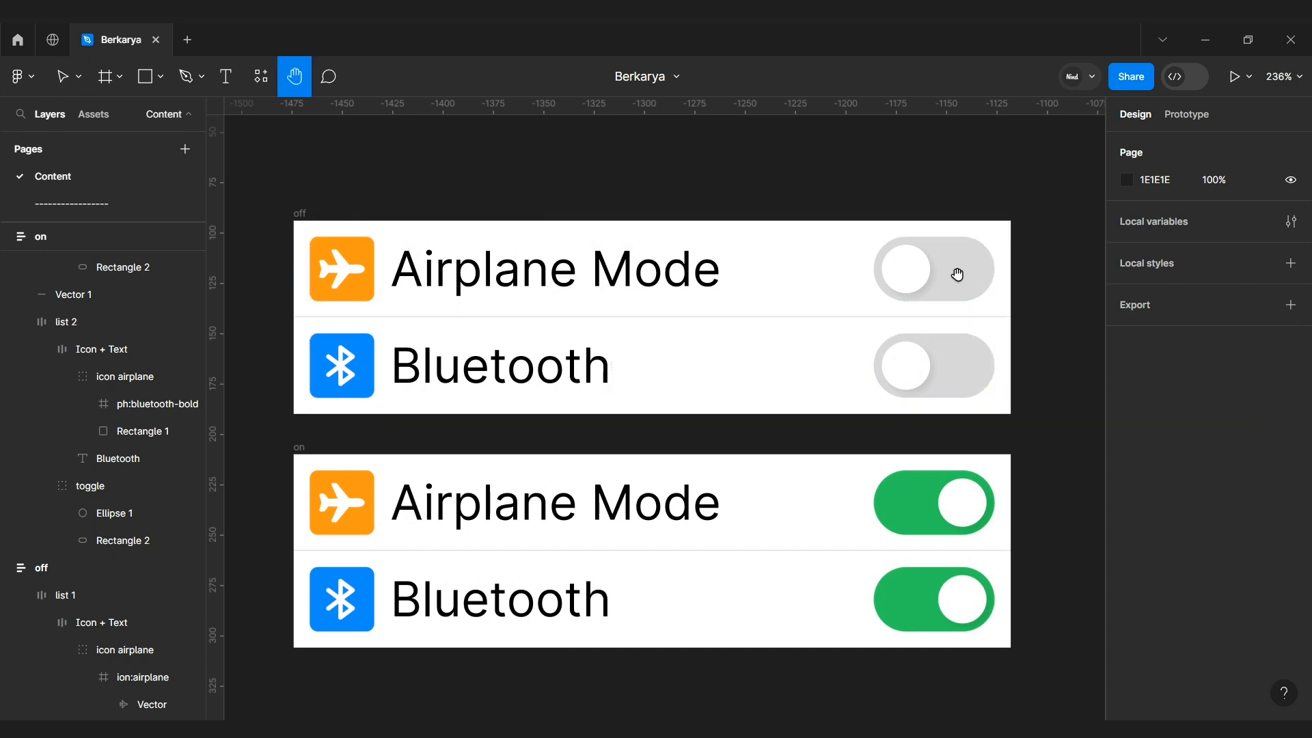